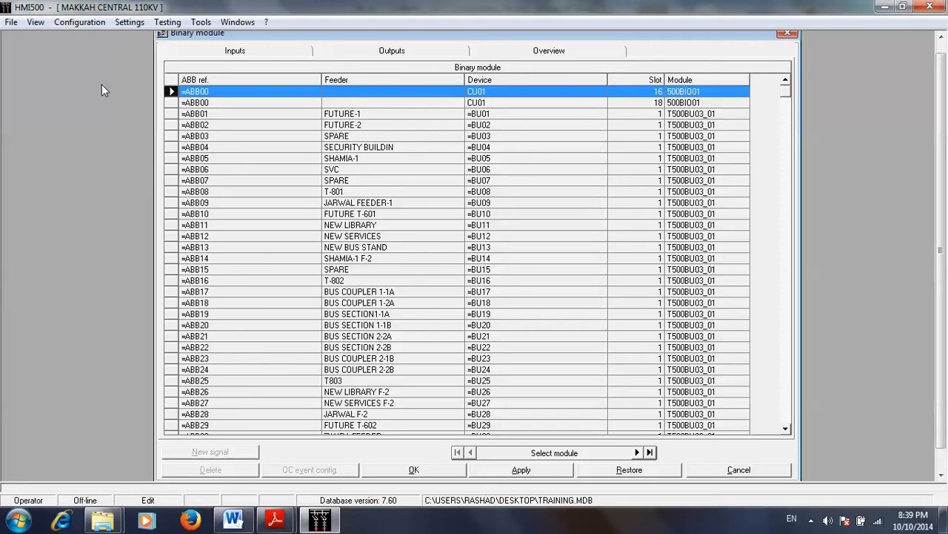
Open the binary module of the SECURITY BUILDIN bay unit and review its output and input signals.
{"action": "left_click", "coordinate": [79, 22]}
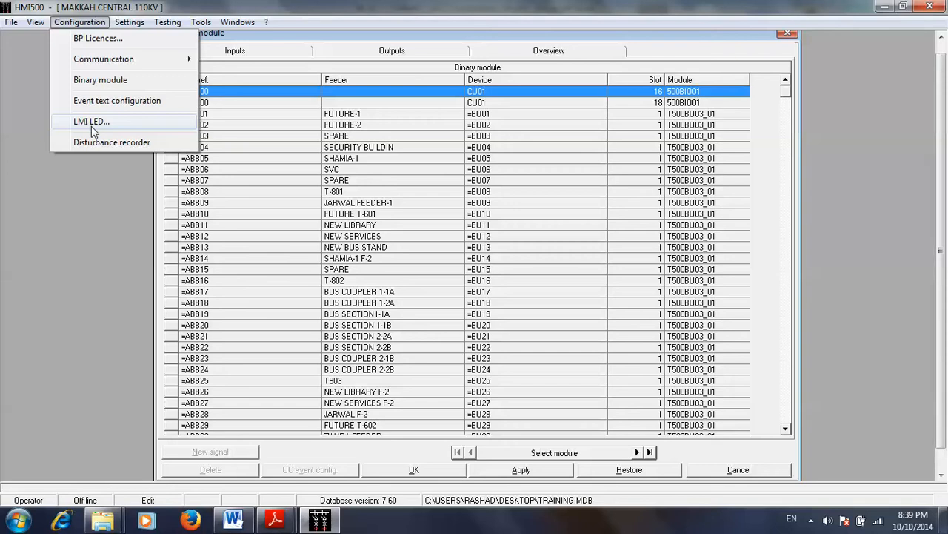
{"action": "left_click", "coordinate": [384, 148]}
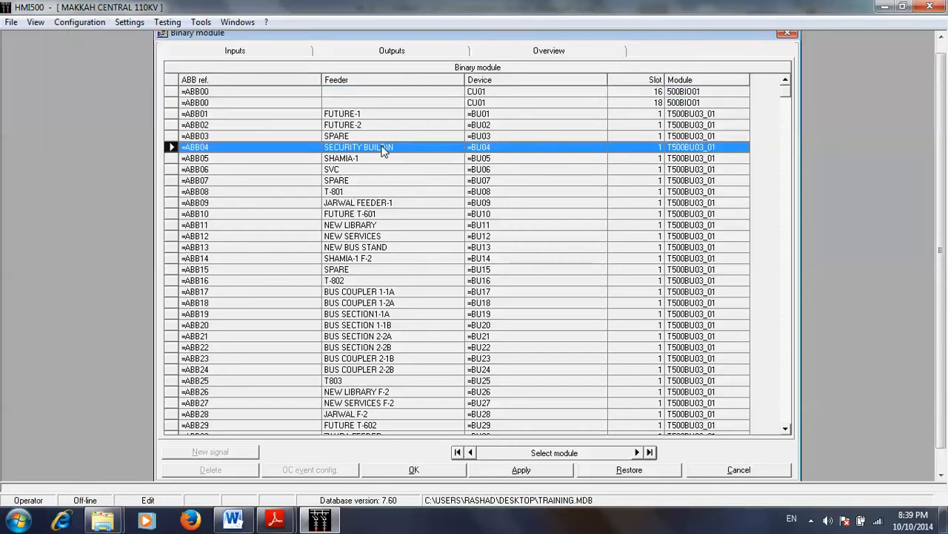
{"action": "double_click", "coordinate": [384, 148]}
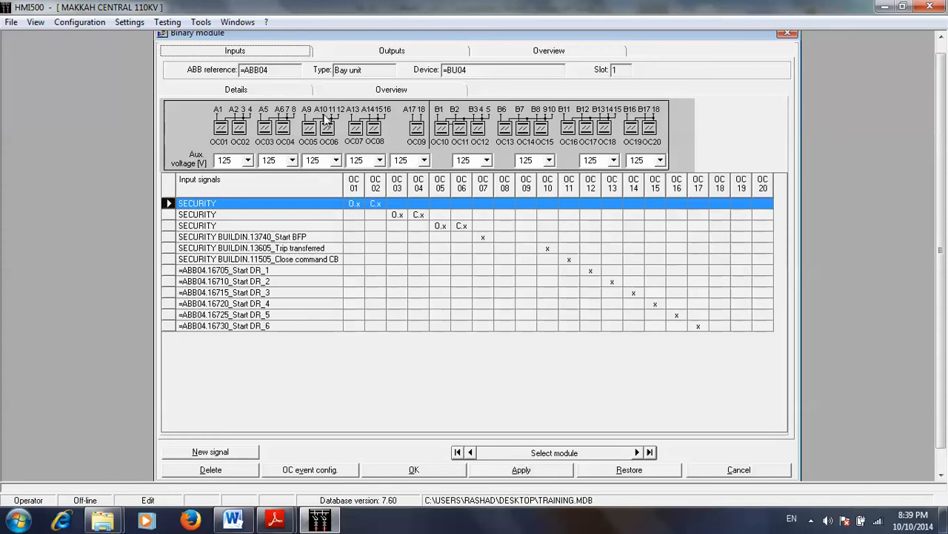
{"action": "left_click", "coordinate": [333, 55]}
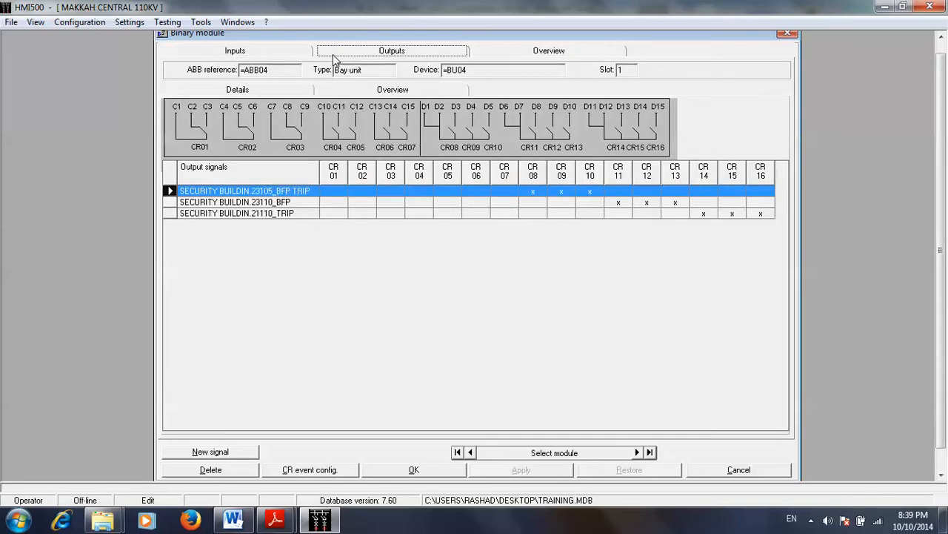
{"action": "left_click", "coordinate": [269, 53]}
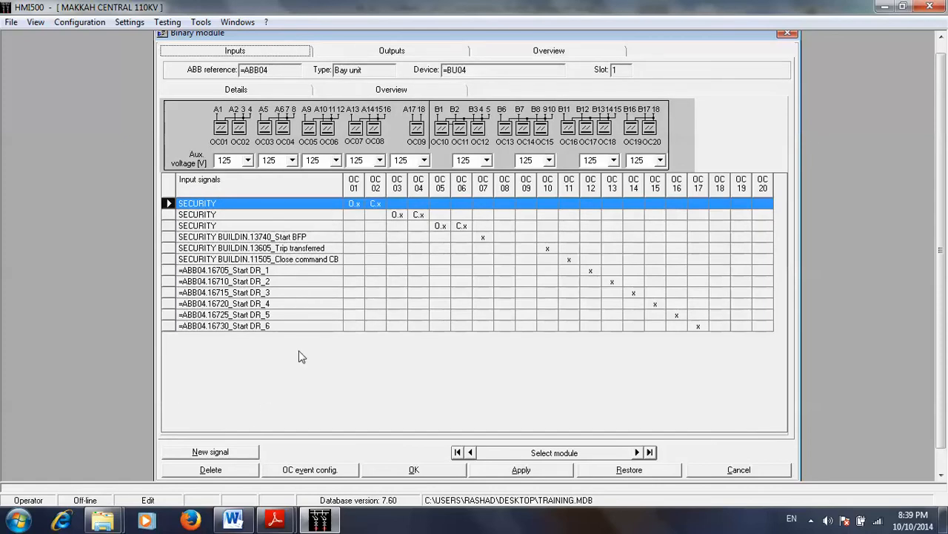
Add a new BBP input signal 12605_Bypass Check Zone for the SECURITY BUILDIN feeder.
{"action": "left_click", "coordinate": [215, 452]}
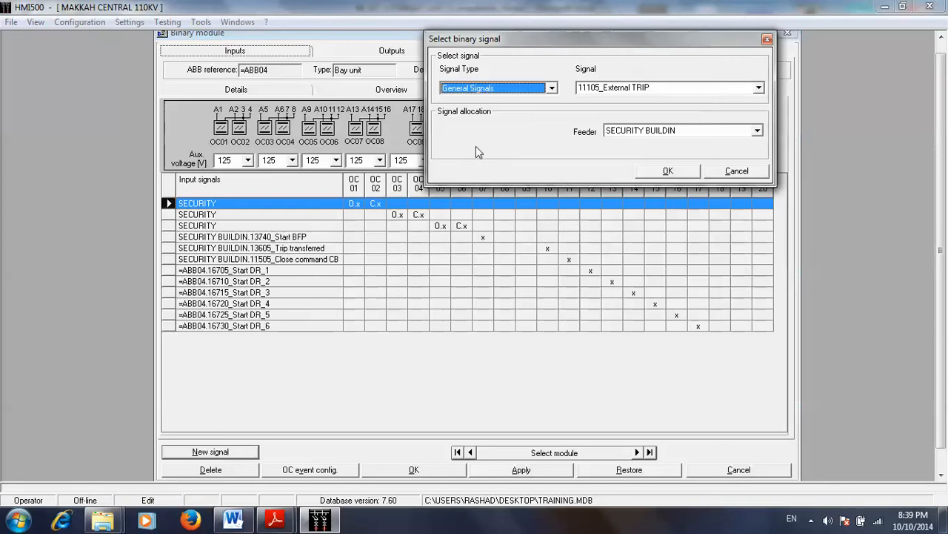
{"action": "left_click", "coordinate": [551, 88]}
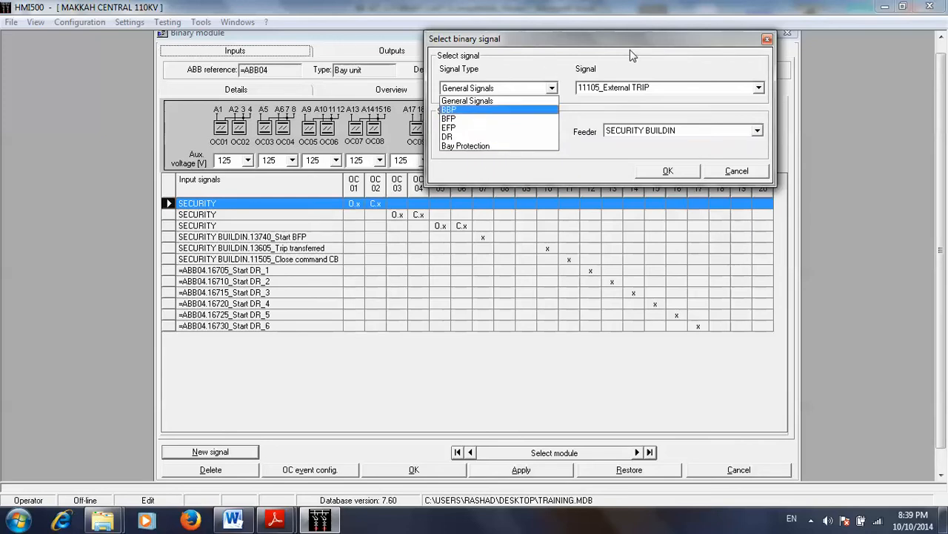
{"action": "left_click", "coordinate": [541, 109]}
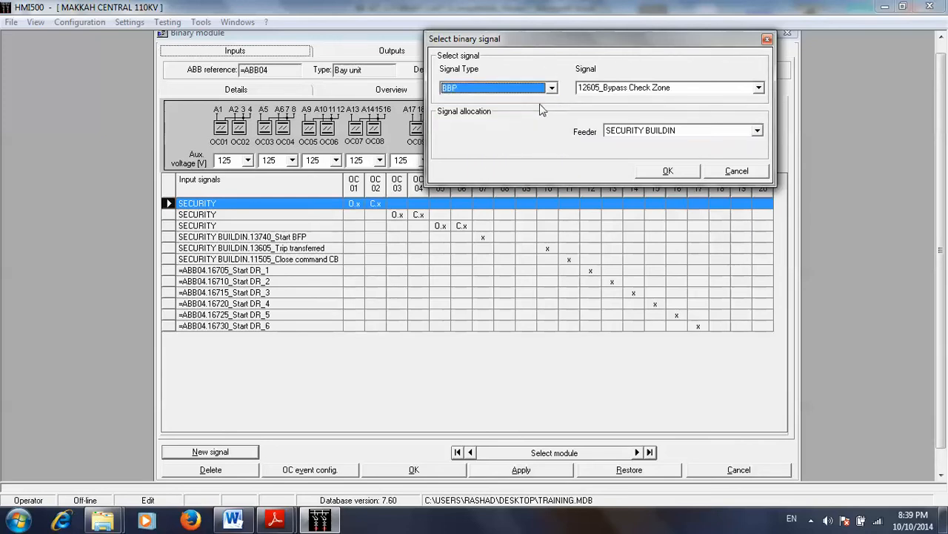
{"action": "left_click", "coordinate": [758, 88]}
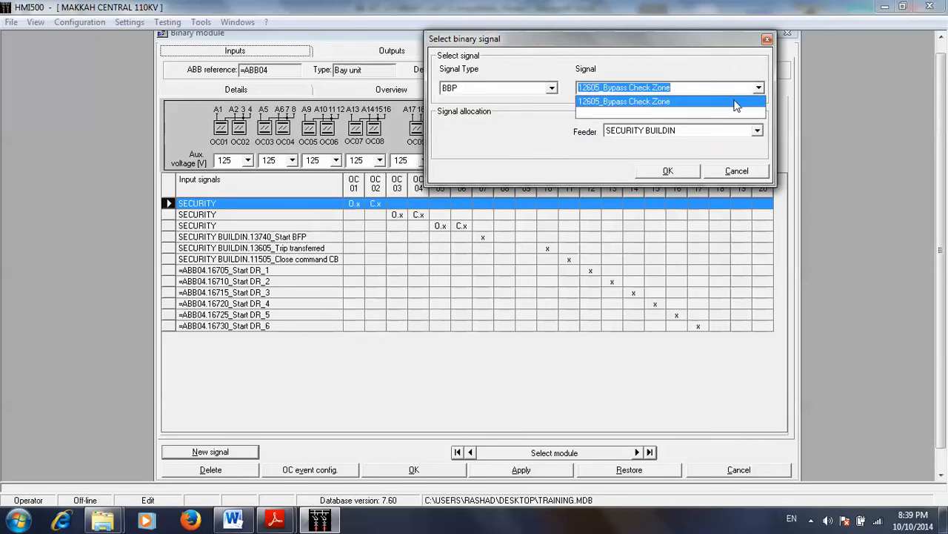
{"action": "left_click", "coordinate": [736, 105]}
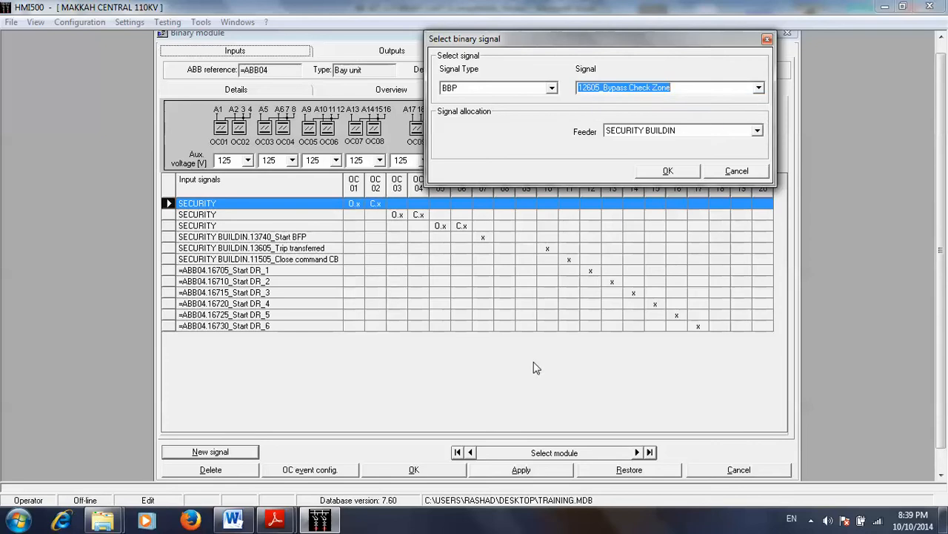
{"action": "left_click", "coordinate": [668, 171]}
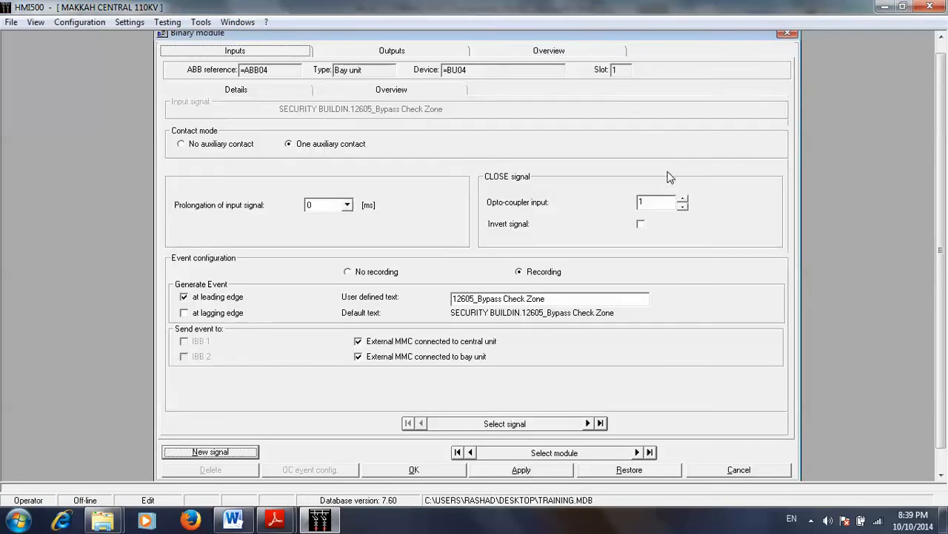
Configure the Bypass Check Zone signal with one auxiliary contact and opto-coupler input 8.
{"action": "left_click", "coordinate": [232, 146]}
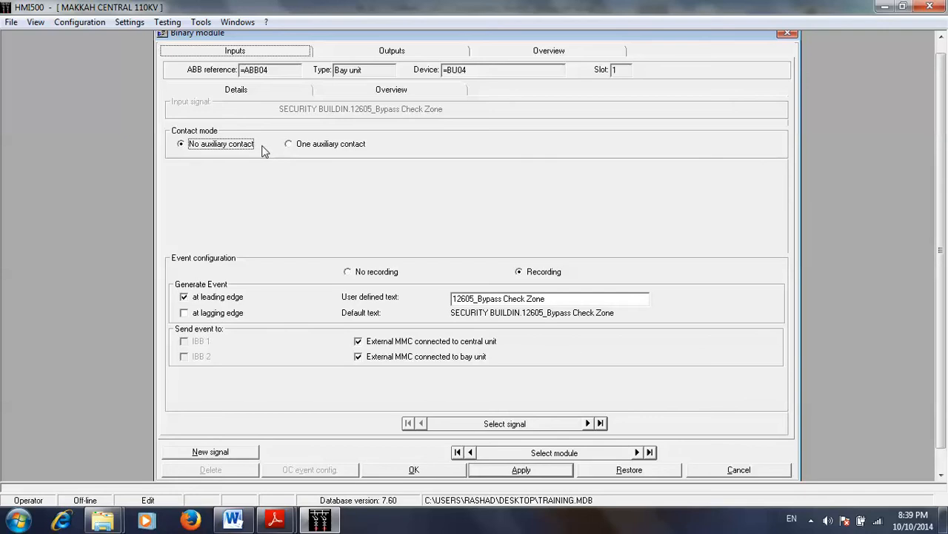
{"action": "left_click", "coordinate": [290, 145]}
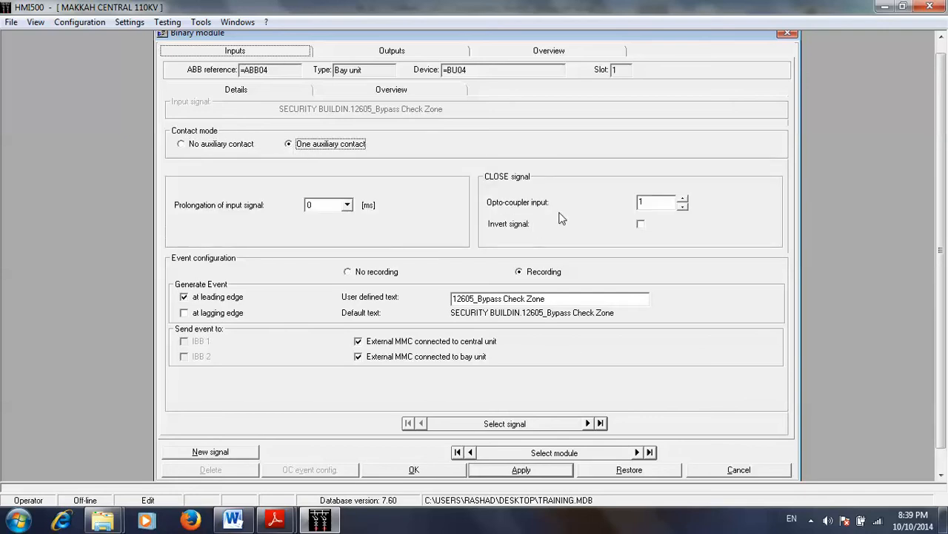
{"action": "left_click", "coordinate": [653, 207]}
{"action": "left_click", "coordinate": [682, 200]}
{"action": "left_click_drag", "start_coordinate": [562, 298], "coordinate": [436, 306]}
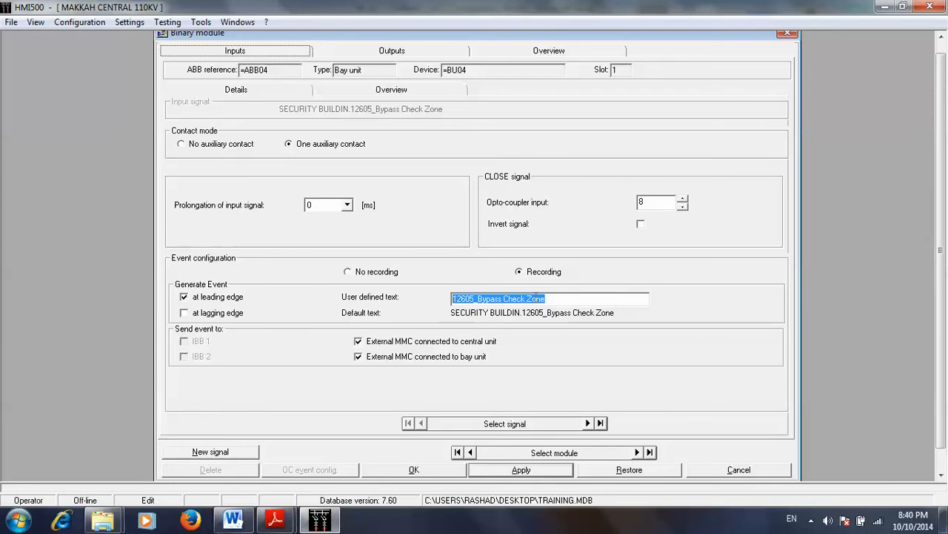
{"action": "left_click", "coordinate": [416, 92]}
{"action": "left_click", "coordinate": [592, 308]}
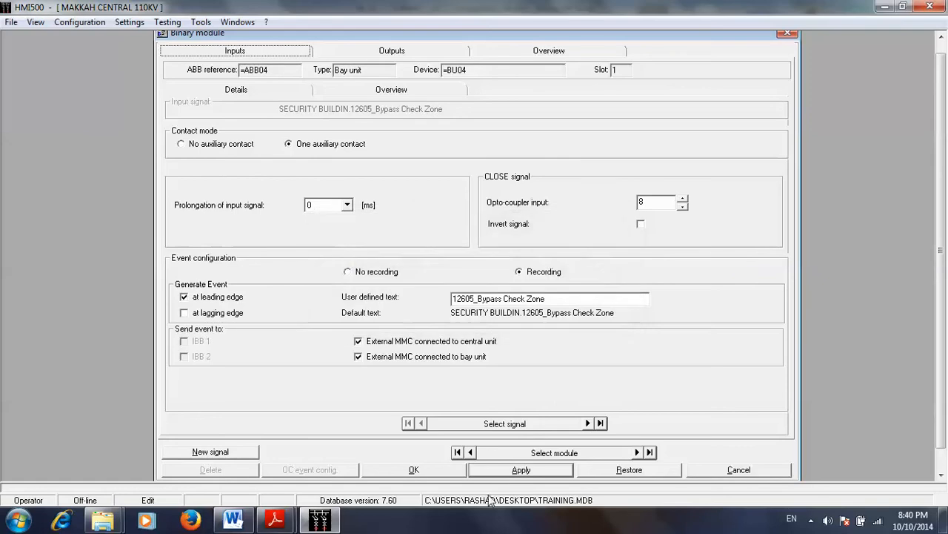
Delete the 12605_Bypass Check Zone signal from the input signals overview.
{"action": "left_click", "coordinate": [356, 88]}
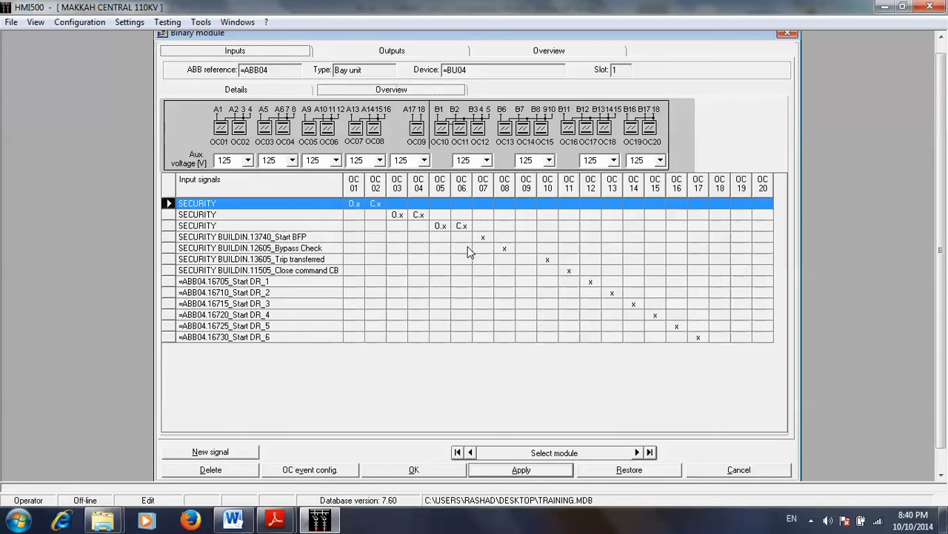
{"action": "left_click", "coordinate": [321, 248]}
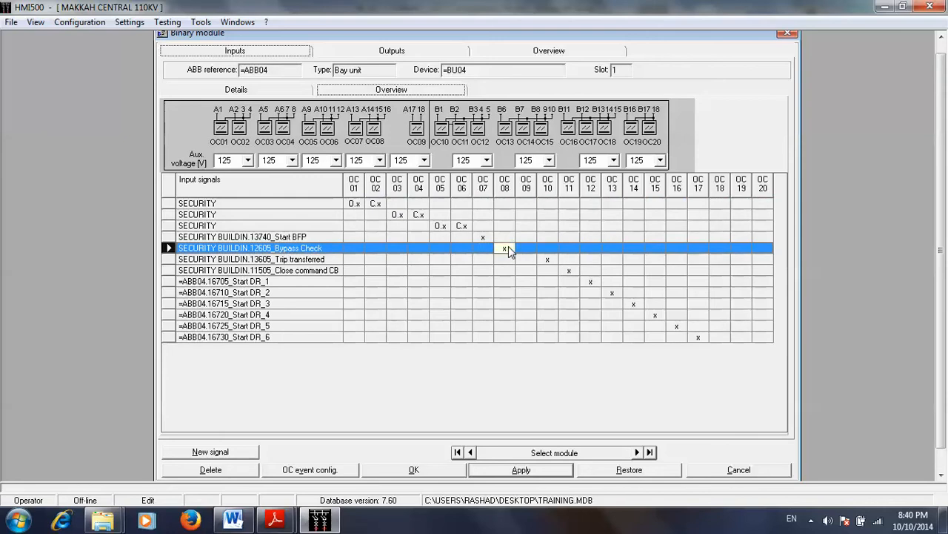
{"action": "left_click", "coordinate": [210, 470]}
{"action": "left_click", "coordinate": [561, 325]}
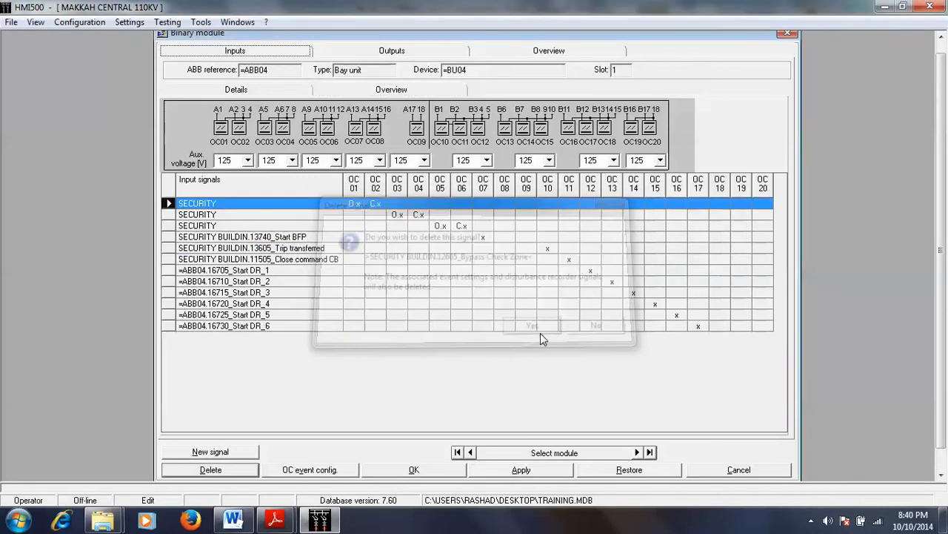
Delete the first SECURITY position signal, assigned to OC 01 and OC 02, from the input signals.
{"action": "left_click", "coordinate": [258, 214]}
{"action": "left_click", "coordinate": [259, 223]}
{"action": "left_click", "coordinate": [260, 206]}
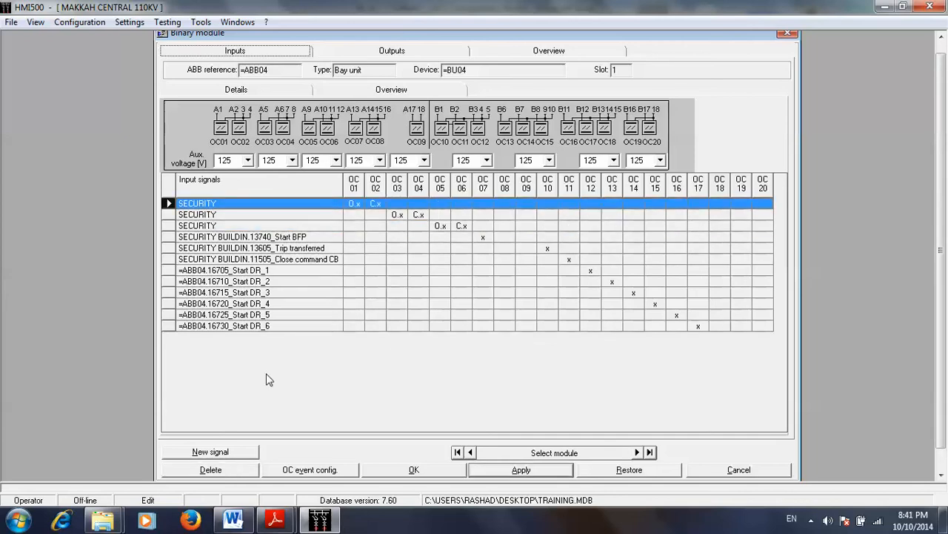
{"action": "left_click", "coordinate": [232, 470]}
{"action": "left_click", "coordinate": [535, 328]}
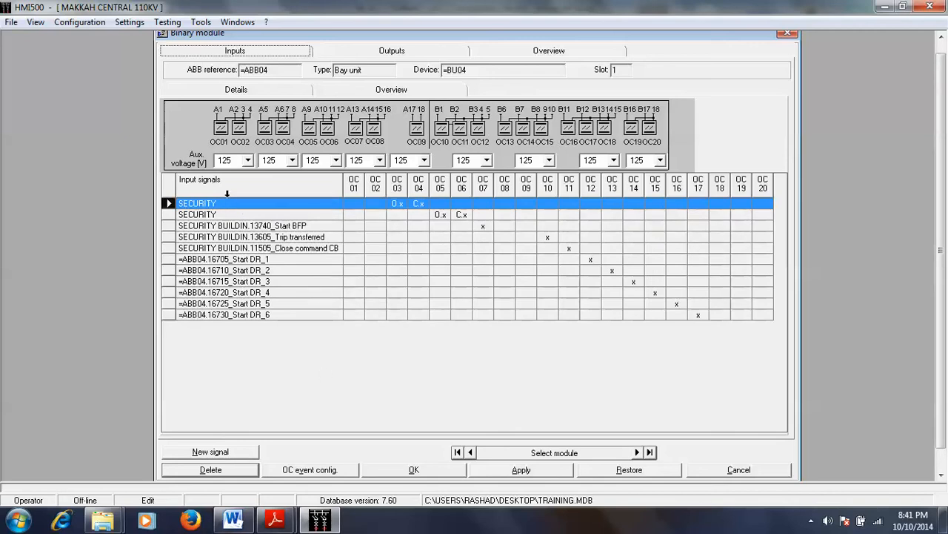
{"action": "left_click", "coordinate": [230, 453]}
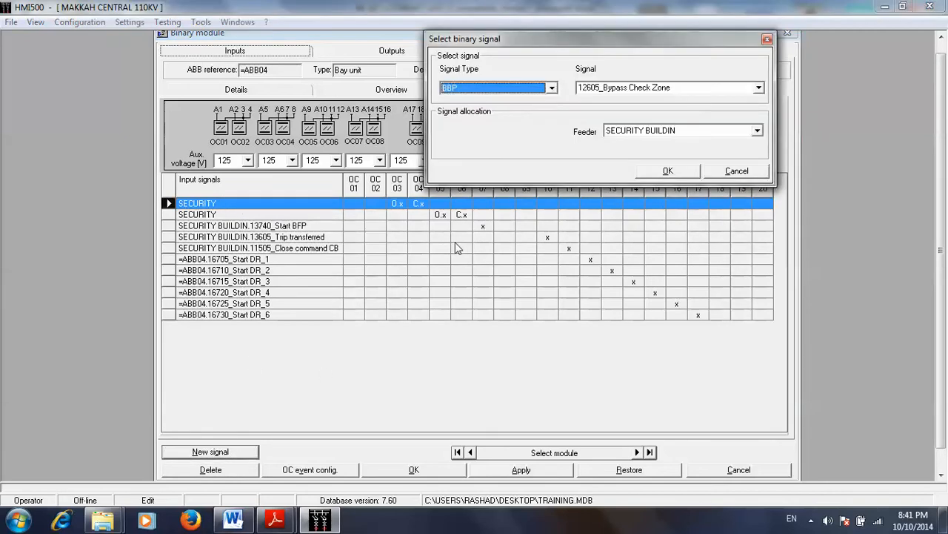
{"action": "left_click", "coordinate": [552, 87]}
{"action": "left_click", "coordinate": [546, 98]}
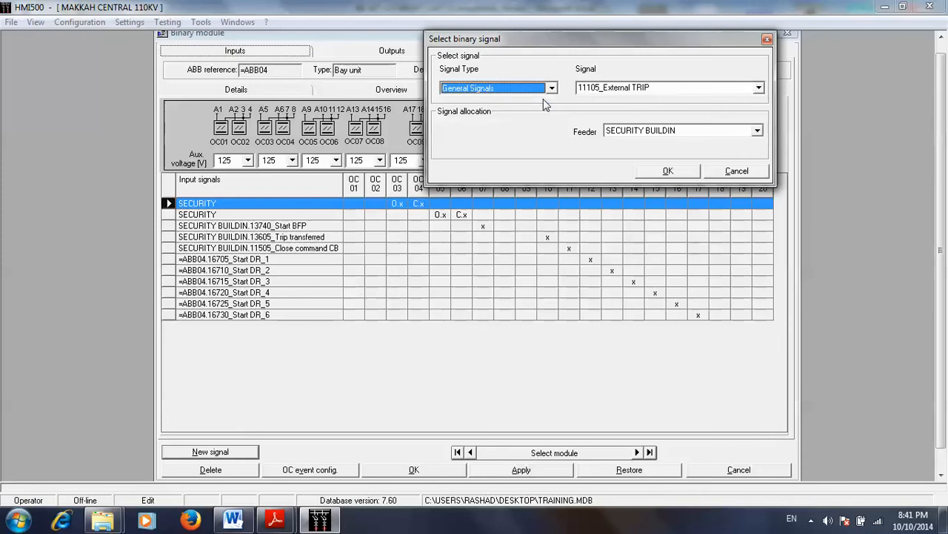
{"action": "left_click", "coordinate": [759, 87]}
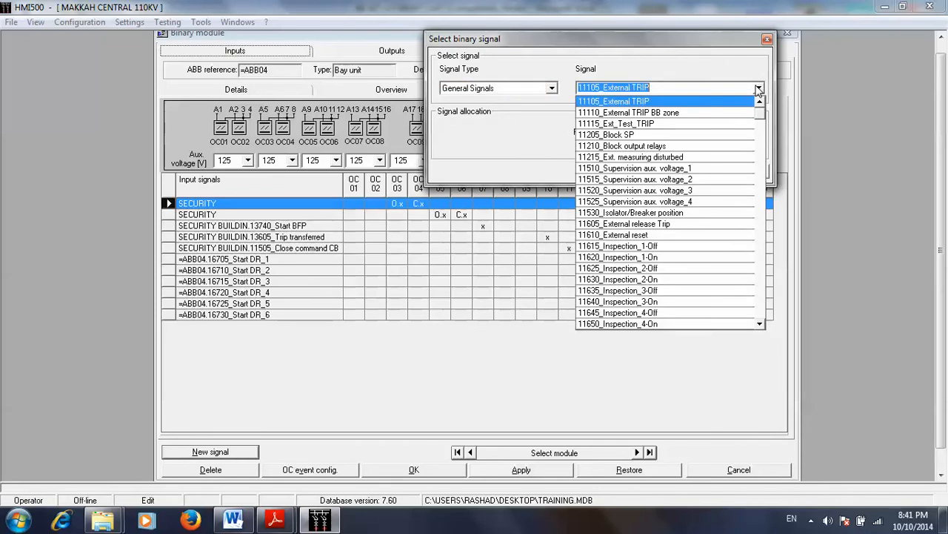
{"action": "left_click", "coordinate": [685, 213]}
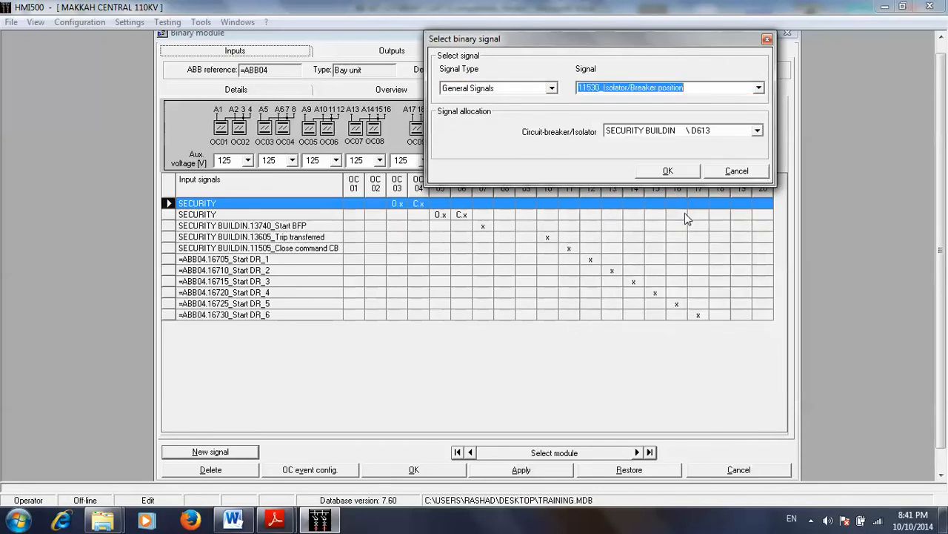
{"action": "left_click", "coordinate": [713, 132]}
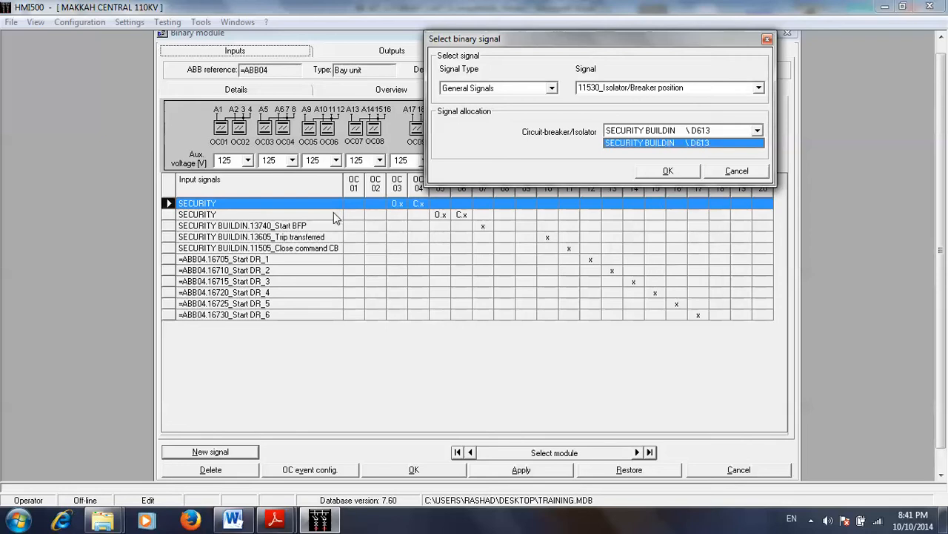
{"action": "left_click", "coordinate": [742, 172]}
{"action": "left_click", "coordinate": [741, 176]}
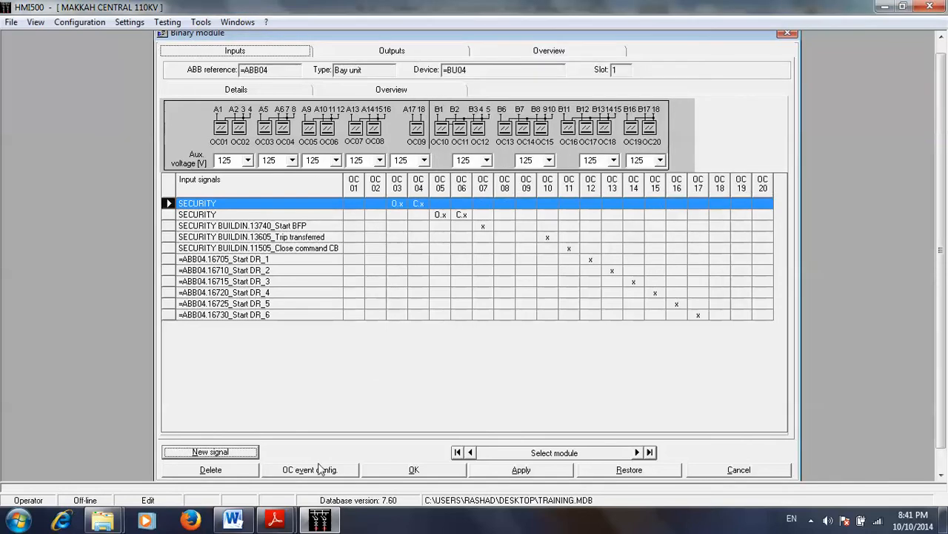
Delete the remaining two isolator/breaker position signals, D614 and A604, from the SECURITY BUILDIN inputs.
{"action": "left_click", "coordinate": [232, 470]}
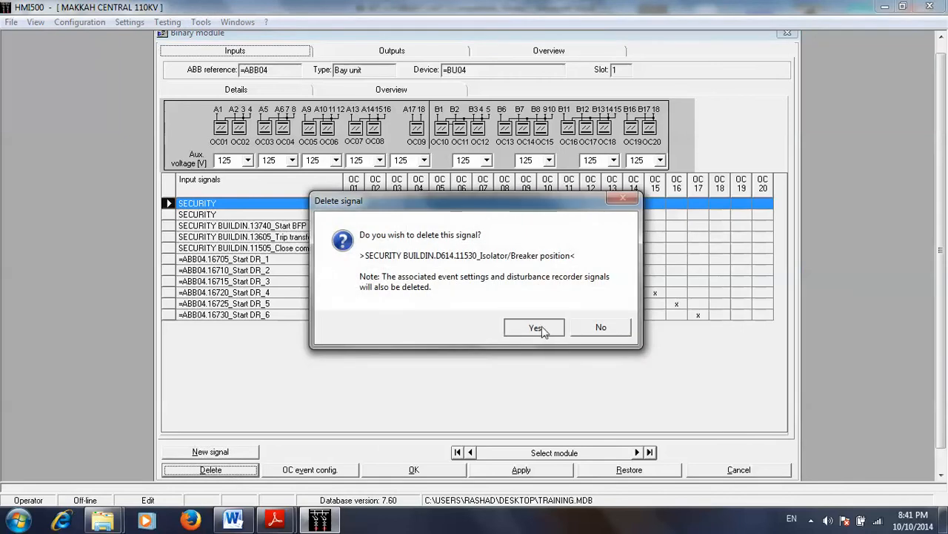
{"action": "left_click", "coordinate": [535, 327]}
{"action": "left_click", "coordinate": [210, 470]}
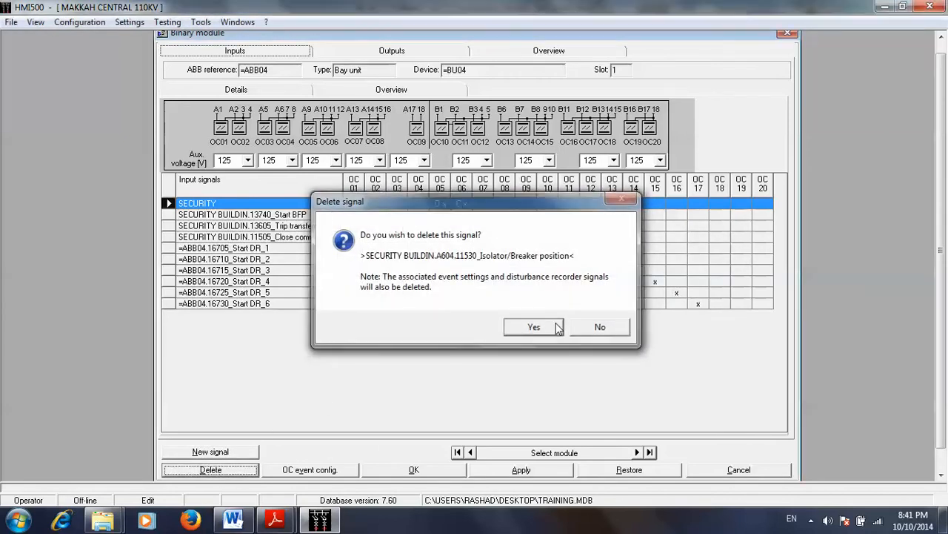
{"action": "left_click", "coordinate": [535, 328]}
Add a new general input signal 11530_Isolator/Breaker position allocated to SECURITY BUILDIN \ D613.
{"action": "left_click", "coordinate": [235, 452]}
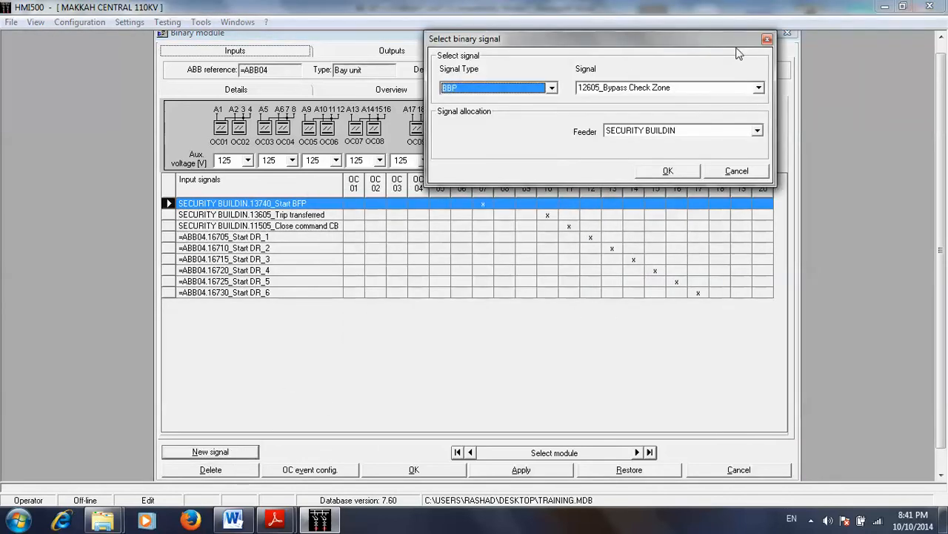
{"action": "left_click", "coordinate": [549, 88]}
{"action": "left_click", "coordinate": [529, 98]}
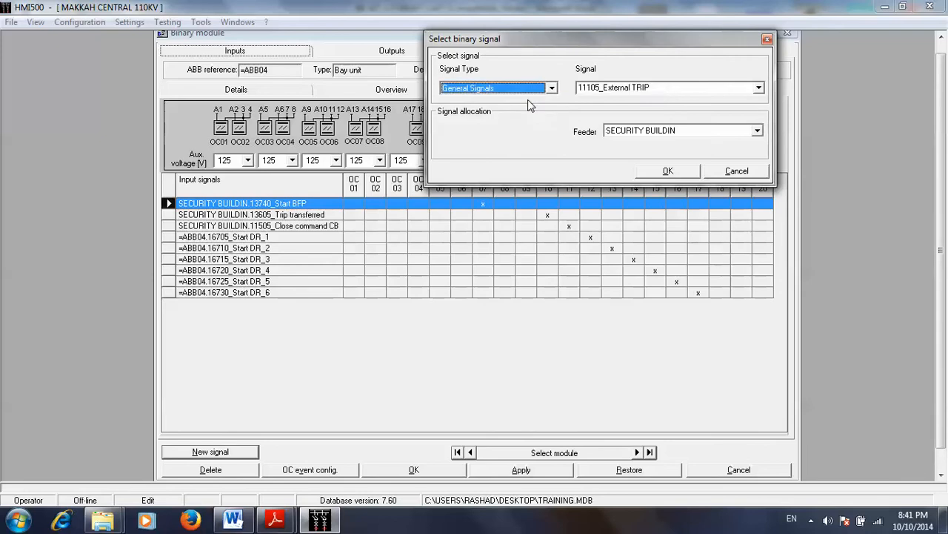
{"action": "left_click", "coordinate": [759, 88]}
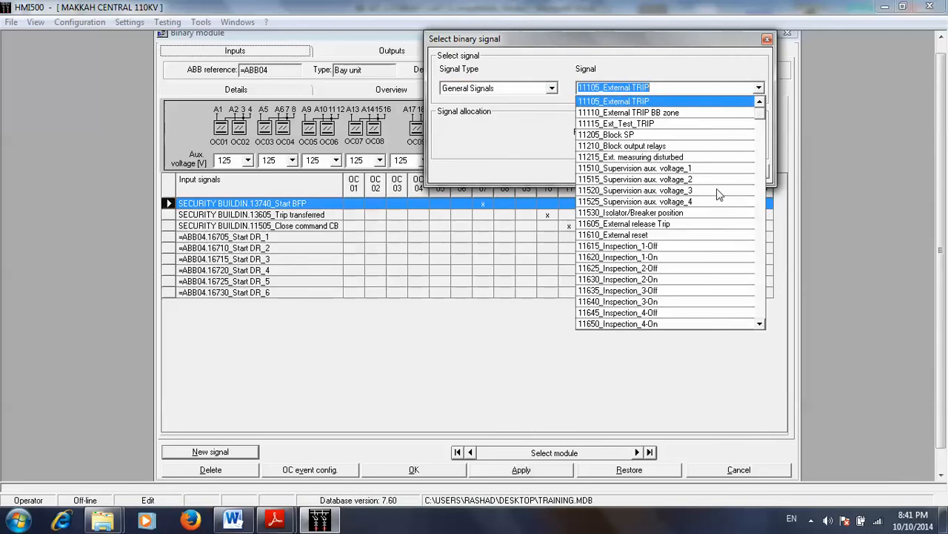
{"action": "left_click", "coordinate": [675, 213]}
{"action": "left_click", "coordinate": [732, 130]}
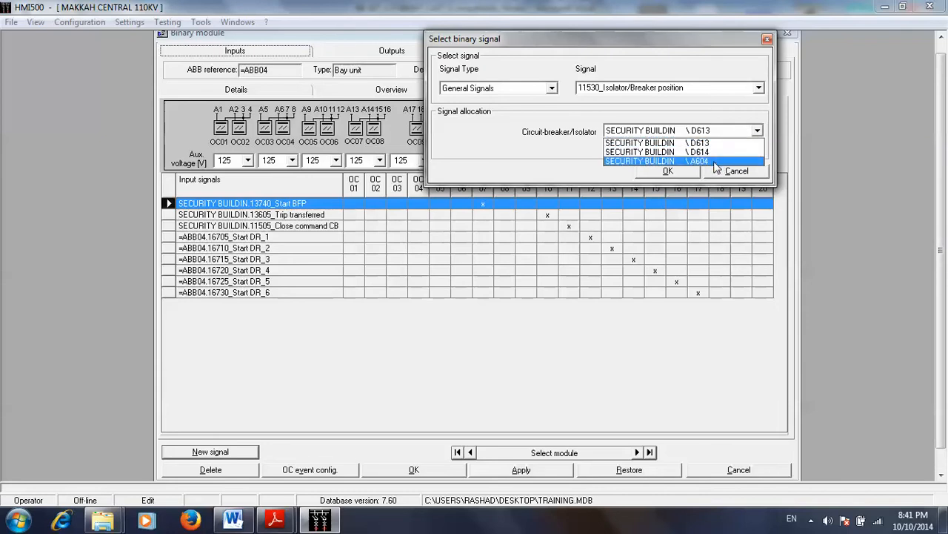
{"action": "left_click", "coordinate": [707, 143]}
{"action": "left_click", "coordinate": [670, 171]}
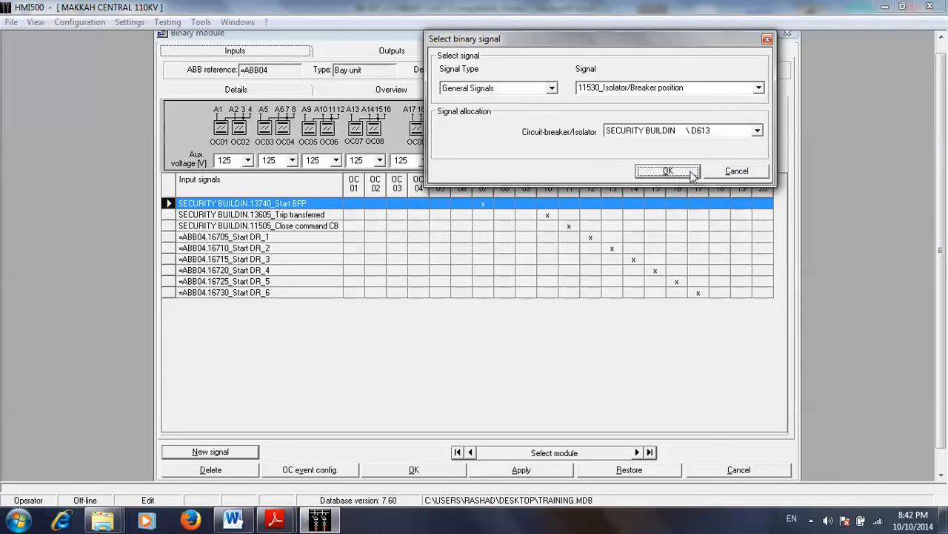
Configure the D613 position signal for two auxiliary contacts, with OPEN on opto-coupler 1 and CLOSE on 2, apply it and check the inputs overview.
{"action": "left_click", "coordinate": [313, 146]}
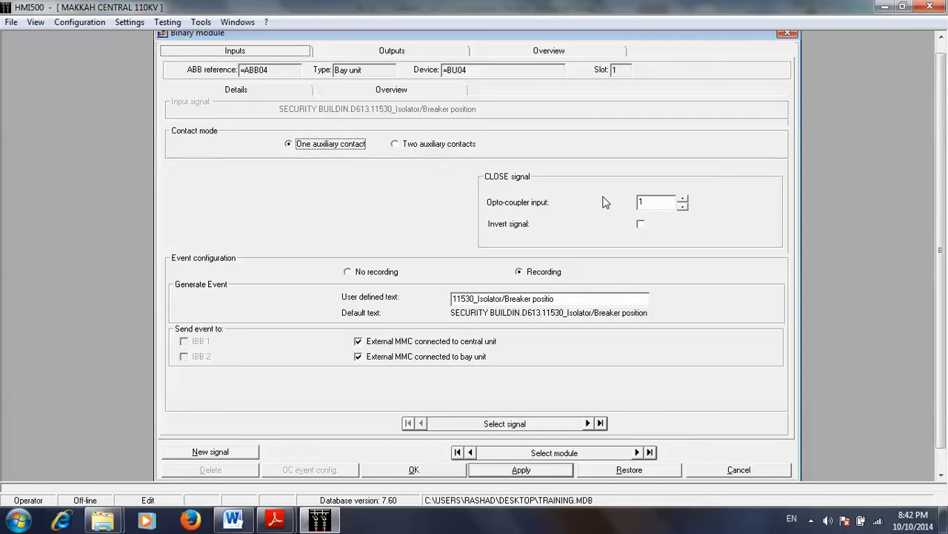
{"action": "left_click", "coordinate": [420, 146]}
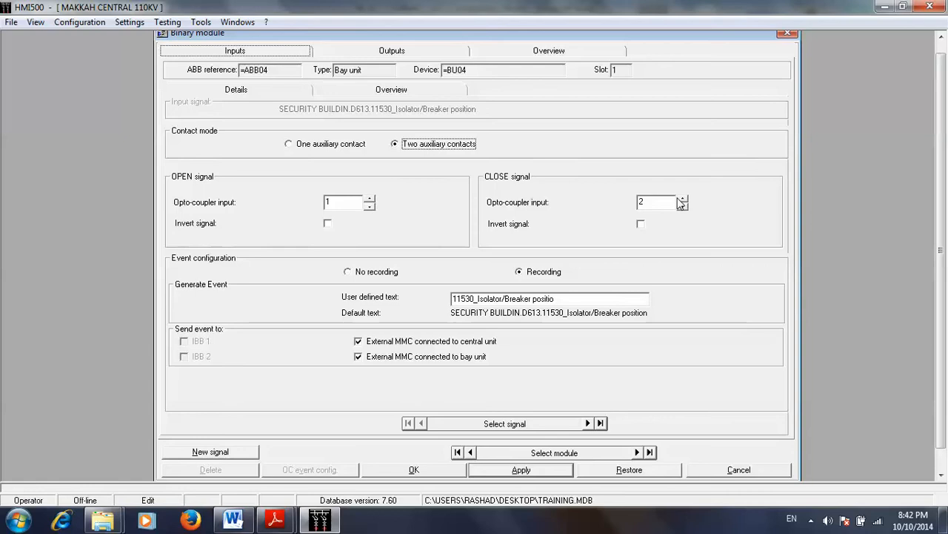
{"action": "left_click", "coordinate": [328, 224]}
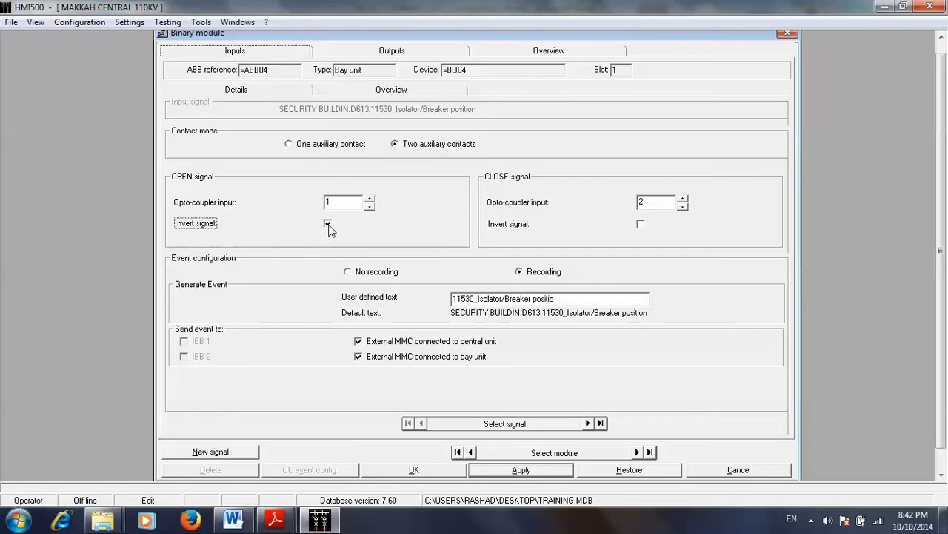
{"action": "left_click", "coordinate": [329, 224]}
{"action": "left_click", "coordinate": [566, 300]}
{"action": "left_click", "coordinate": [528, 473]}
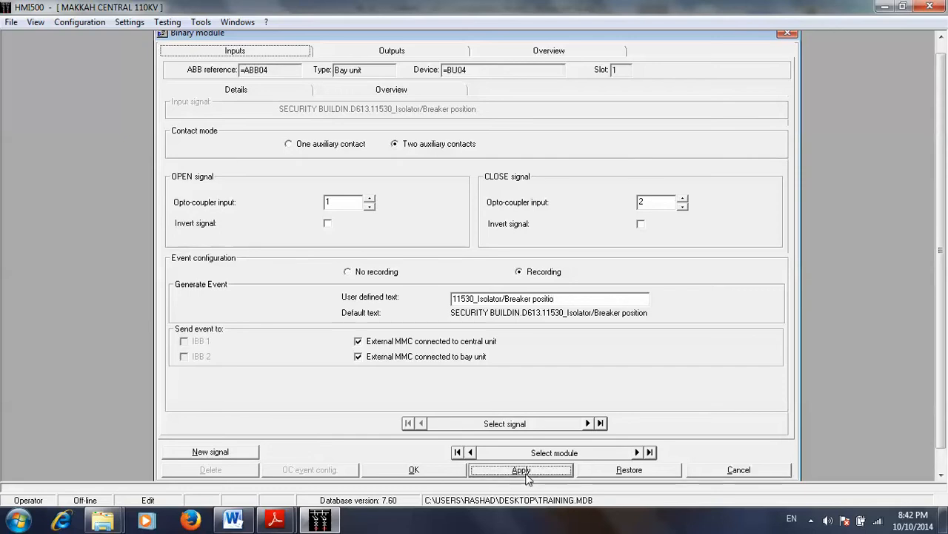
{"action": "left_click", "coordinate": [407, 89]}
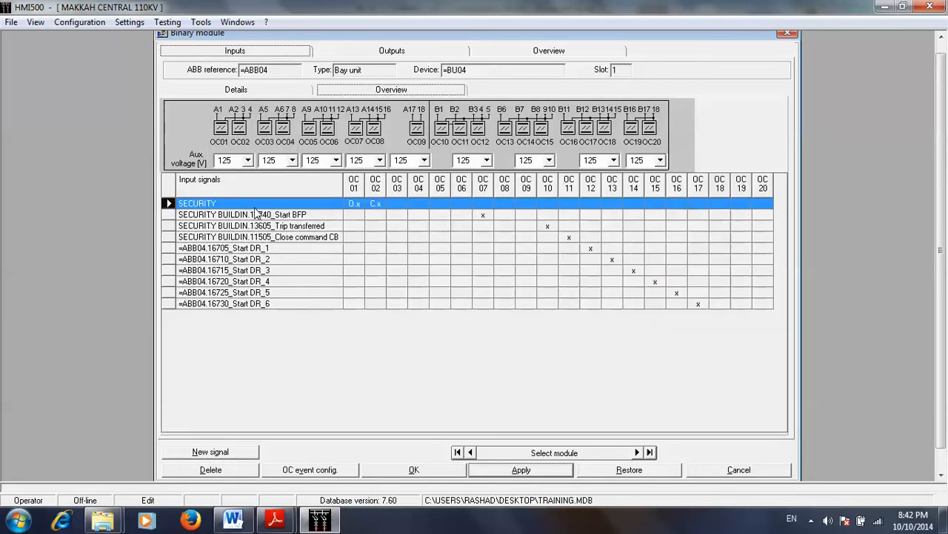
{"action": "left_click", "coordinate": [358, 204]}
{"action": "type", "text": ".x"}
{"action": "key", "text": "Return"}
Add a new general output signal 21305_Trip allocated to the SECURITY BUILDIN feeder.
{"action": "left_click", "coordinate": [404, 50]}
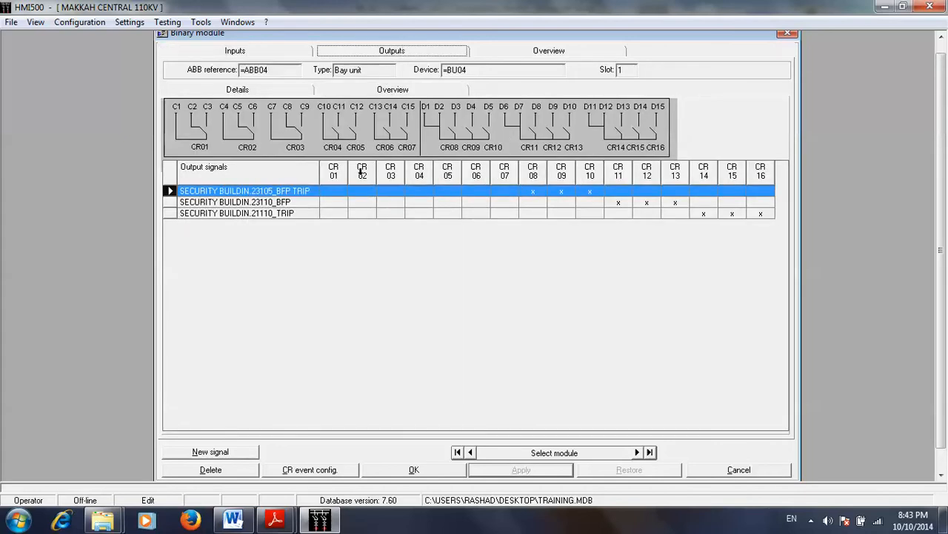
{"action": "left_click", "coordinate": [238, 452]}
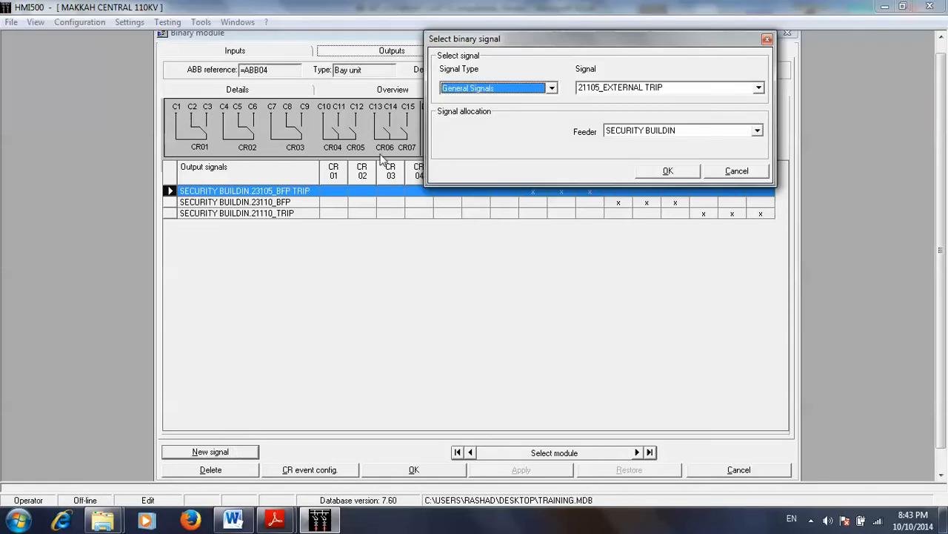
{"action": "left_click", "coordinate": [761, 88]}
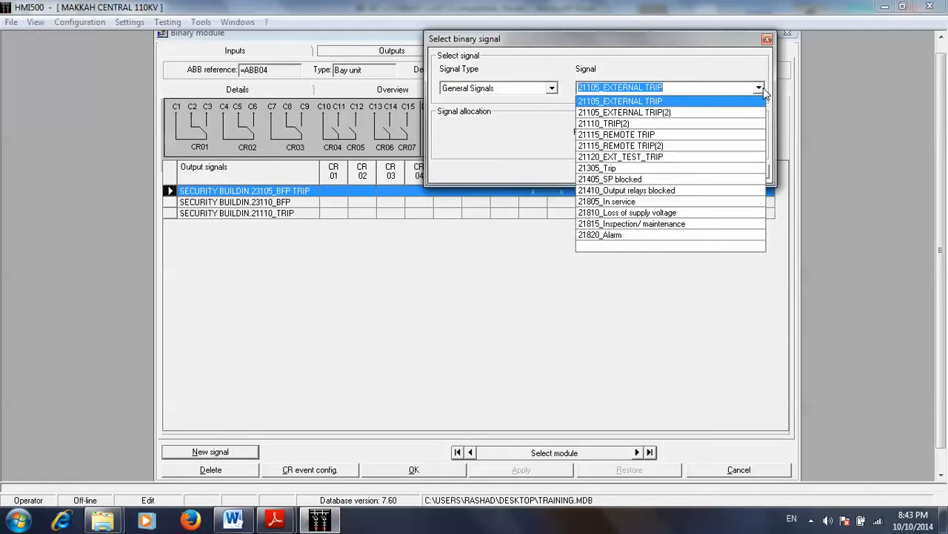
{"action": "left_click", "coordinate": [652, 168]}
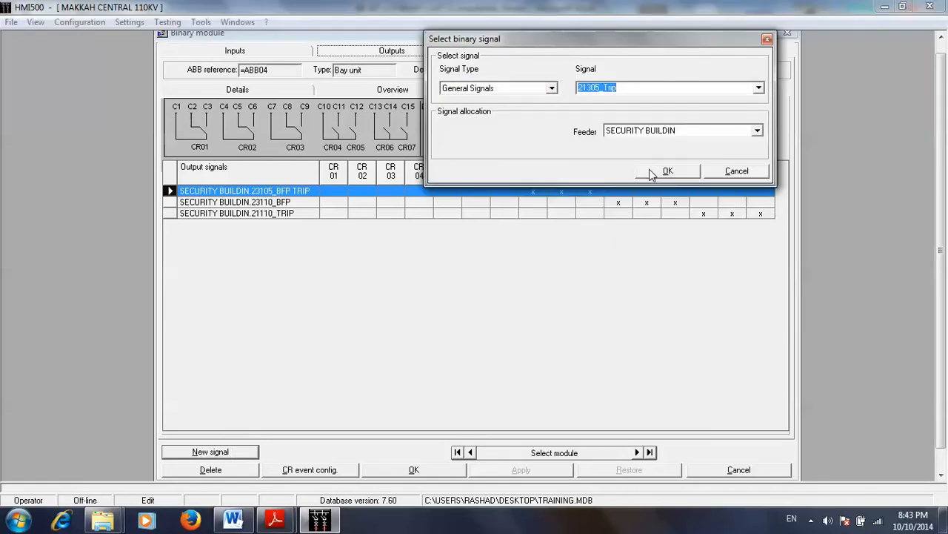
{"action": "left_click", "coordinate": [693, 175]}
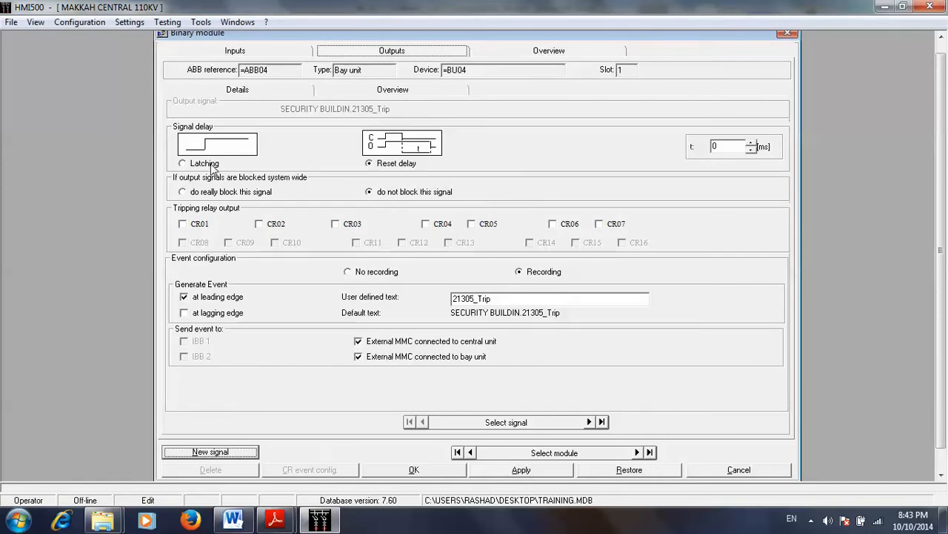
Give the 21305_Trip output signal a reset delay of 0 ms and apply it to the outputs overview.
{"action": "left_click", "coordinate": [401, 166]}
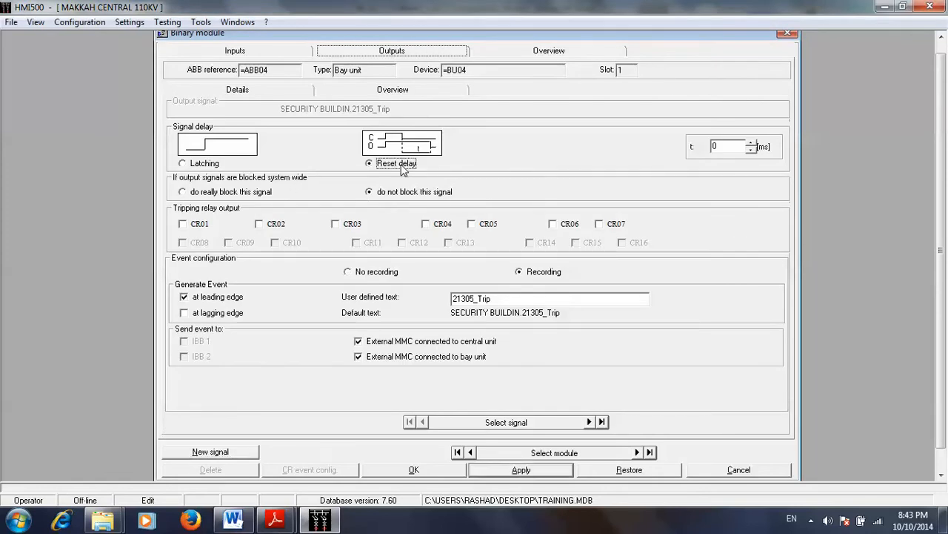
{"action": "left_click", "coordinate": [732, 146]}
{"action": "type", "text": "0"}
{"action": "left_click", "coordinate": [534, 471]}
{"action": "left_click", "coordinate": [383, 91]}
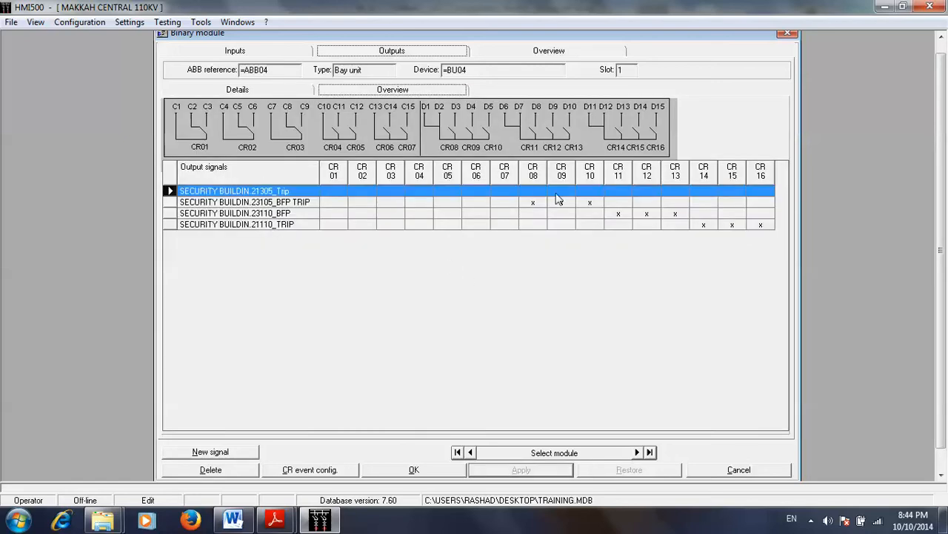
Assign the 21305_Trip output signal to tripping relay CR01 and apply the change.
{"action": "double_click", "coordinate": [509, 195]}
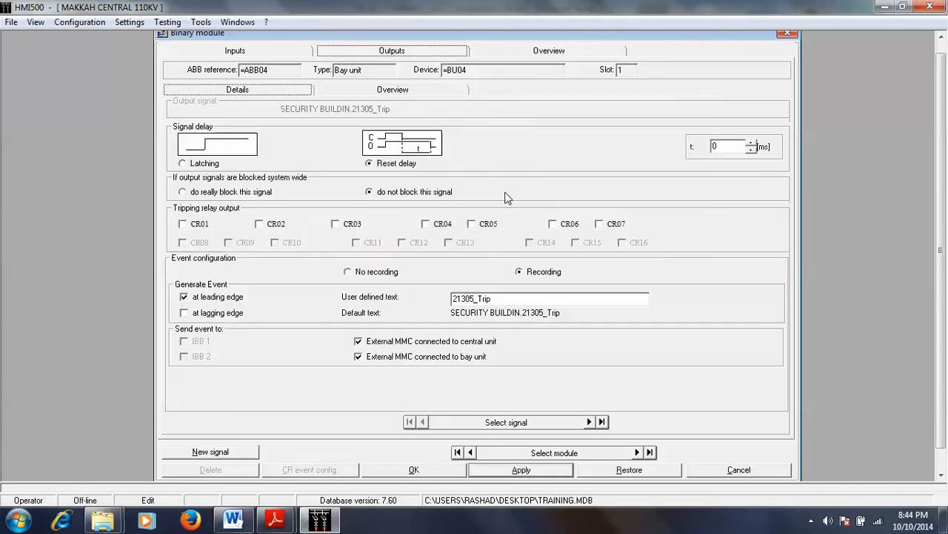
{"action": "left_click", "coordinate": [183, 223]}
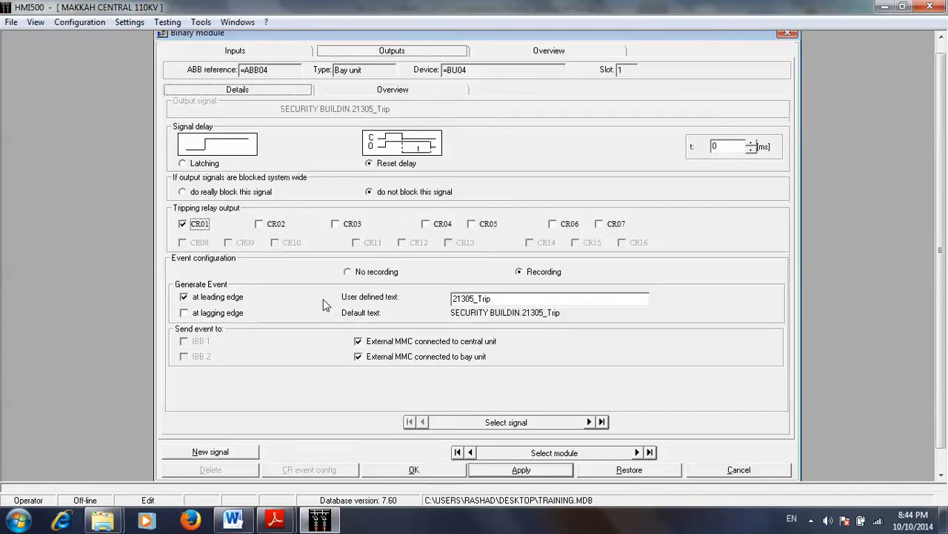
{"action": "left_click", "coordinate": [512, 471]}
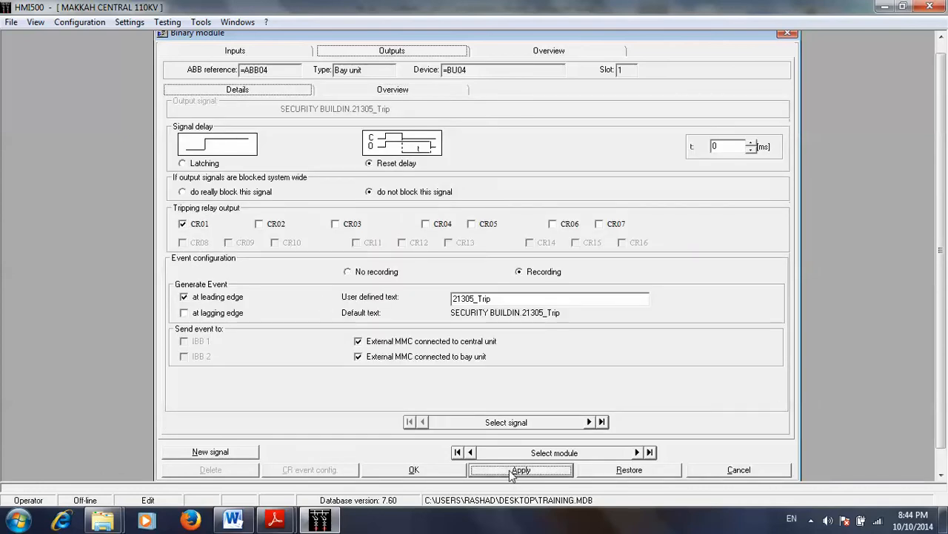
{"action": "left_click", "coordinate": [390, 91]}
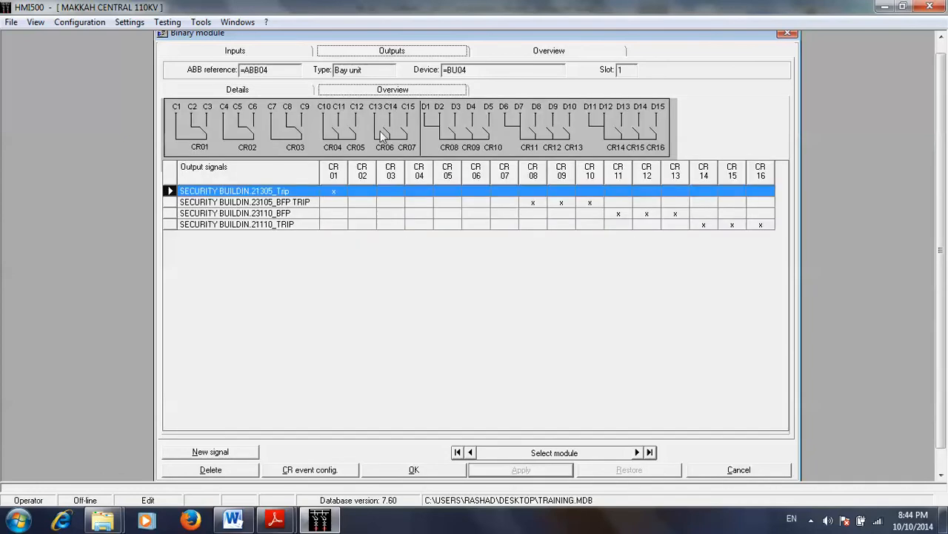
Remove the CR01 relay assignment from the 21305_Trip output signal and apply the change.
{"action": "double_click", "coordinate": [340, 194]}
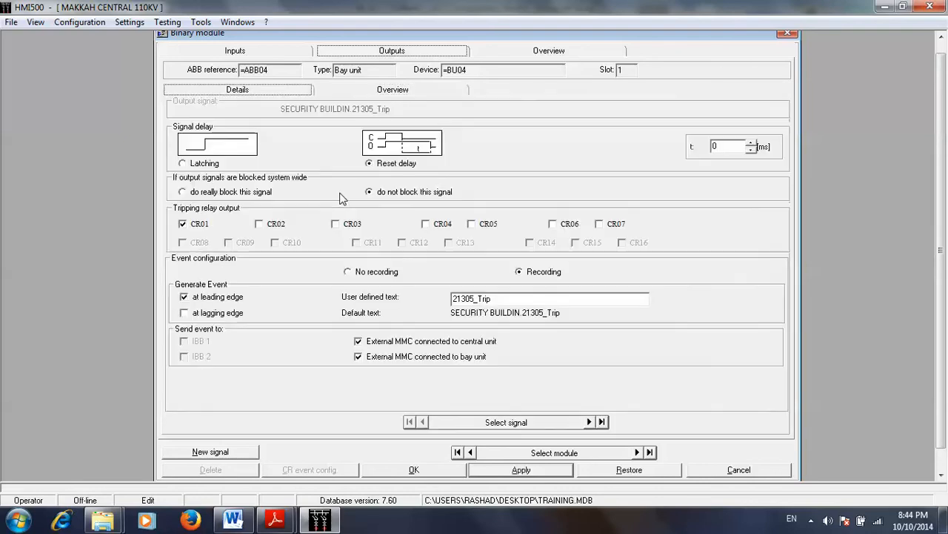
{"action": "left_click", "coordinate": [179, 226]}
{"action": "left_click", "coordinate": [528, 472]}
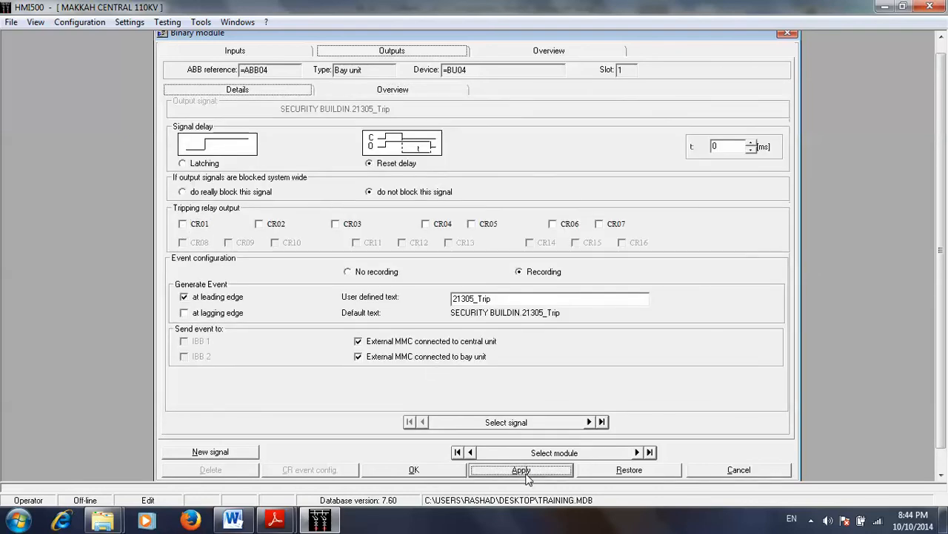
{"action": "left_click", "coordinate": [384, 92]}
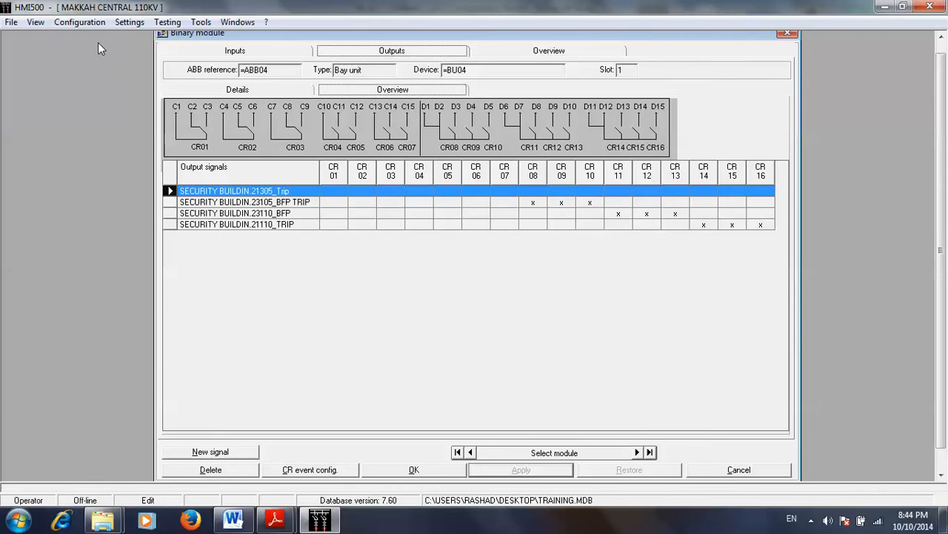
Open the LMI LED configuration of unit =ABB04 SECURITY BUILDIN and review the trip signals assigned to LEDs 11 to 13.
{"action": "left_click", "coordinate": [90, 23]}
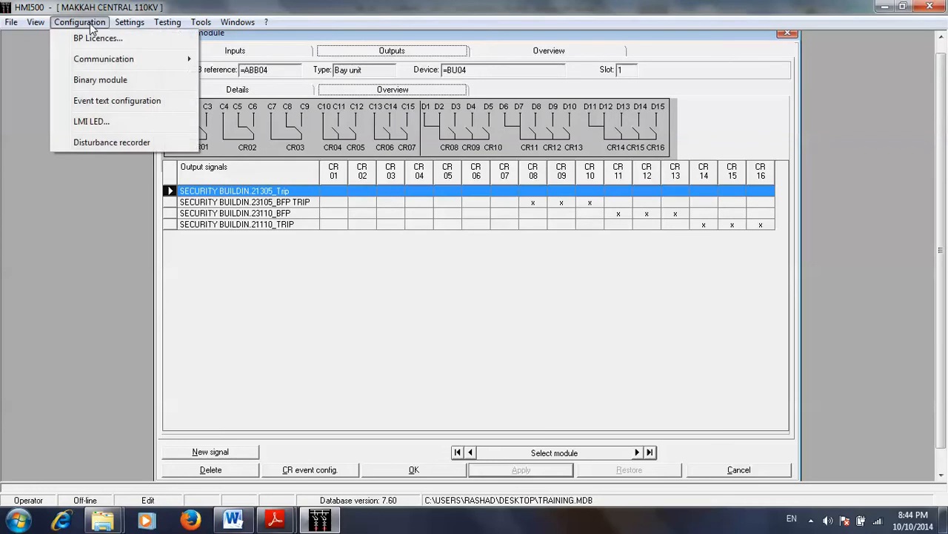
{"action": "left_click", "coordinate": [107, 124]}
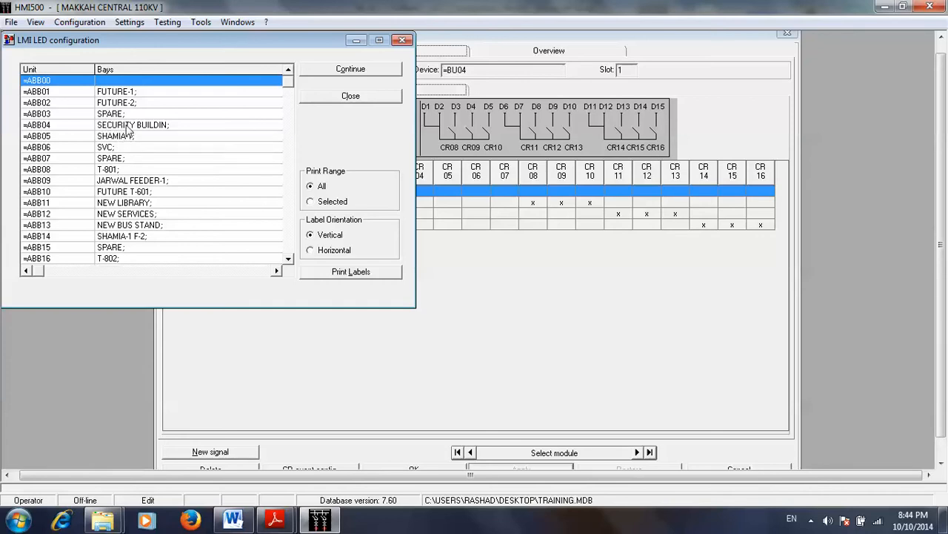
{"action": "double_click", "coordinate": [126, 126]}
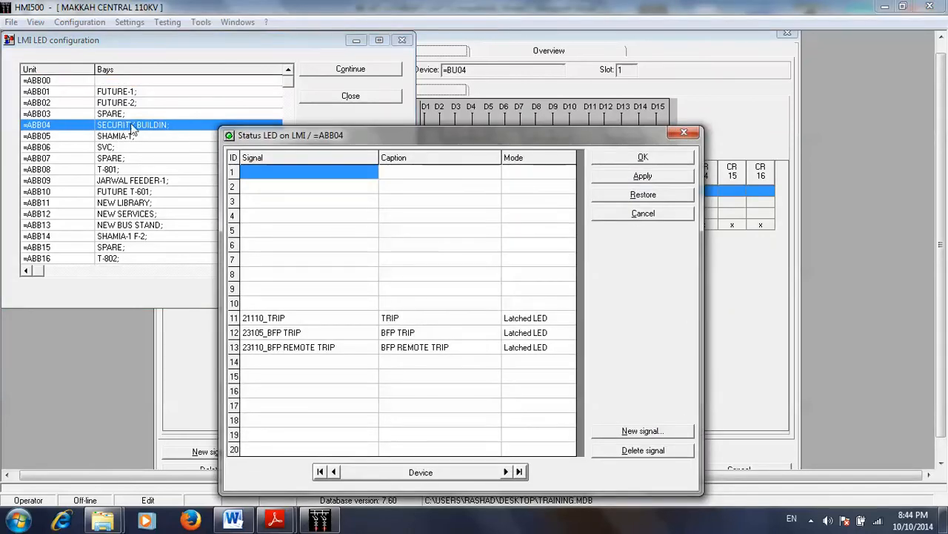
{"action": "left_click", "coordinate": [343, 319]}
{"action": "left_click", "coordinate": [337, 332]}
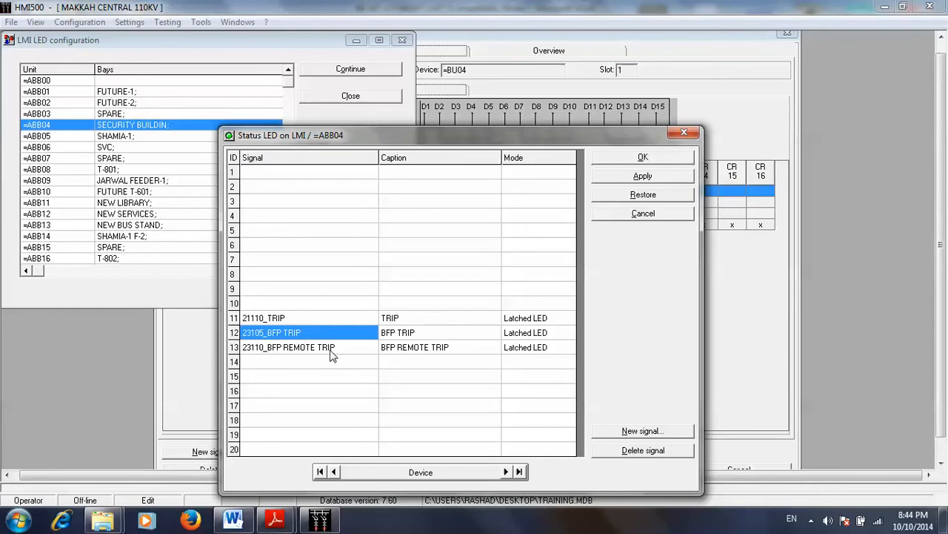
{"action": "left_click", "coordinate": [331, 348]}
Review the binary input and output signals available for a new status LED without adding any.
{"action": "left_click", "coordinate": [642, 432]}
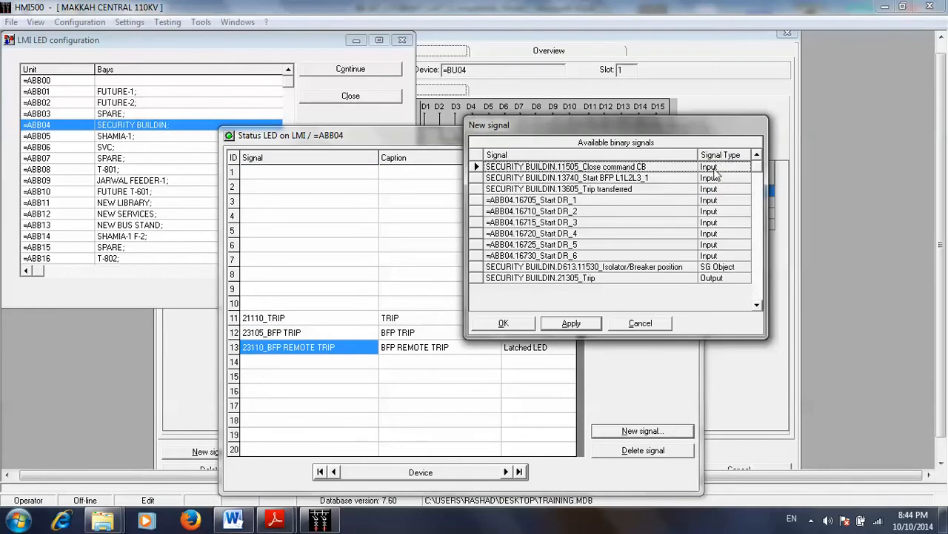
{"action": "left_click", "coordinate": [714, 169]}
{"action": "left_click", "coordinate": [713, 179]}
{"action": "left_click", "coordinate": [713, 190]}
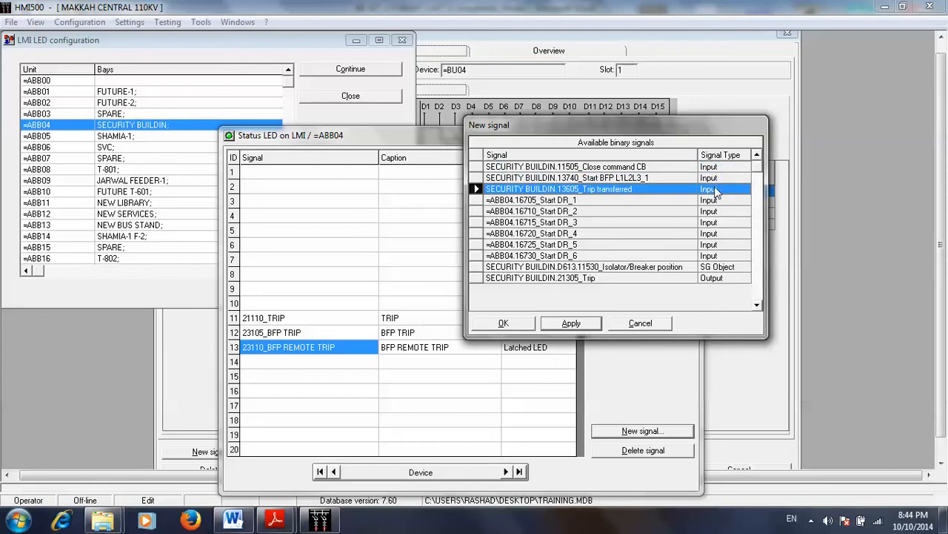
{"action": "left_click", "coordinate": [731, 279]}
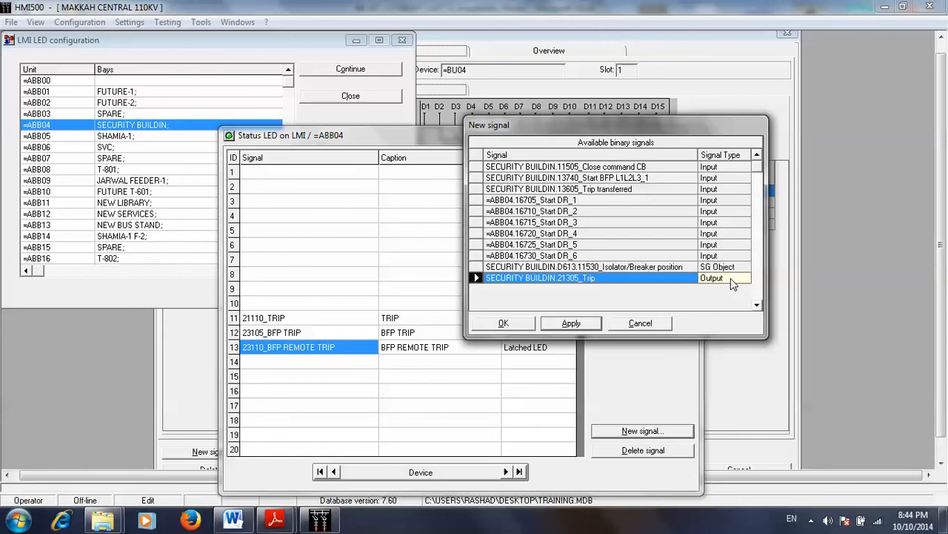
{"action": "left_click", "coordinate": [663, 323]}
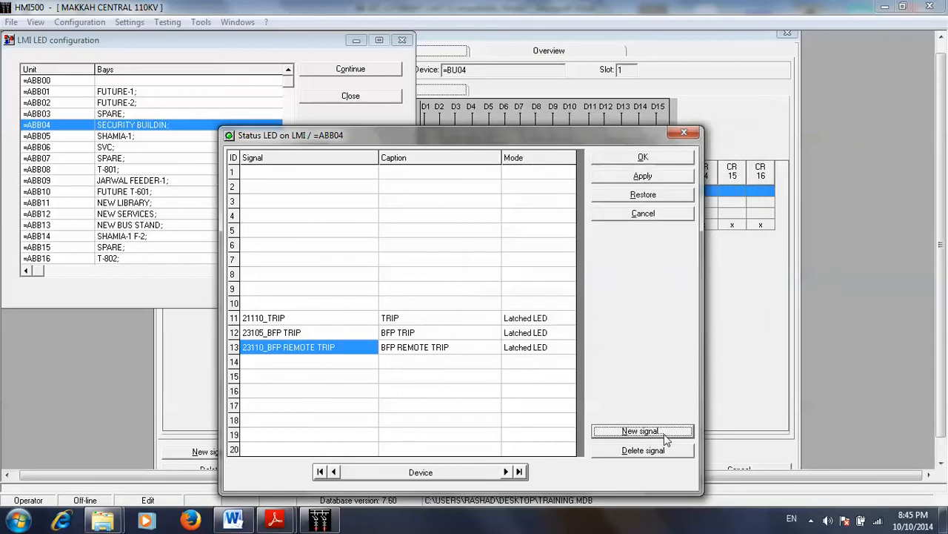
Try deleting the 23110_BFP REMOTE TRIP signal from LED 13, then discard the change and close the LED configuration.
{"action": "left_click", "coordinate": [667, 449]}
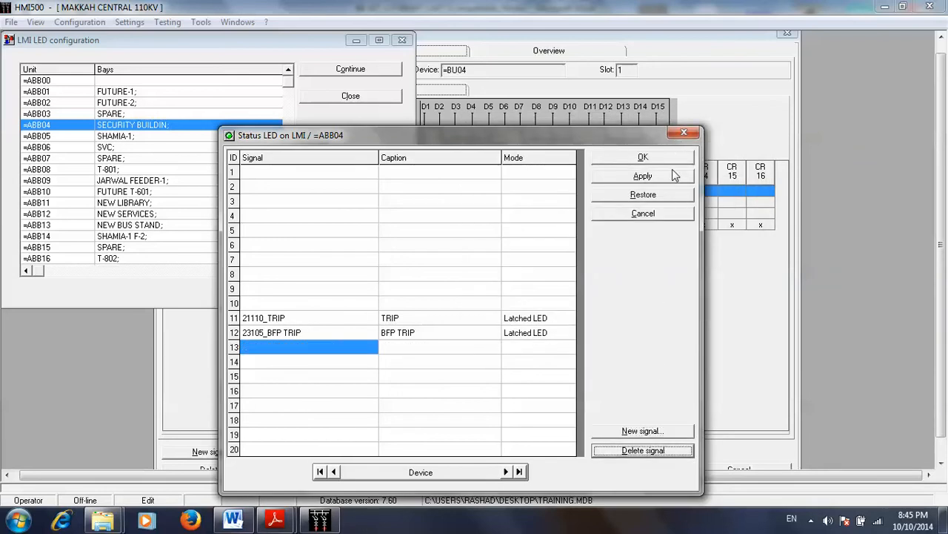
{"action": "left_click", "coordinate": [667, 213]}
{"action": "left_click", "coordinate": [403, 40]}
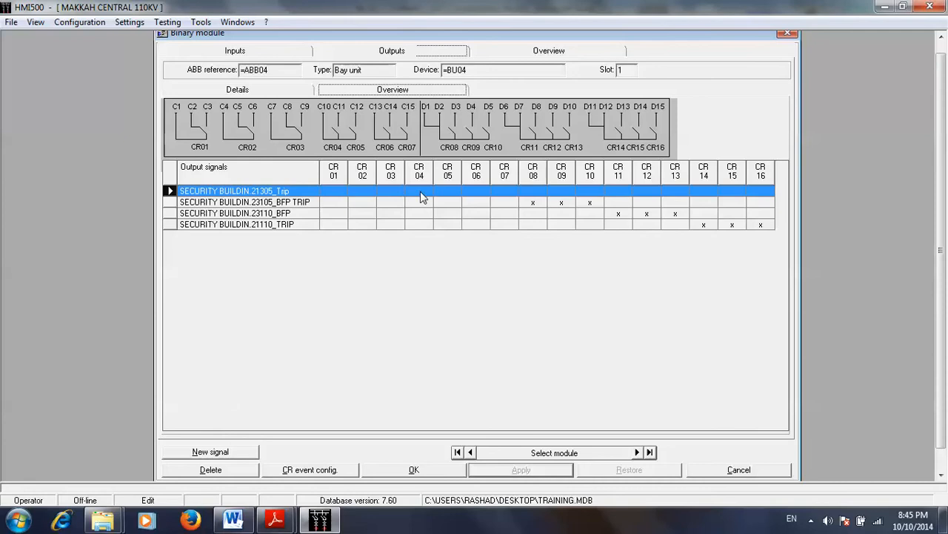
Add a new BBP output signal 22405_BBP blocked for the SECURITY BUILDIN feeder and apply it.
{"action": "left_click", "coordinate": [245, 452]}
{"action": "left_click", "coordinate": [552, 89]}
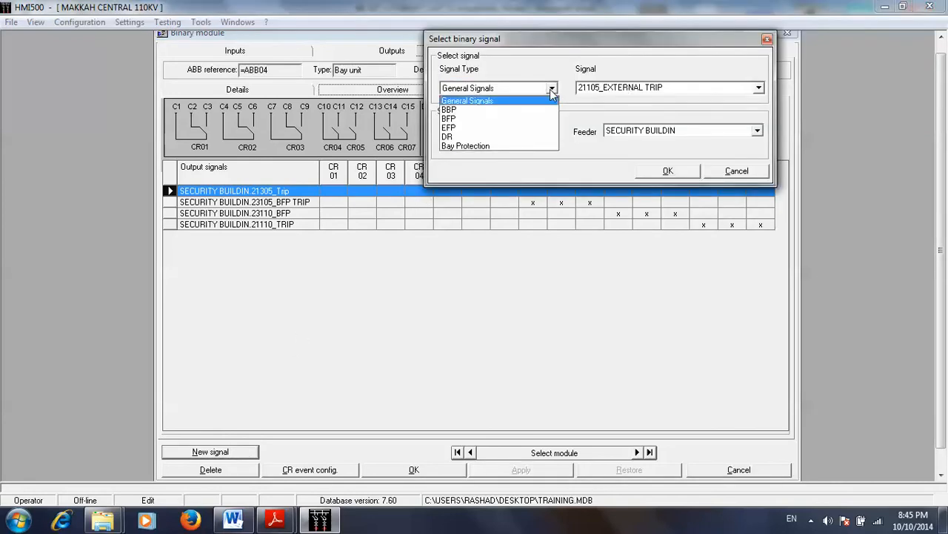
{"action": "left_click", "coordinate": [534, 109]}
{"action": "left_click", "coordinate": [758, 87]}
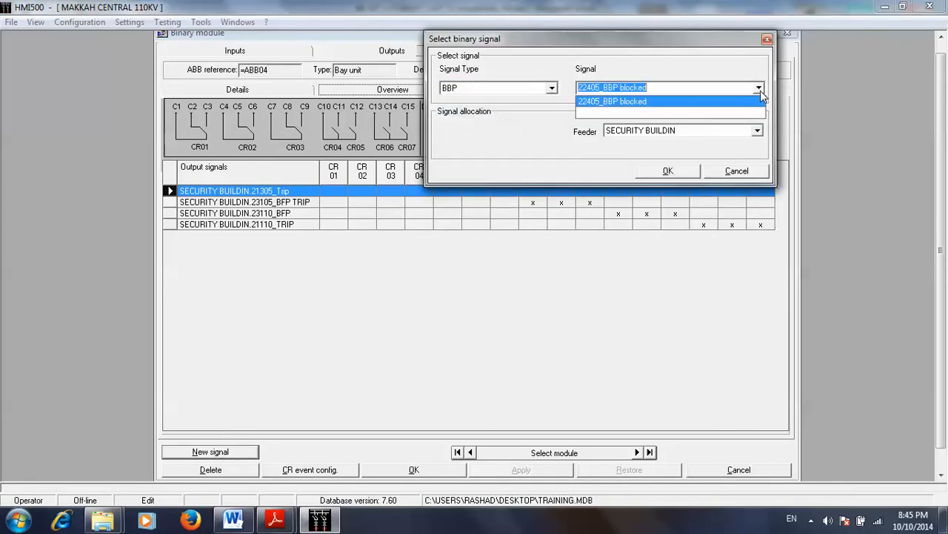
{"action": "left_click", "coordinate": [747, 102]}
{"action": "left_click", "coordinate": [696, 170]}
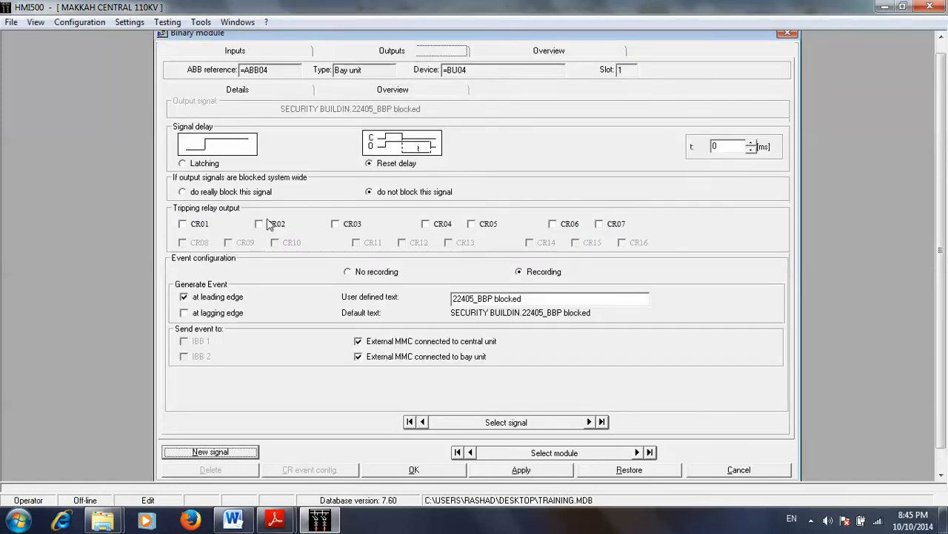
{"action": "left_click", "coordinate": [496, 471]}
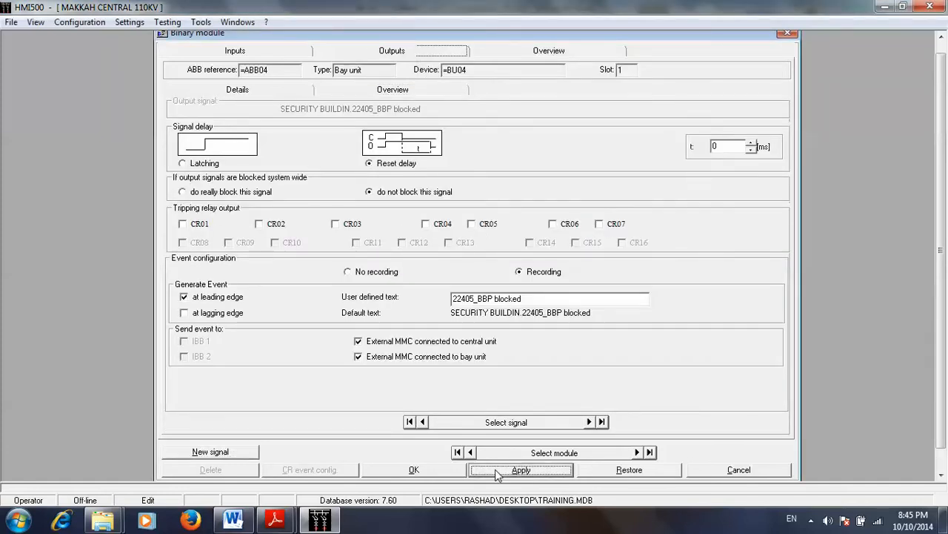
Open the status LED configuration of unit =ABB04 and locate 22405_BBP blocked among the available binary signals without adding it.
{"action": "left_click", "coordinate": [77, 23]}
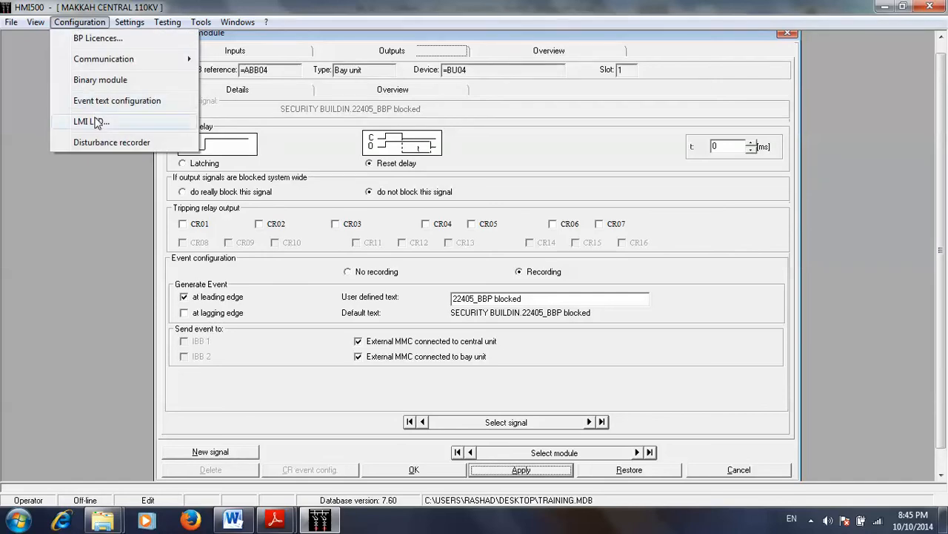
{"action": "left_click", "coordinate": [92, 120]}
{"action": "double_click", "coordinate": [133, 115]}
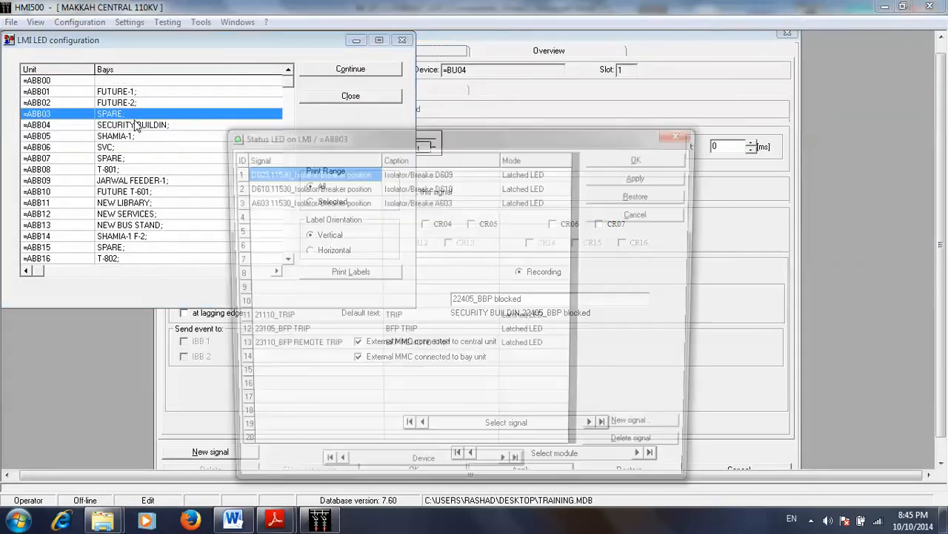
{"action": "left_click", "coordinate": [643, 214]}
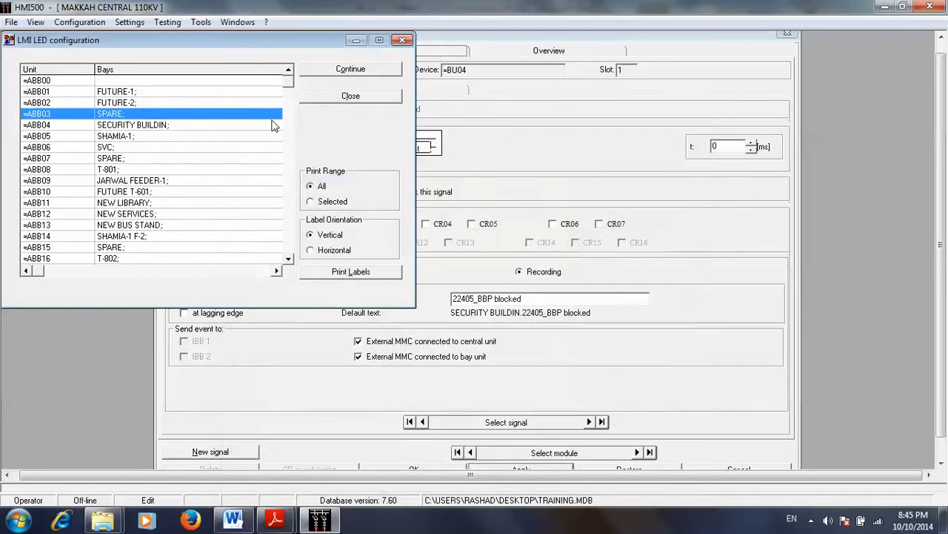
{"action": "double_click", "coordinate": [148, 125]}
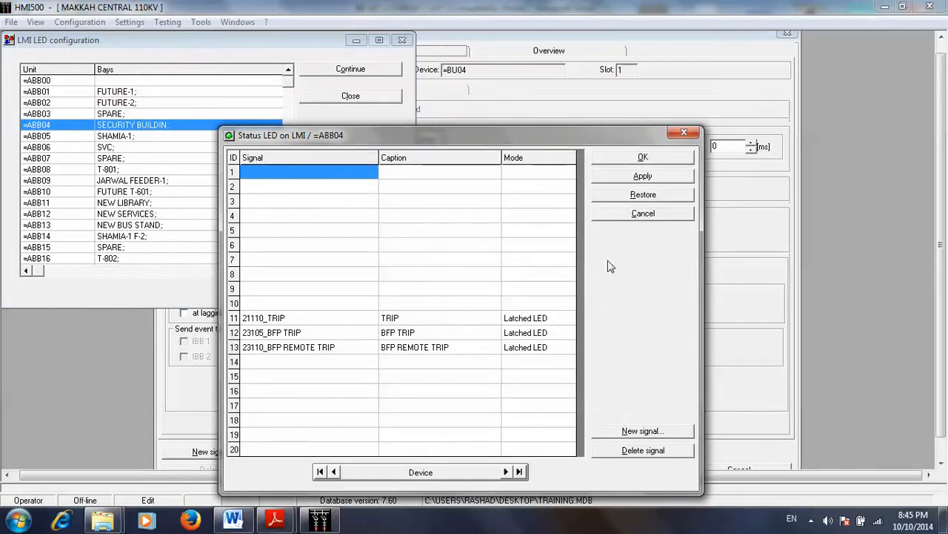
{"action": "left_click", "coordinate": [656, 432]}
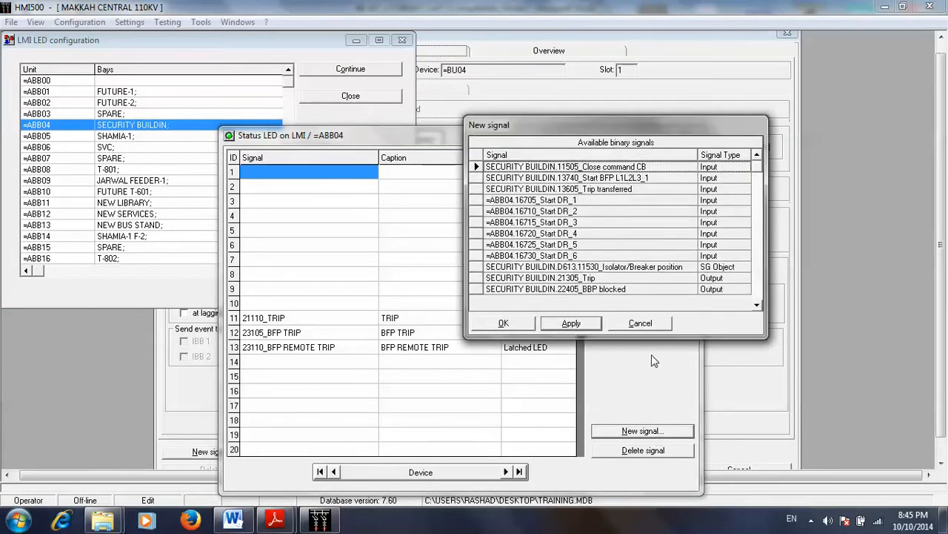
{"action": "left_click", "coordinate": [710, 291]}
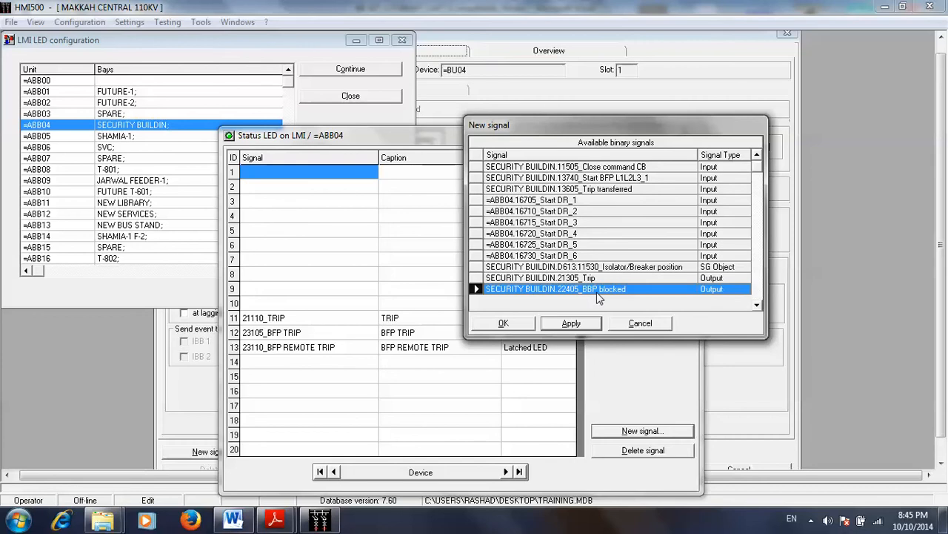
{"action": "left_click", "coordinate": [653, 330]}
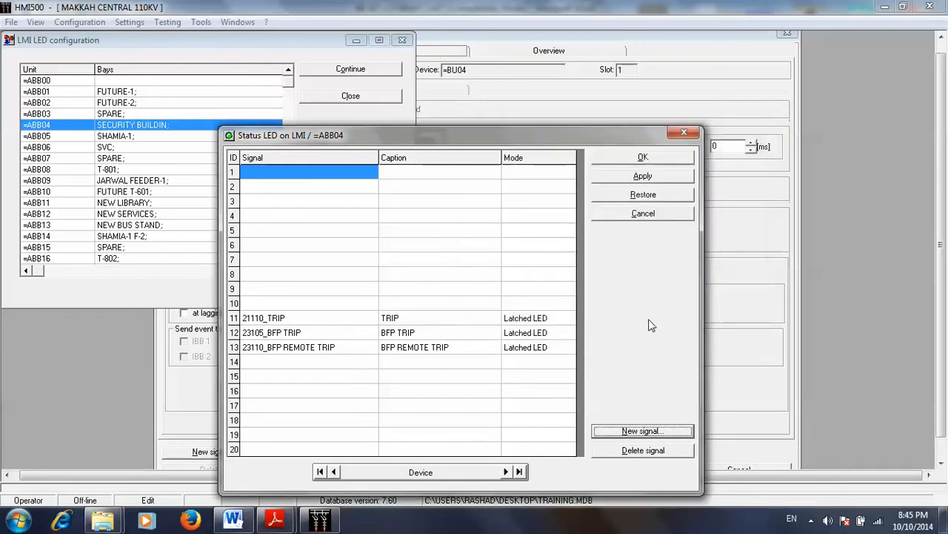
{"action": "left_click", "coordinate": [683, 140]}
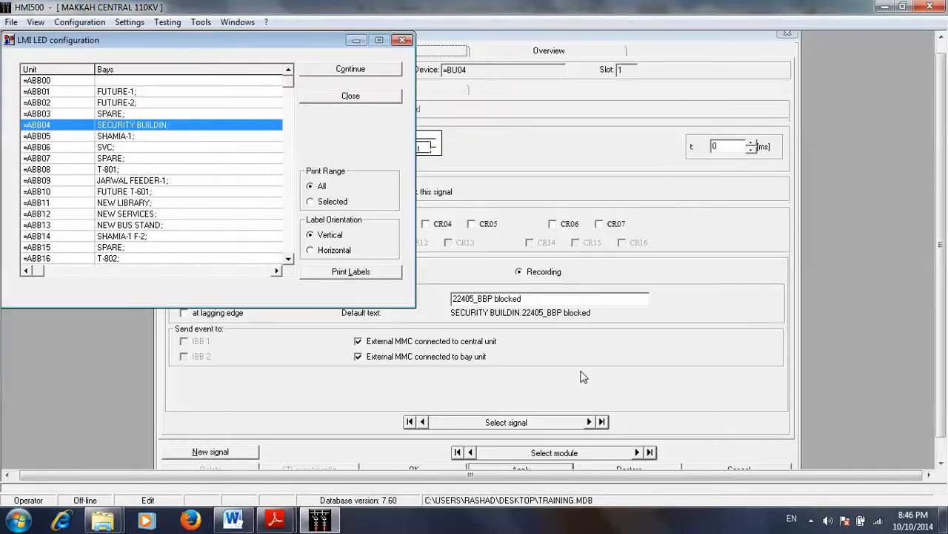
Review the output signal overview of the SECURITY BUILDIN module and delete the 22405_BBP blocked output signal.
{"action": "left_click", "coordinate": [440, 88]}
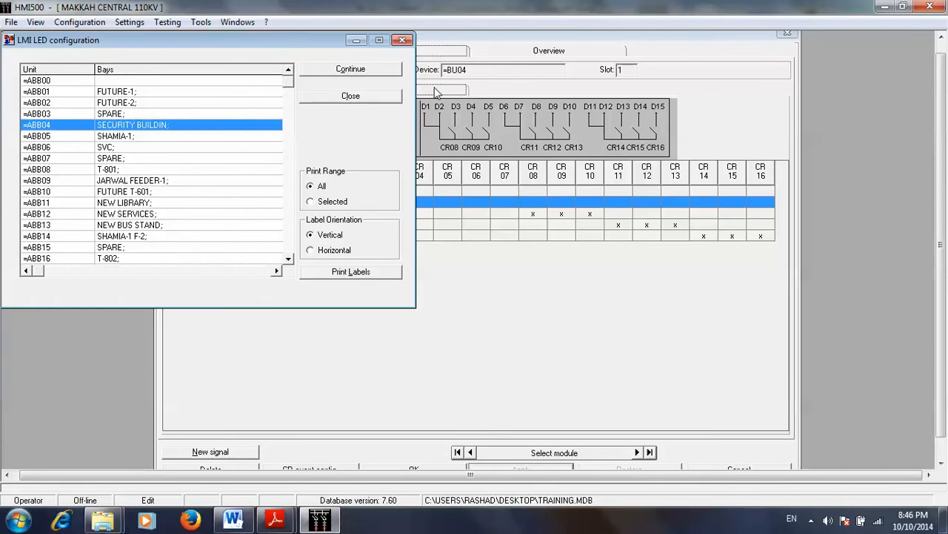
{"action": "left_click", "coordinate": [476, 333]}
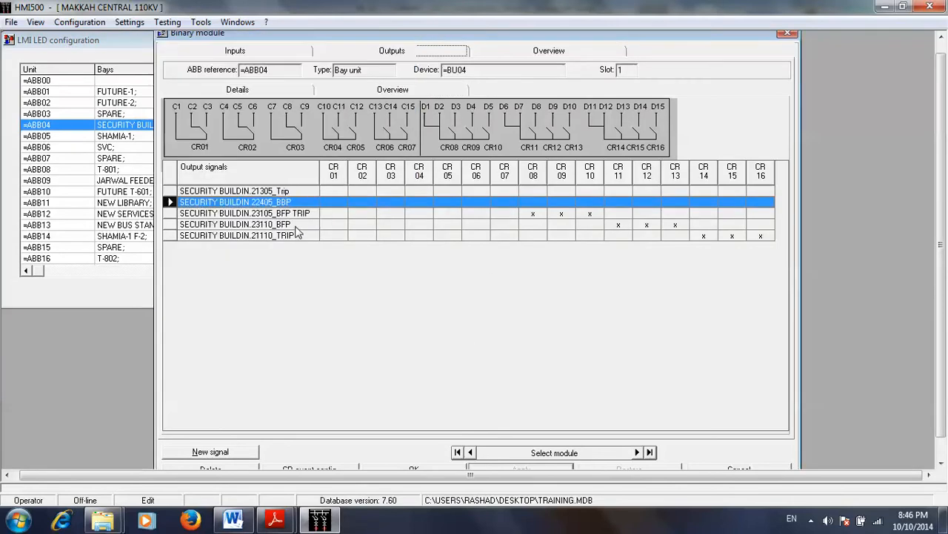
{"action": "double_click", "coordinate": [288, 202]}
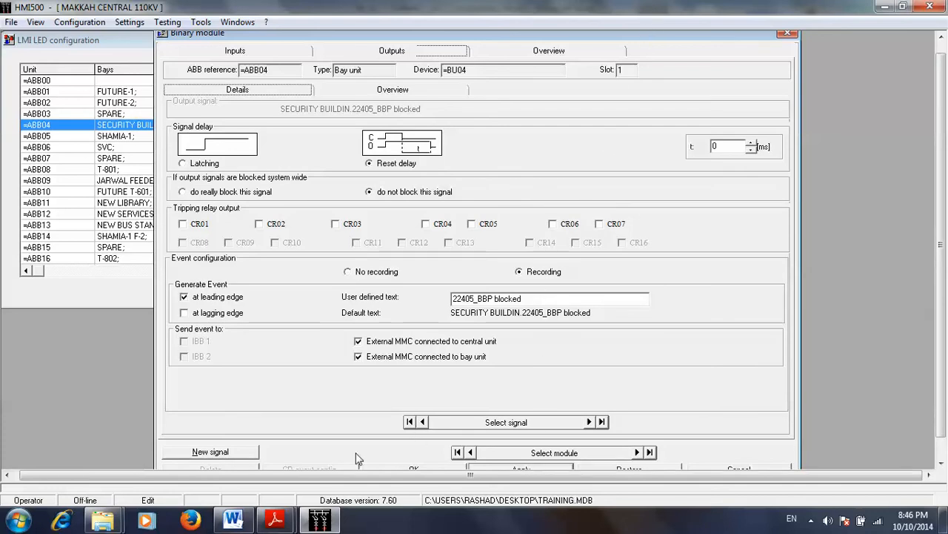
{"action": "left_click", "coordinate": [326, 92]}
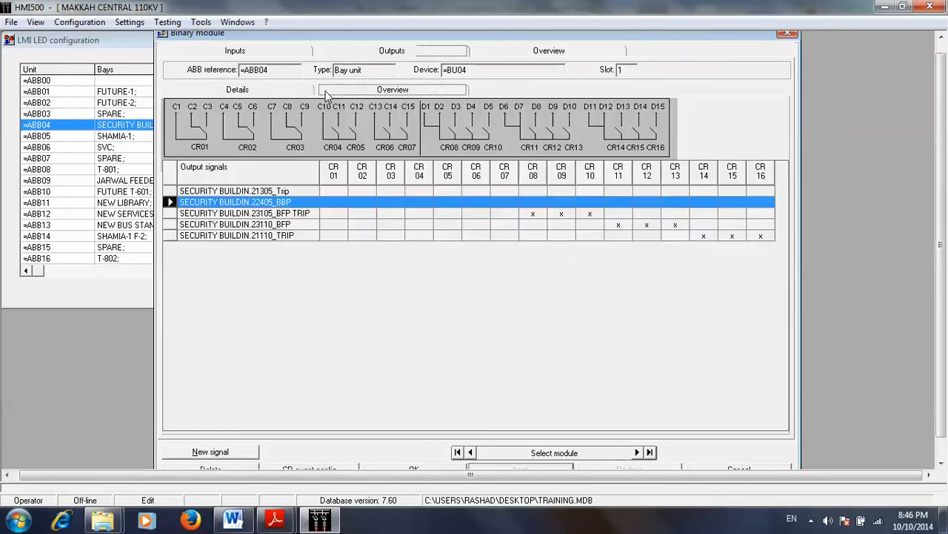
{"action": "left_click", "coordinate": [241, 470]}
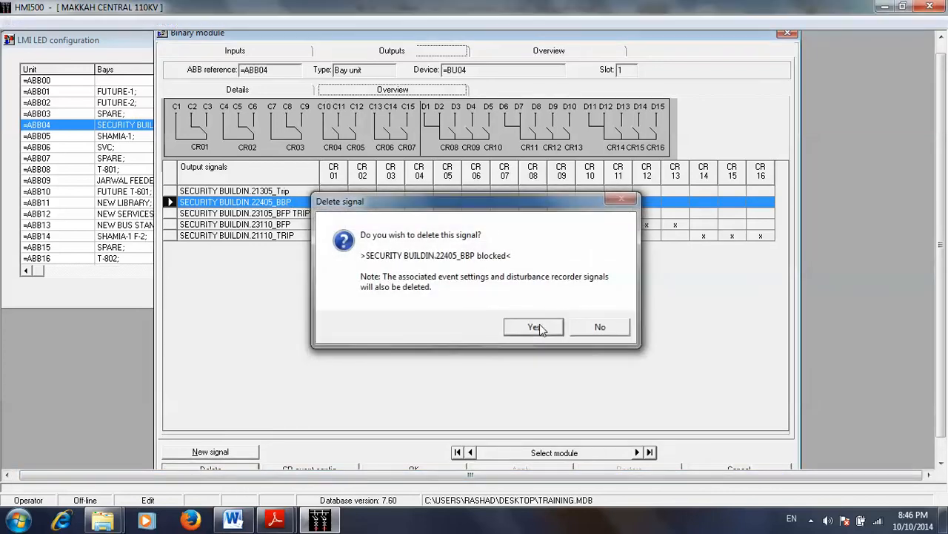
{"action": "left_click", "coordinate": [537, 326]}
Recheck the signals available for a new status LED on unit =ABB04, then dismiss the list without adding any.
{"action": "left_click", "coordinate": [110, 127]}
{"action": "double_click", "coordinate": [110, 126]}
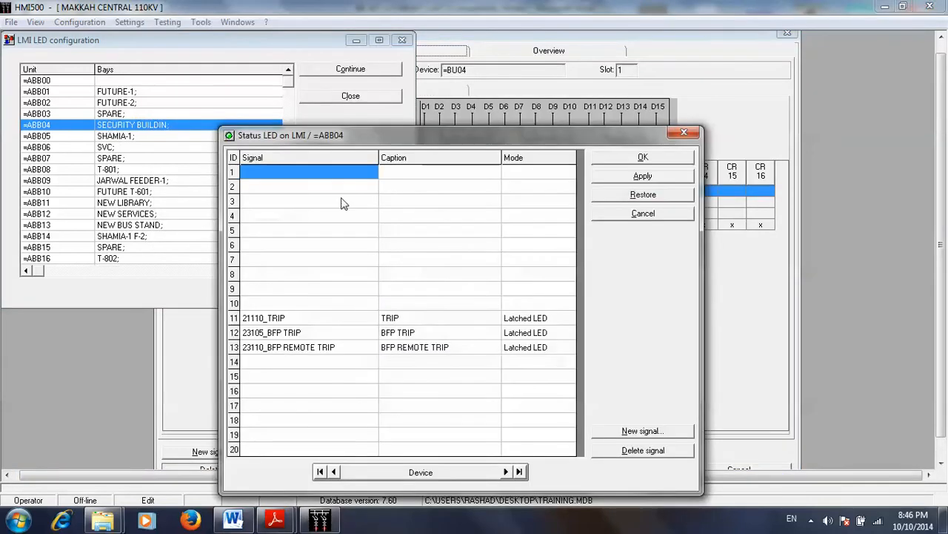
{"action": "left_click", "coordinate": [643, 432]}
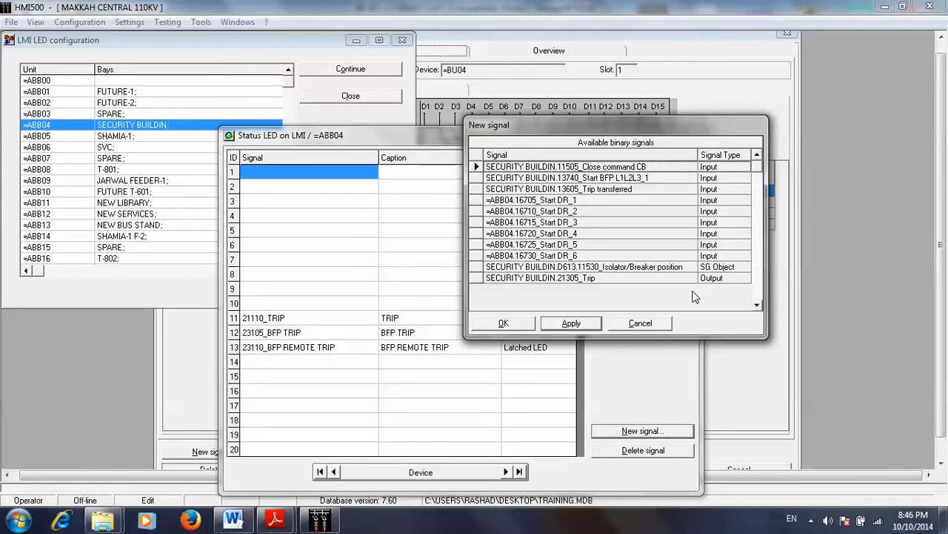
{"action": "left_click", "coordinate": [659, 323]}
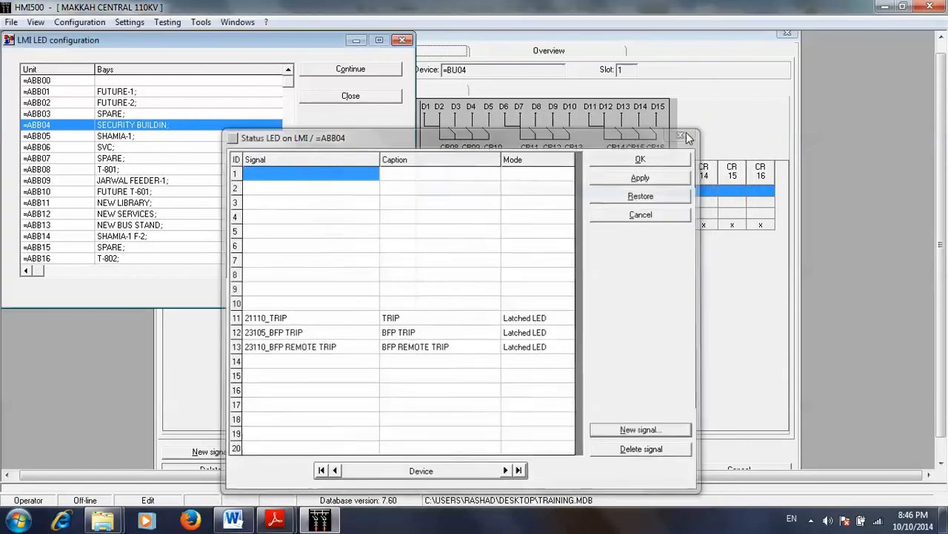
{"action": "left_click", "coordinate": [684, 133]}
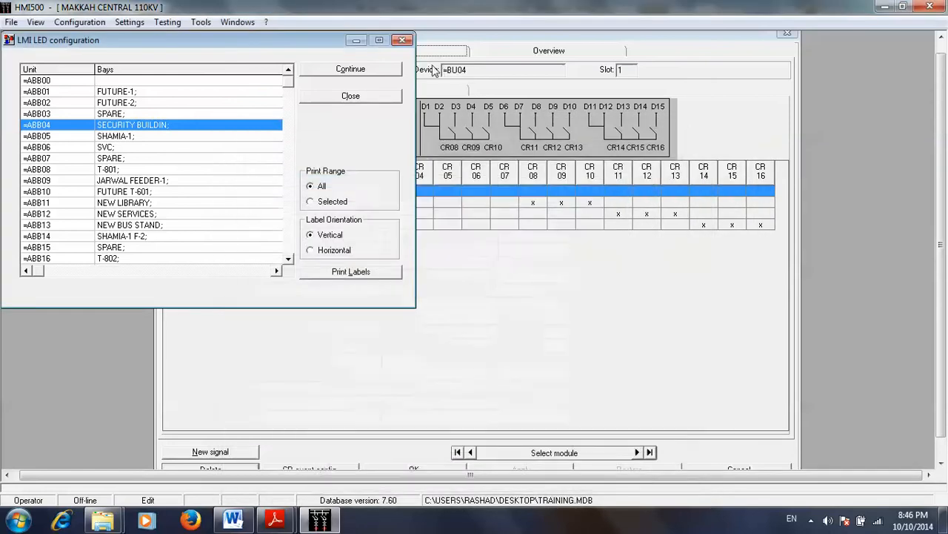
Close the LMI LED configuration, show the overview of all binary modules and close the binary module window.
{"action": "left_click", "coordinate": [403, 41]}
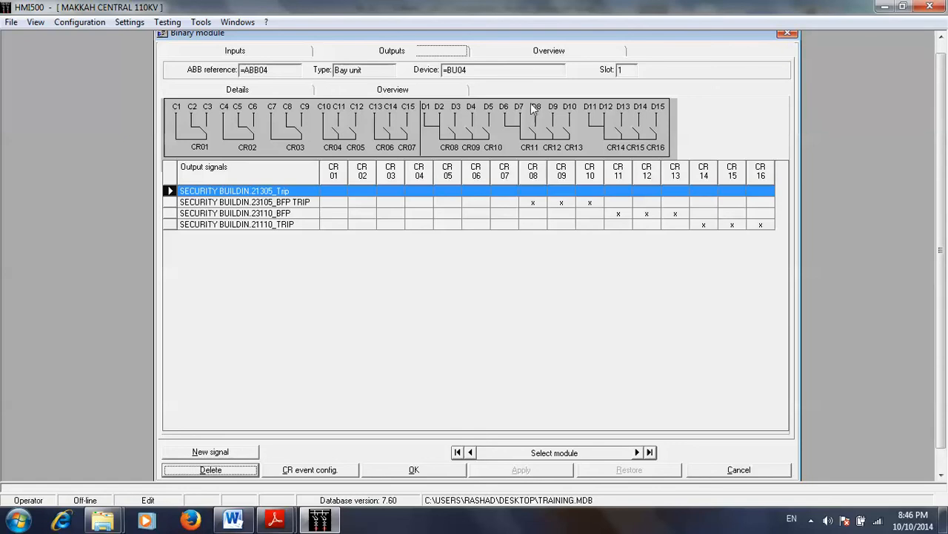
{"action": "left_click", "coordinate": [492, 54]}
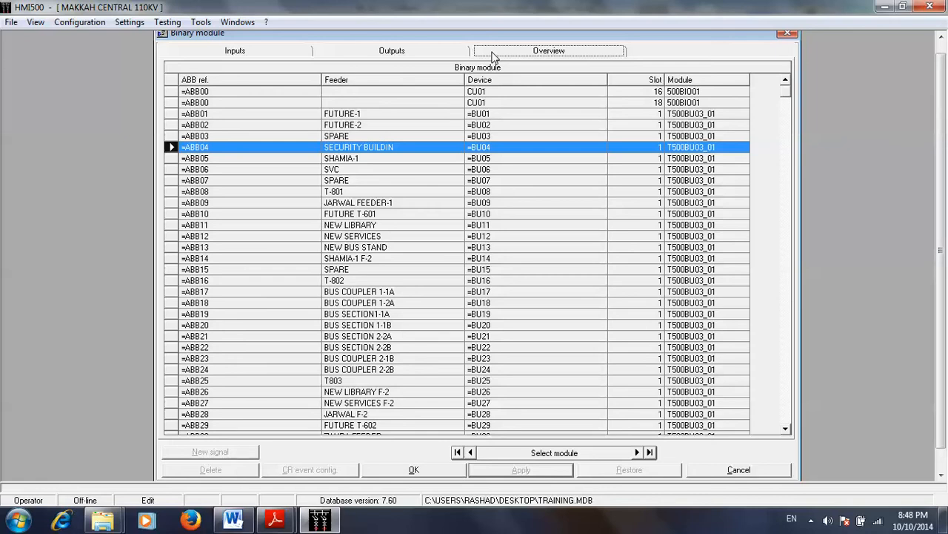
{"action": "left_click", "coordinate": [786, 35]}
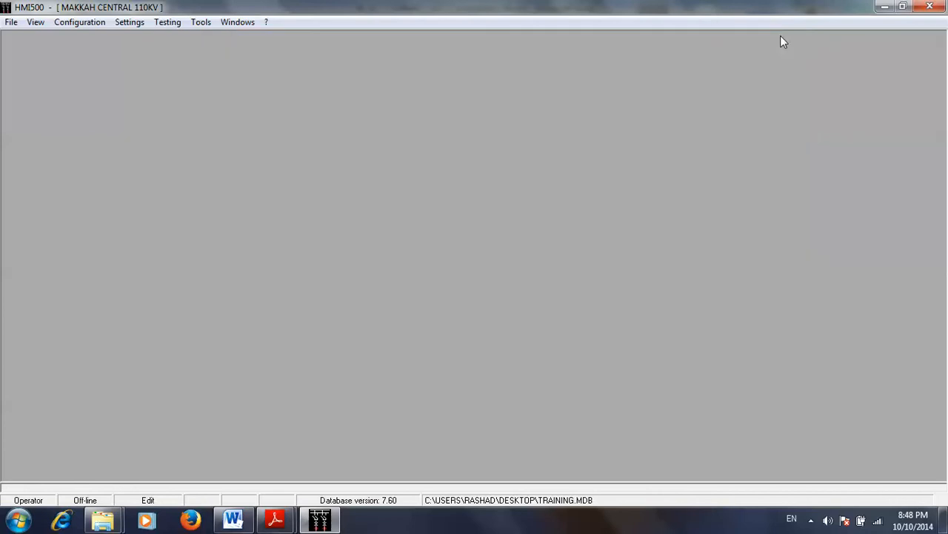
Switch to the BB SET-1 FORMAT LAST document in Word and review the panel data, CT ratio and secondary injected currents on page 1.
{"action": "left_click", "coordinate": [232, 520]}
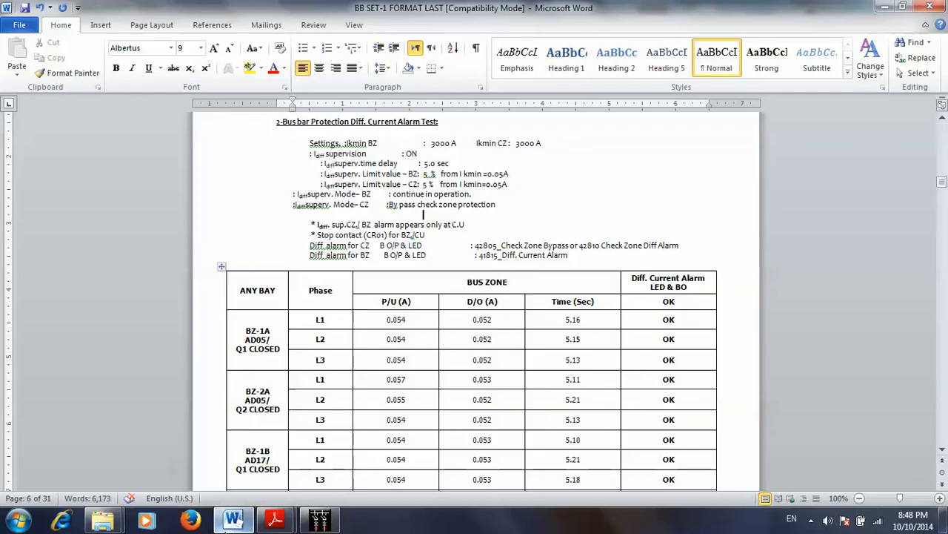
{"action": "left_click_drag", "start_coordinate": [936, 188], "coordinate": [943, 135]}
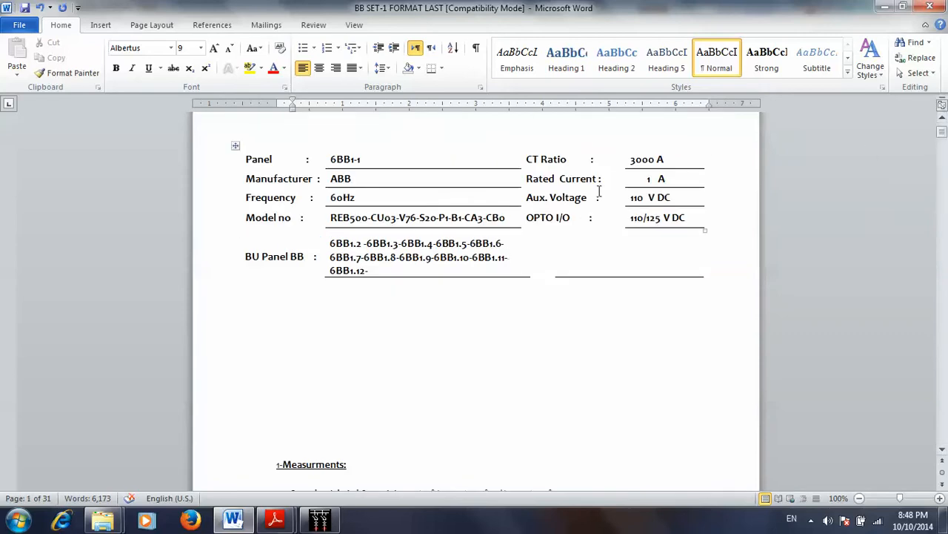
{"action": "left_click", "coordinate": [654, 159]}
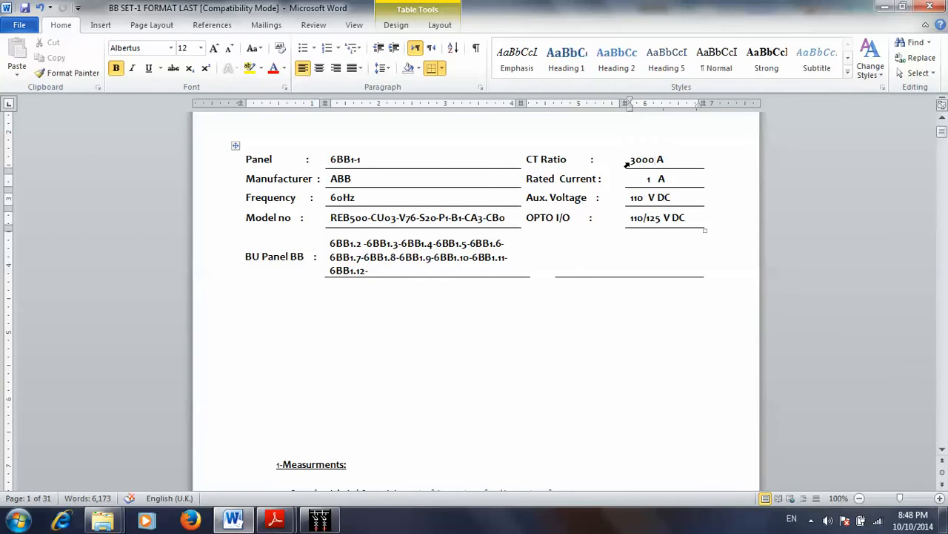
{"action": "left_click_drag", "start_coordinate": [944, 131], "coordinate": [943, 134]}
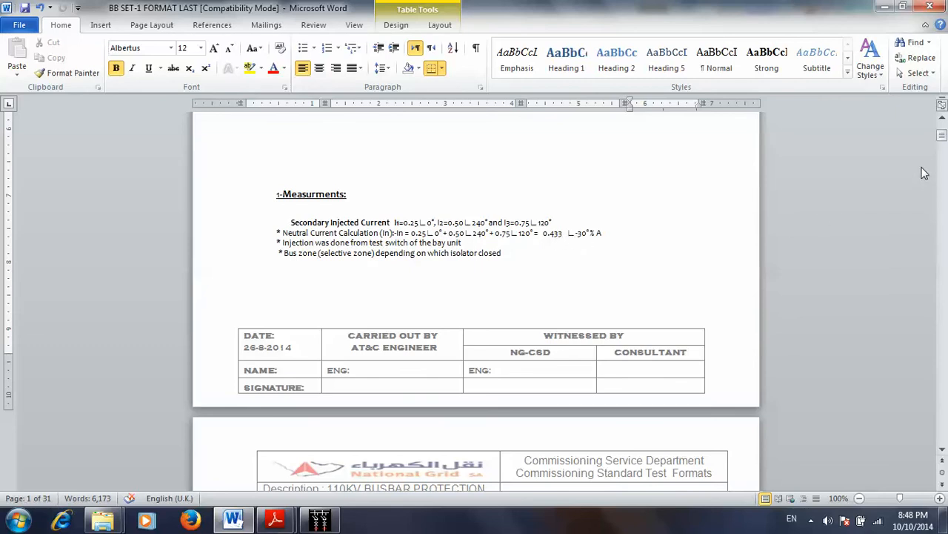
Examine the Measurements Of Bays at BUS1A and BUS2A table, highlighting bay AD01.
{"action": "left_click_drag", "start_coordinate": [943, 135], "coordinate": [942, 142]}
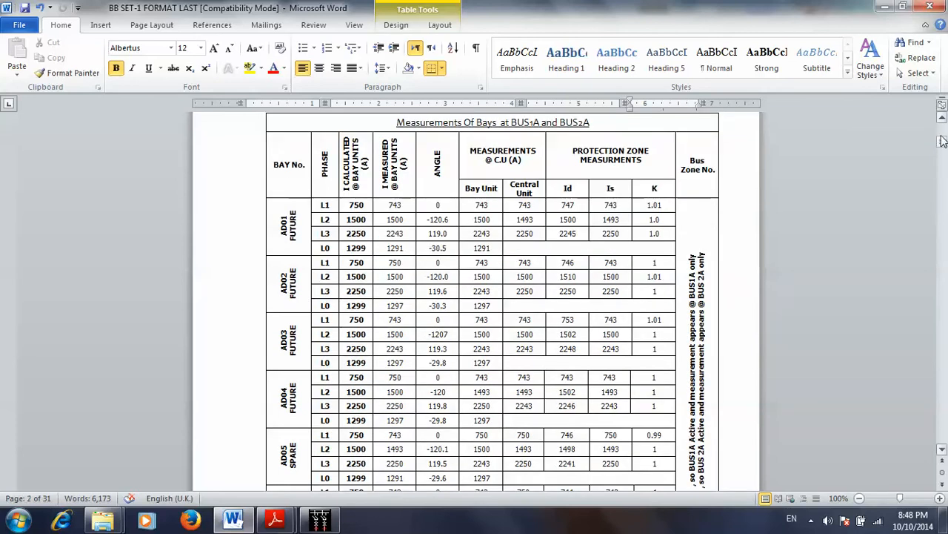
{"action": "scroll", "coordinate": [943, 128], "scroll_direction": "up", "scroll_amount": 3}
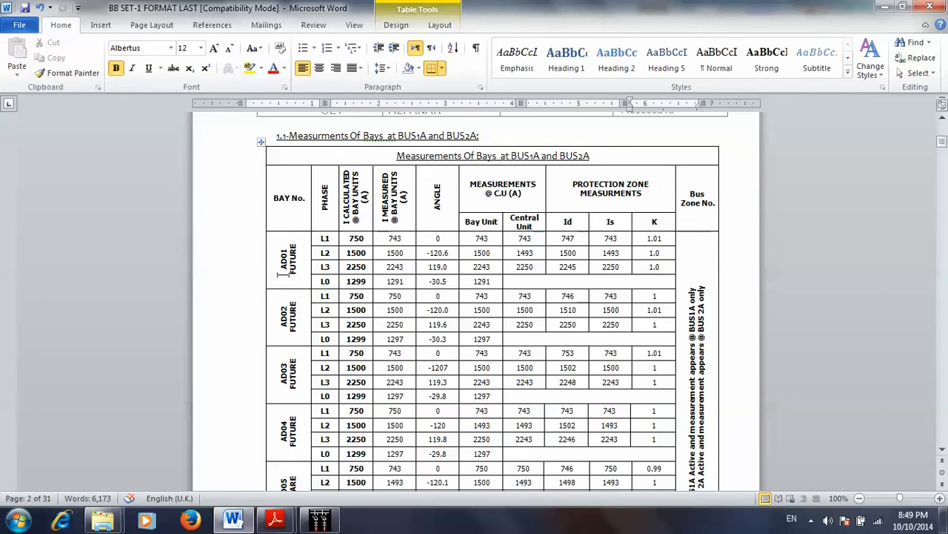
{"action": "left_click_drag", "start_coordinate": [282, 273], "coordinate": [284, 246]}
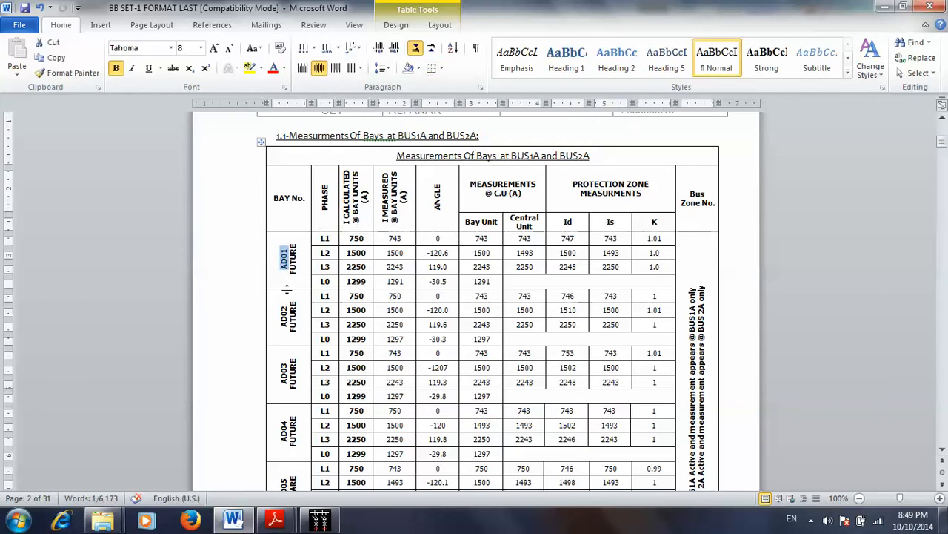
{"action": "scroll", "coordinate": [943, 454], "scroll_direction": "down", "scroll_amount": 2}
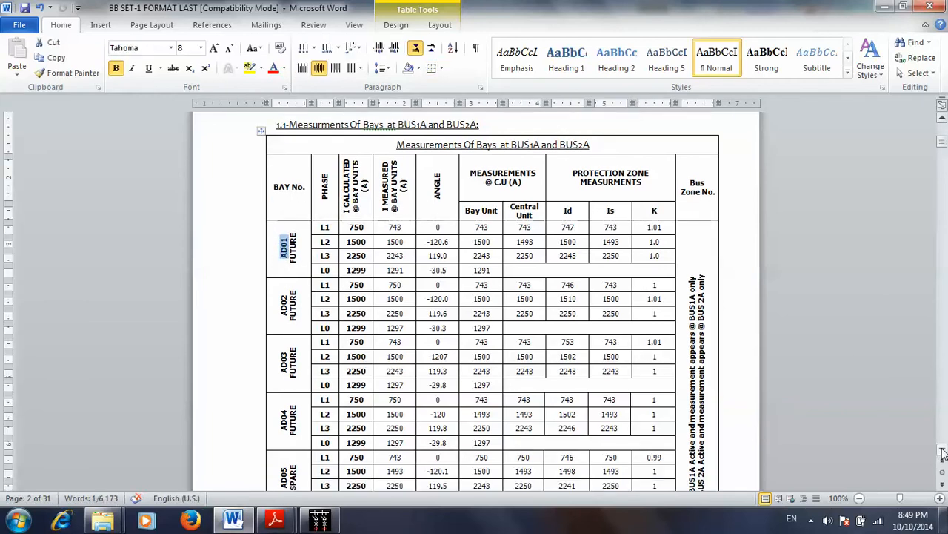
{"action": "scroll", "coordinate": [942, 454], "scroll_direction": "down", "scroll_amount": 3}
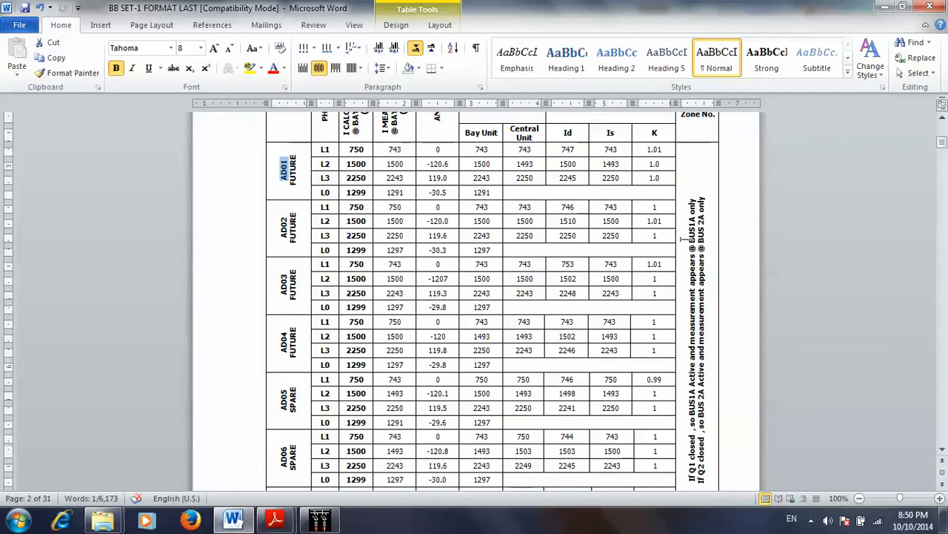
Highlight the BUS1A, Q2 and BUS 2A references in the isolator notes of the Bus Zone No. column.
{"action": "left_click_drag", "start_coordinate": [695, 250], "coordinate": [694, 215]}
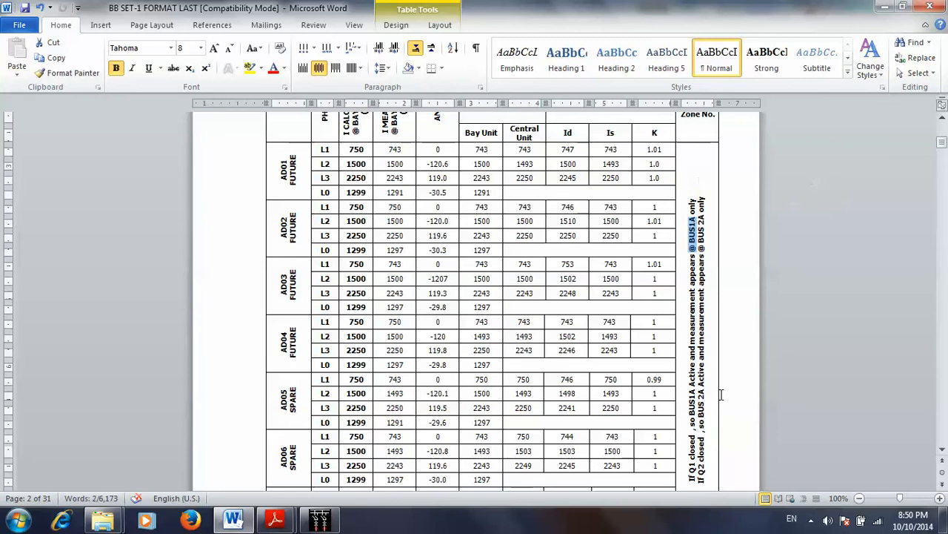
{"action": "double_click", "coordinate": [701, 470]}
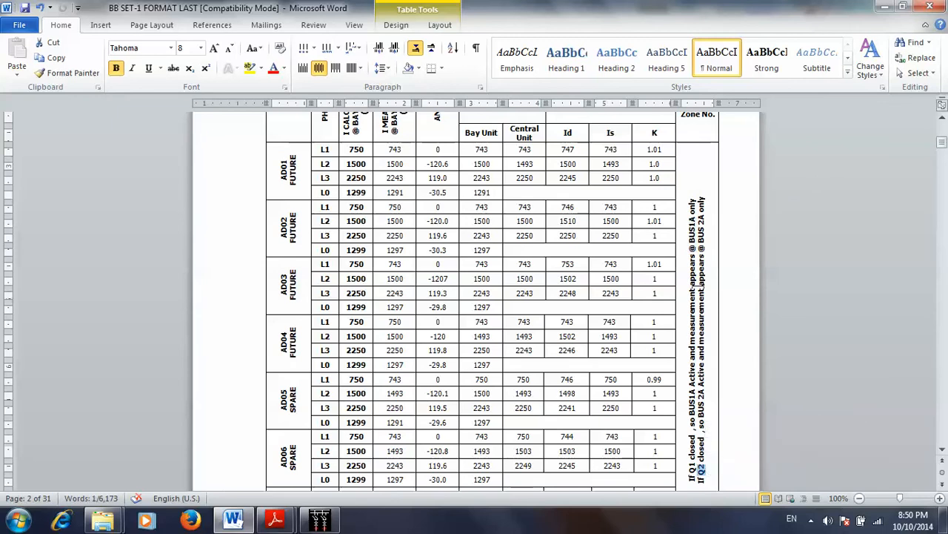
{"action": "left_click_drag", "start_coordinate": [701, 250], "coordinate": [706, 211]}
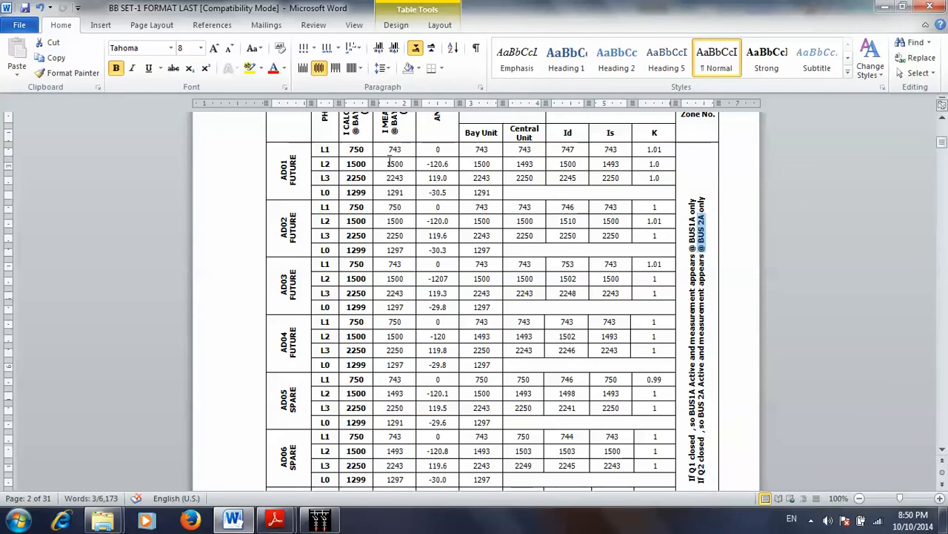
Review bay AD01's calculated currents and highlight its measured bay unit currents and angles for phases L1 to L0.
{"action": "scroll", "coordinate": [363, 182], "scroll_direction": "up", "scroll_amount": 1}
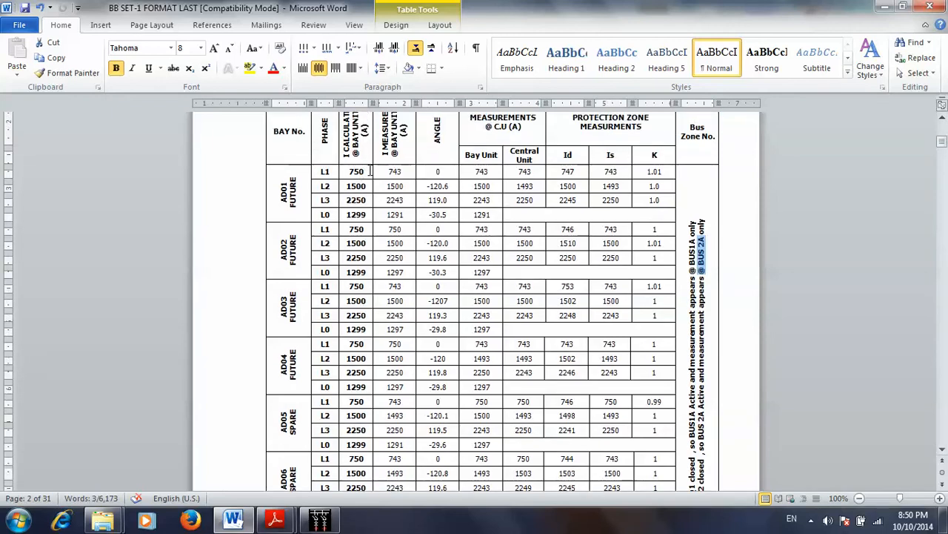
{"action": "left_click", "coordinate": [362, 215]}
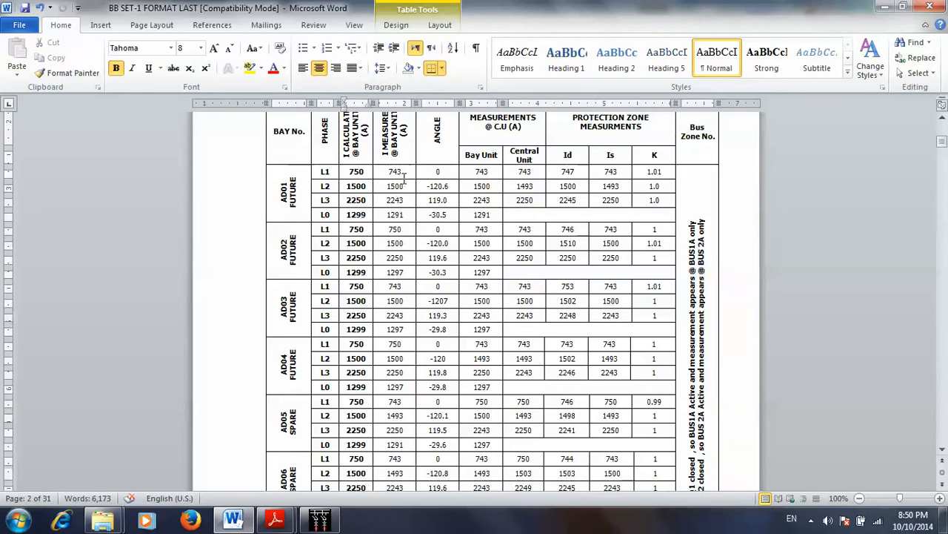
{"action": "left_click_drag", "start_coordinate": [405, 172], "coordinate": [426, 213]}
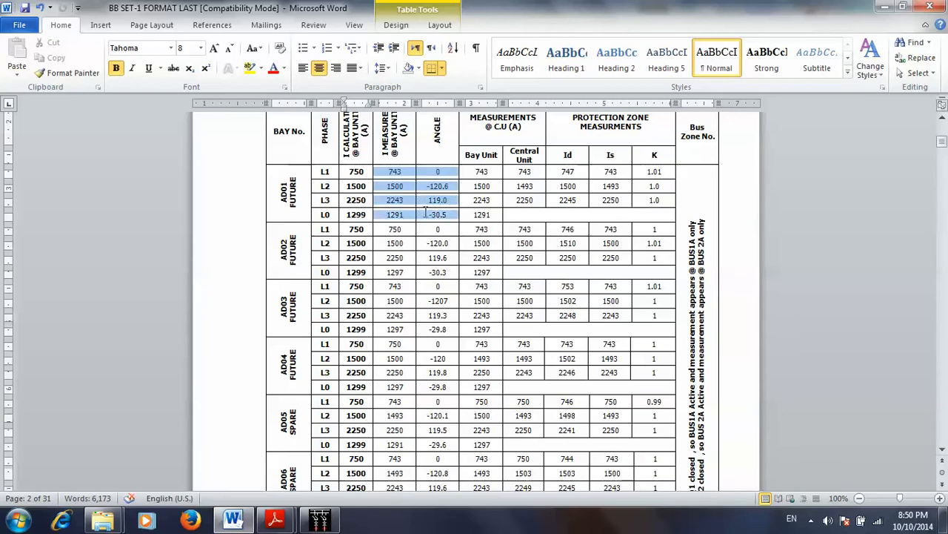
Switch to HMI500 and display its measurement viewing commands, including analogue input measurements.
{"action": "left_click", "coordinate": [405, 201]}
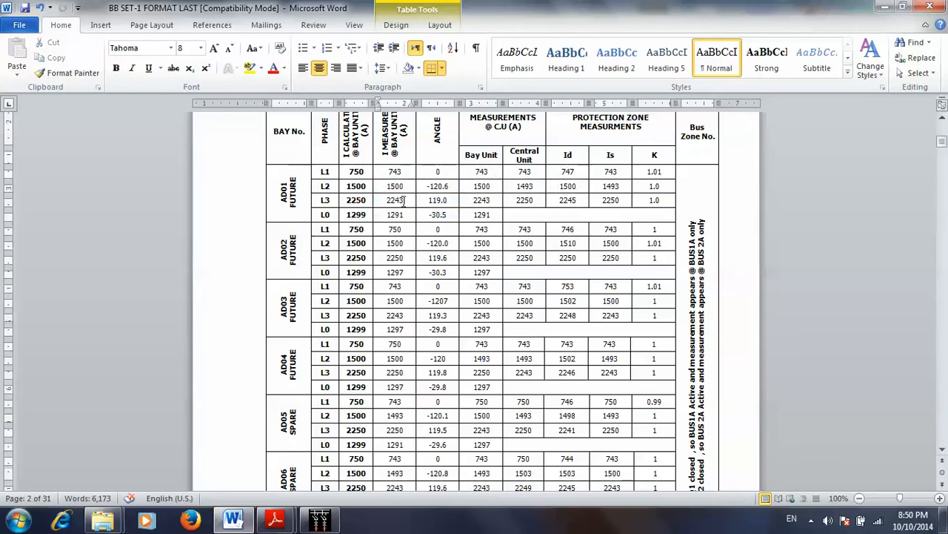
{"action": "left_click", "coordinate": [320, 519]}
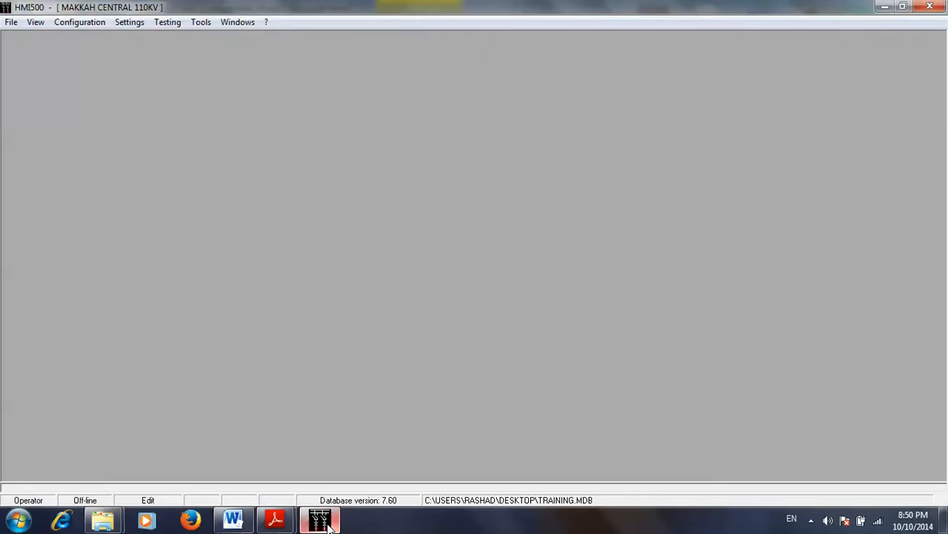
{"action": "left_click", "coordinate": [35, 23]}
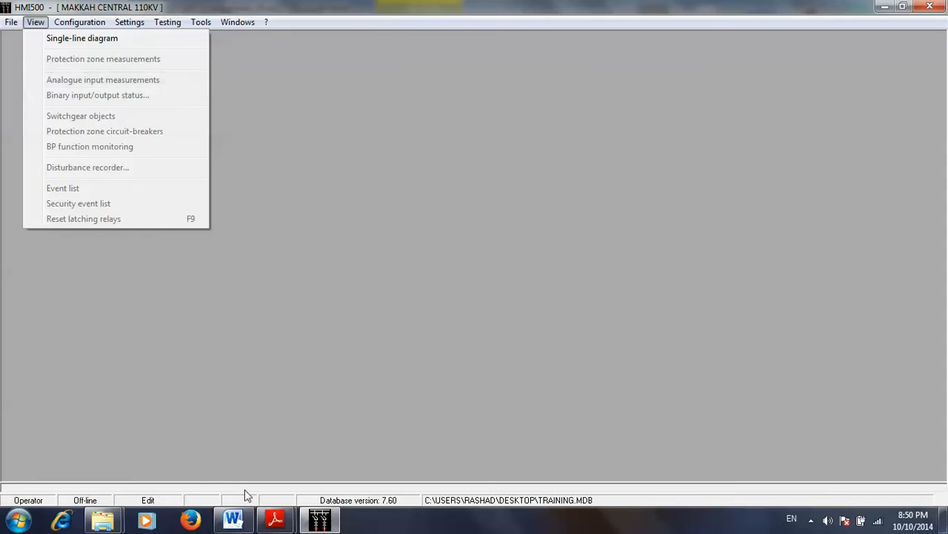
Return to the BB SET-1 FORMAT LAST report in Word and highlight bay AD01's central unit readings in the Bay Unit column for L1 to L0.
{"action": "left_click", "coordinate": [232, 519]}
{"action": "left_click_drag", "start_coordinate": [496, 176], "coordinate": [498, 214]}
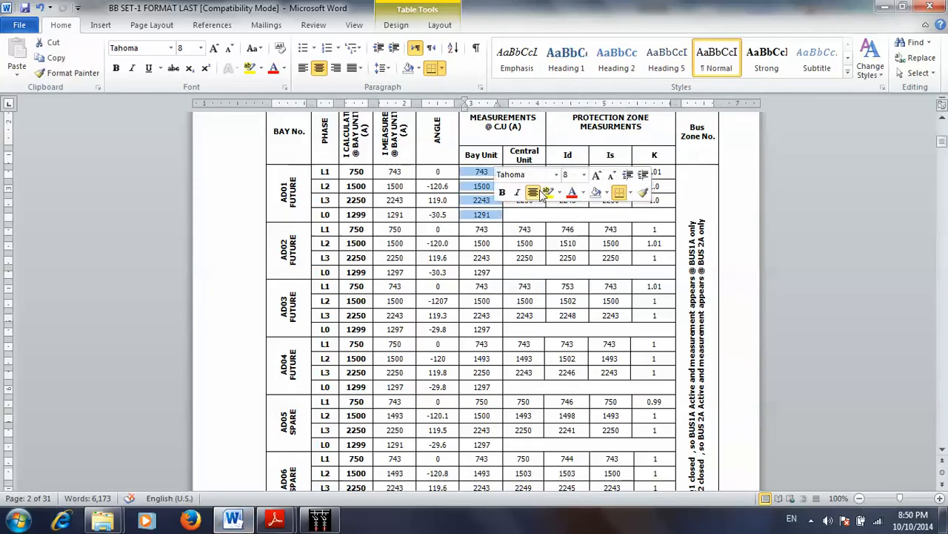
{"action": "left_click", "coordinate": [606, 126]}
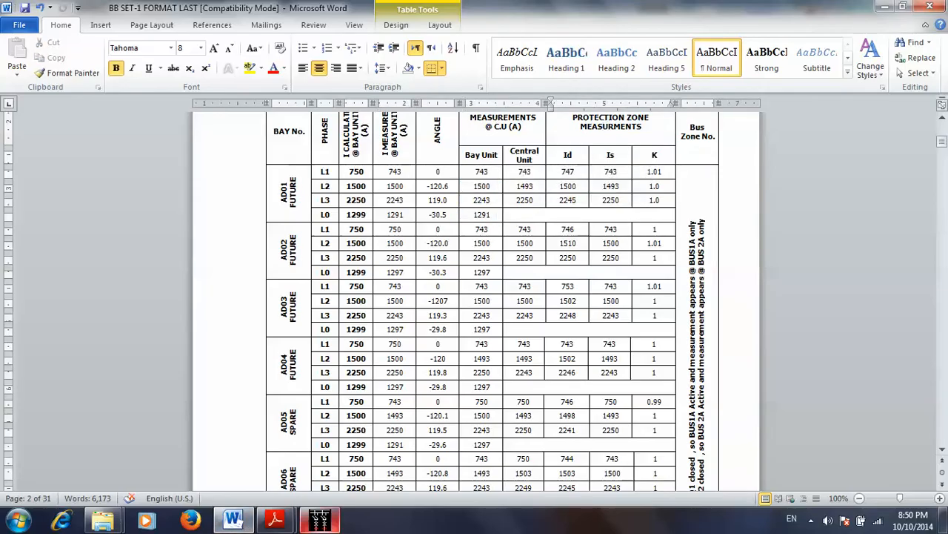
Compare HMI500's protection zone and analogue input measurement commands with the bay measurements table in the Word report.
{"action": "left_click", "coordinate": [319, 518]}
{"action": "left_click", "coordinate": [38, 25]}
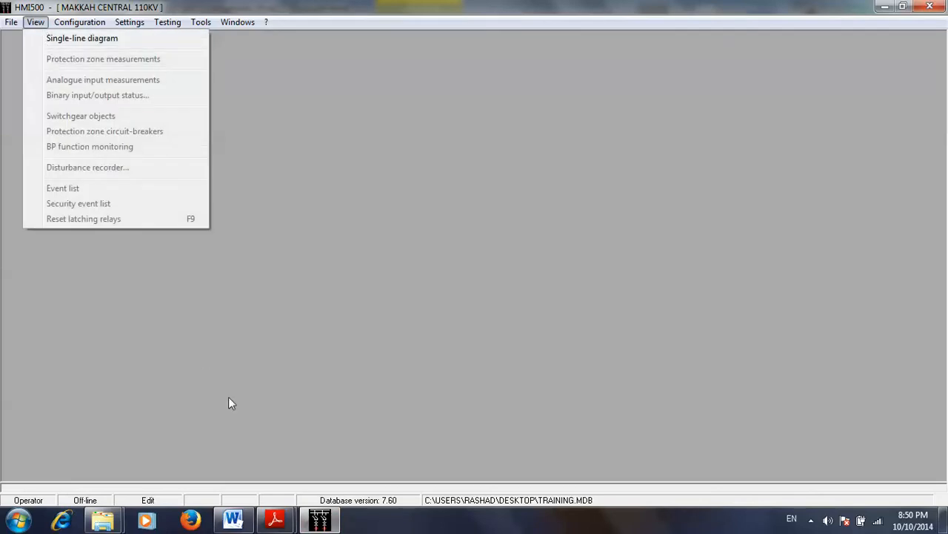
{"action": "left_click", "coordinate": [233, 518]}
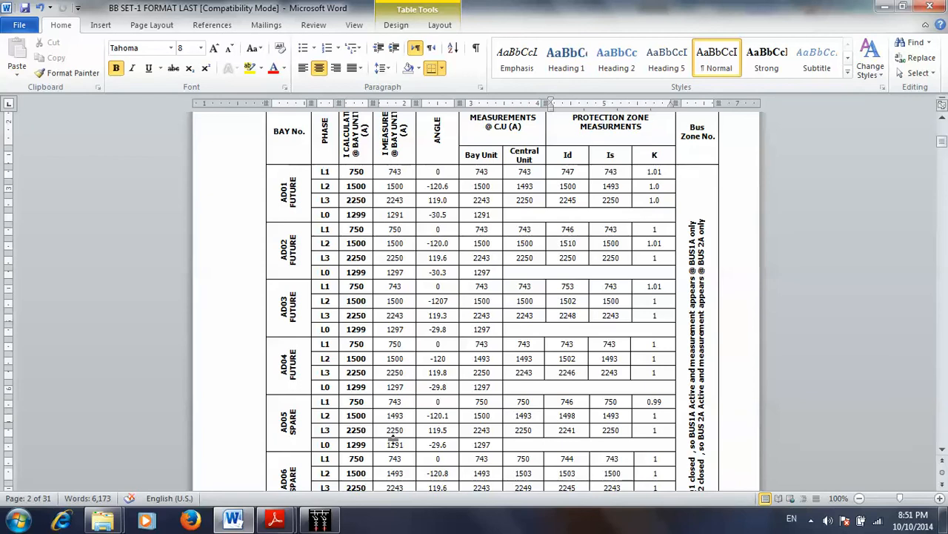
{"action": "left_click", "coordinate": [319, 519]}
{"action": "left_click", "coordinate": [35, 21]}
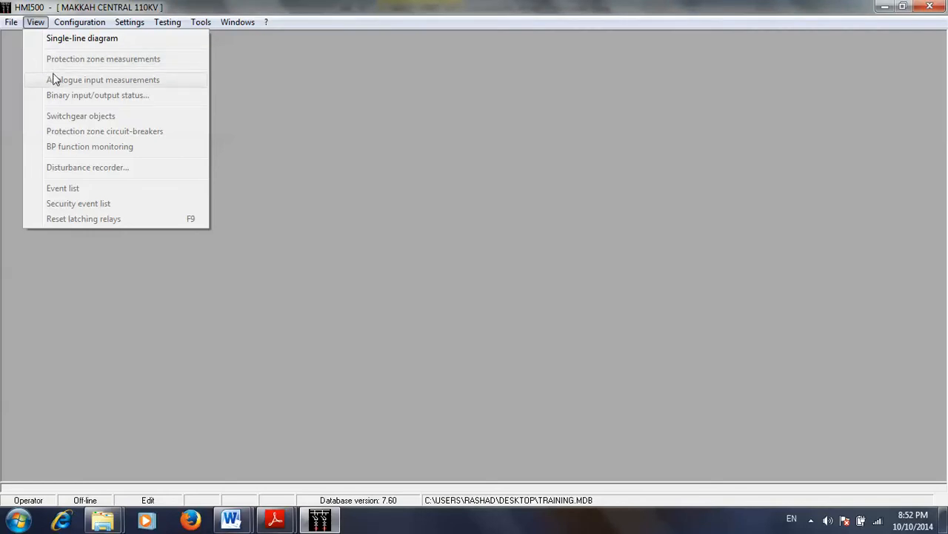
Switch between the BB1 SET-2 STABILITY PRINT OUT document and HMI500 to relate the BU-C02-1 and BU-C05-1 current windows to the measurement commands.
{"action": "left_click", "coordinate": [231, 518]}
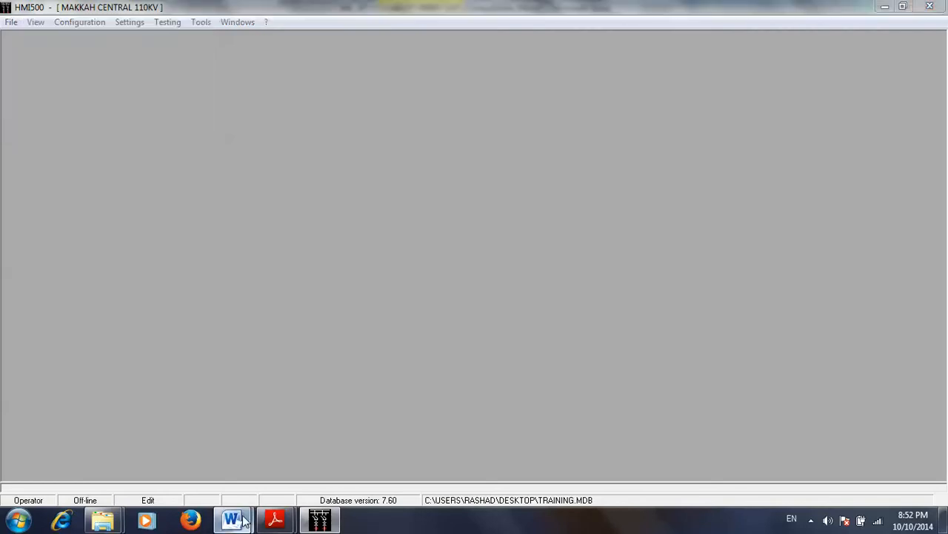
{"action": "left_click", "coordinate": [309, 430]}
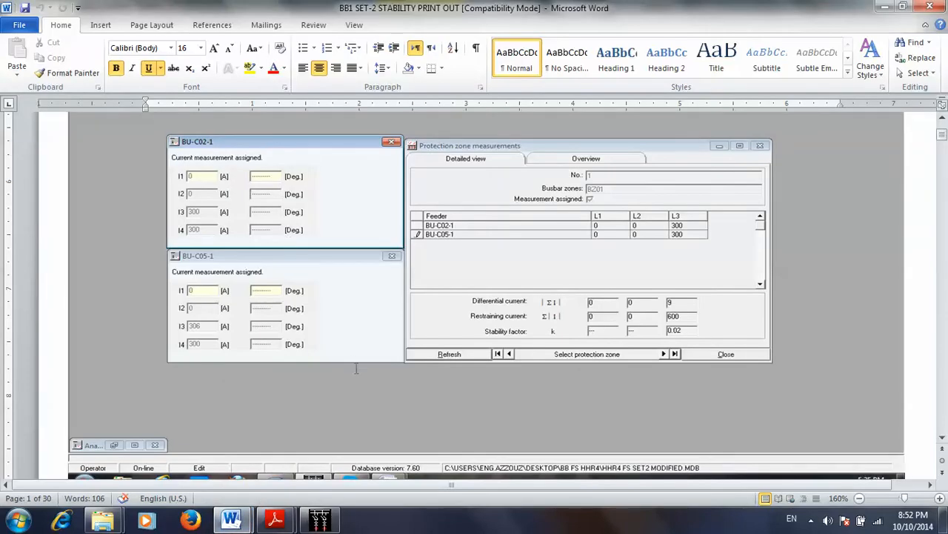
{"action": "left_click", "coordinate": [319, 518]}
{"action": "left_click", "coordinate": [35, 22]}
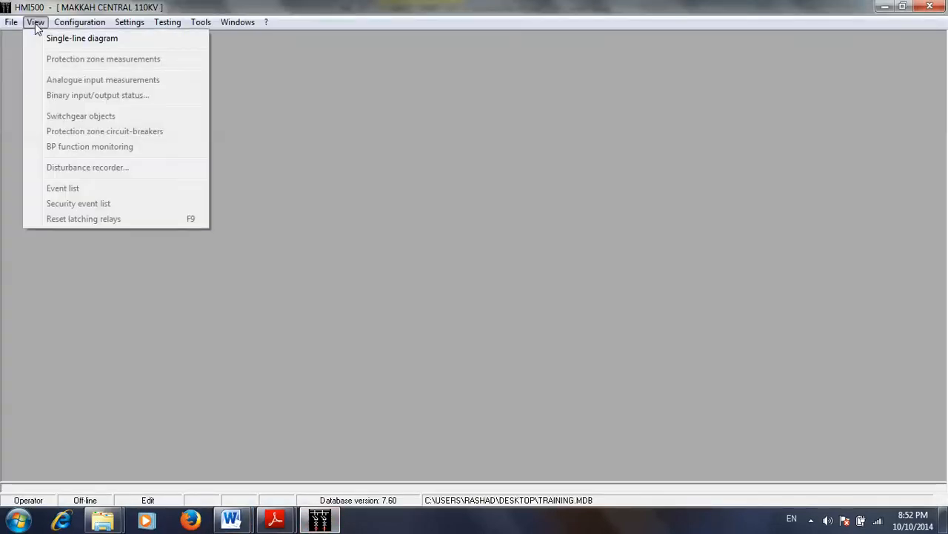
{"action": "left_click", "coordinate": [247, 522]}
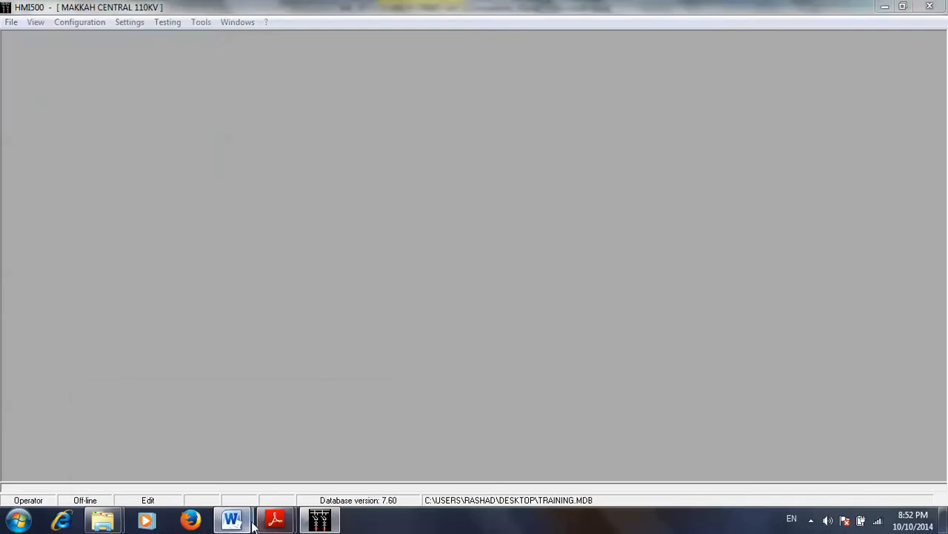
{"action": "left_click", "coordinate": [309, 440]}
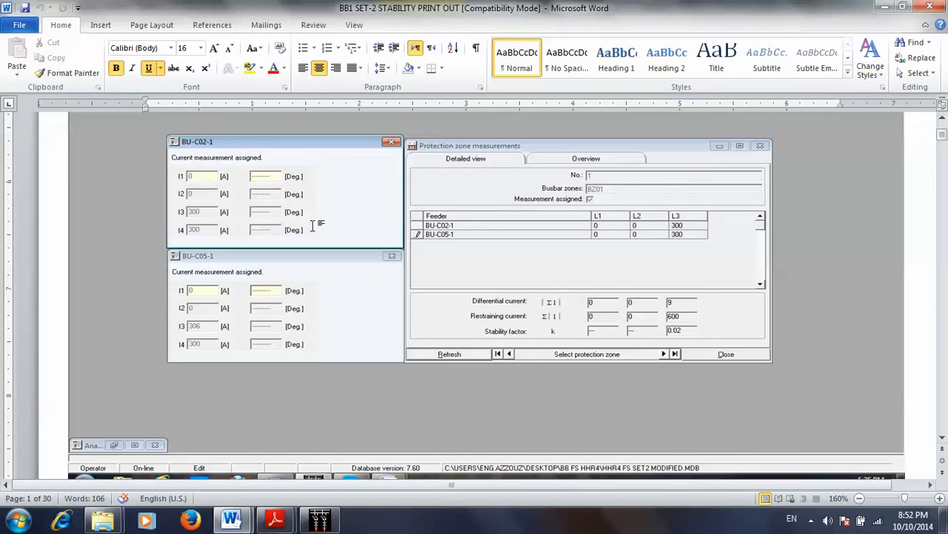
Locate the protection zone measurements command in HMI500, and examine the matching window with its feeder currents in the BB1 SET-2 STABILITY PRINT OUT document.
{"action": "left_click", "coordinate": [323, 522]}
{"action": "left_click", "coordinate": [43, 25]}
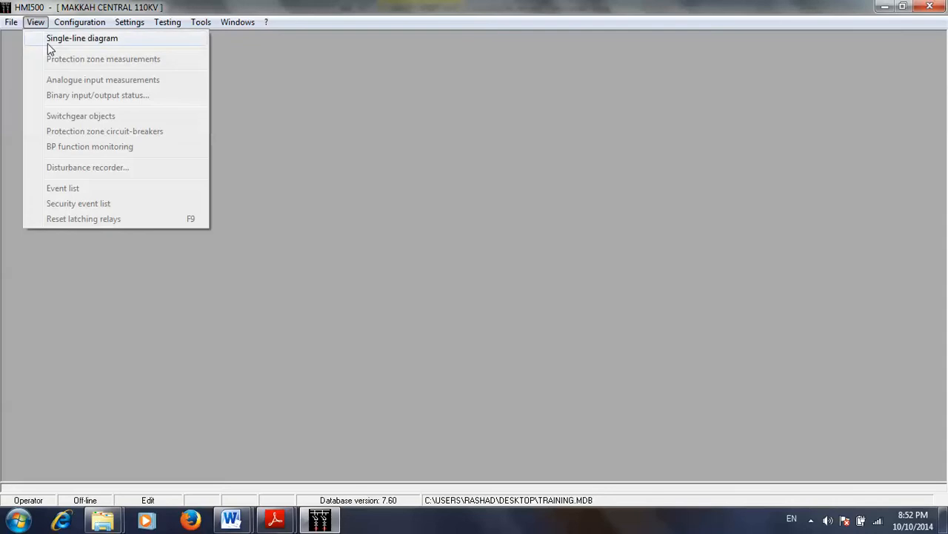
{"action": "left_click", "coordinate": [248, 521]}
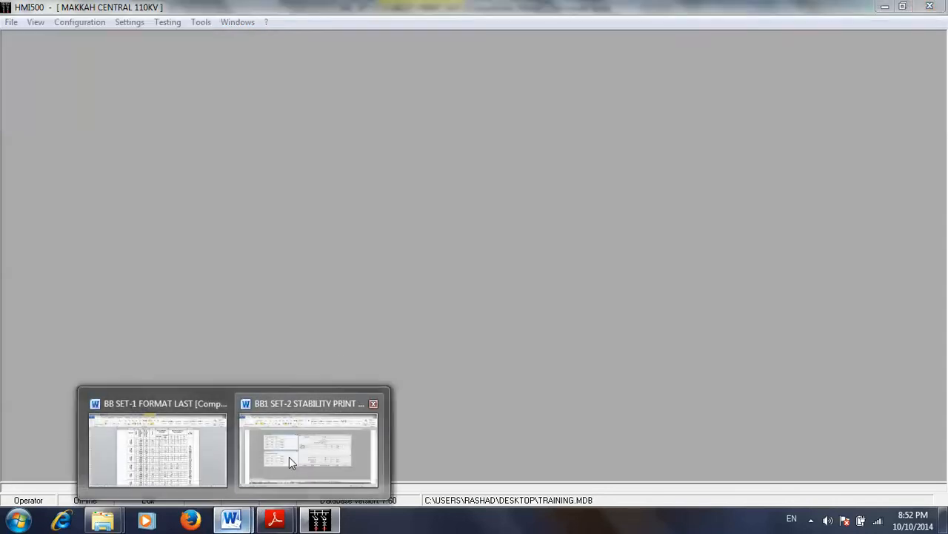
{"action": "left_click", "coordinate": [309, 441]}
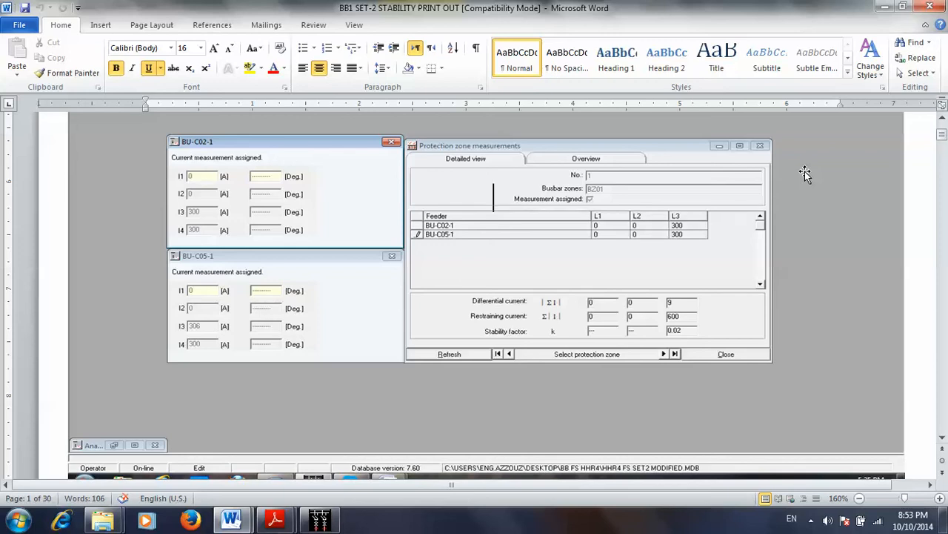
{"action": "left_click", "coordinate": [463, 228]}
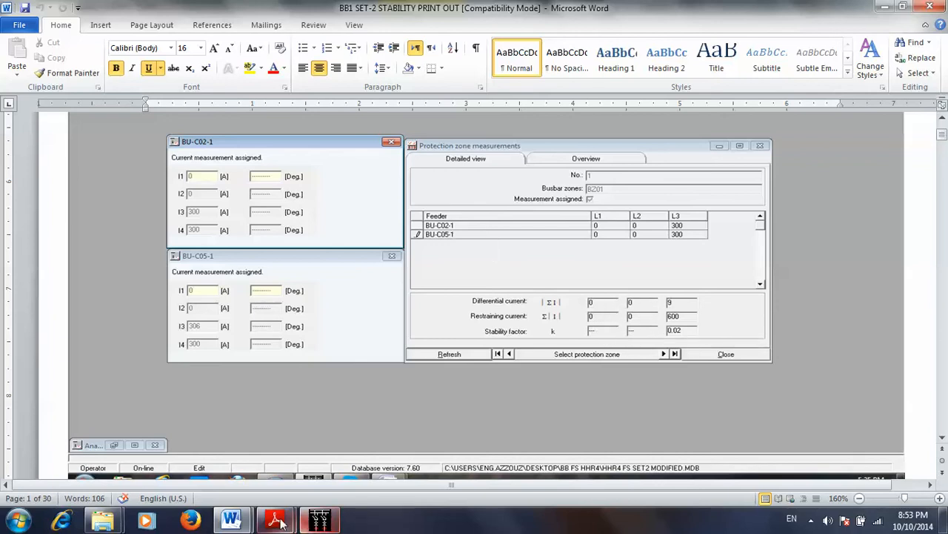
Return to BB SET-1 FORMAT LAST, review bay AD01's protection zone measurements, and highlight the phase L1 Id, Is and K values.
{"action": "mouse_move", "coordinate": [246, 522]}
{"action": "left_click", "coordinate": [158, 448]}
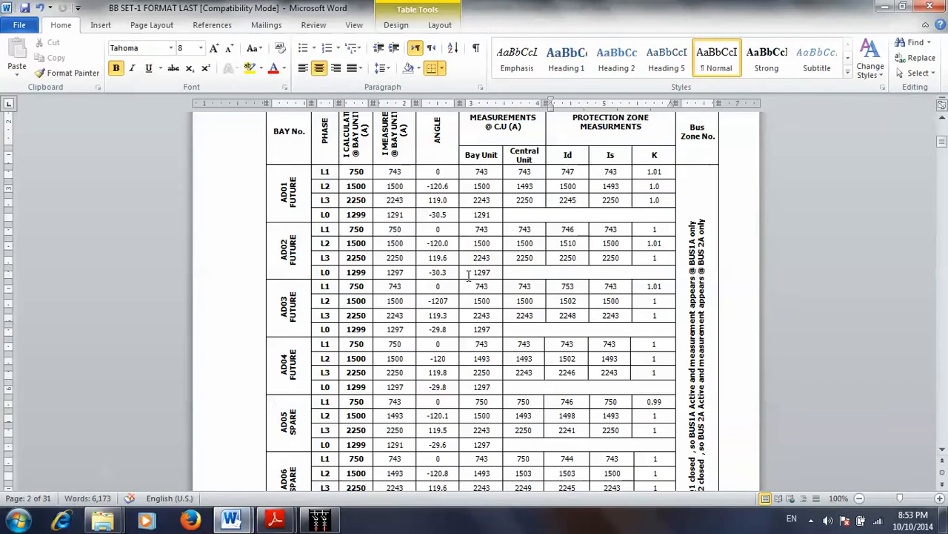
{"action": "left_click", "coordinate": [566, 172]}
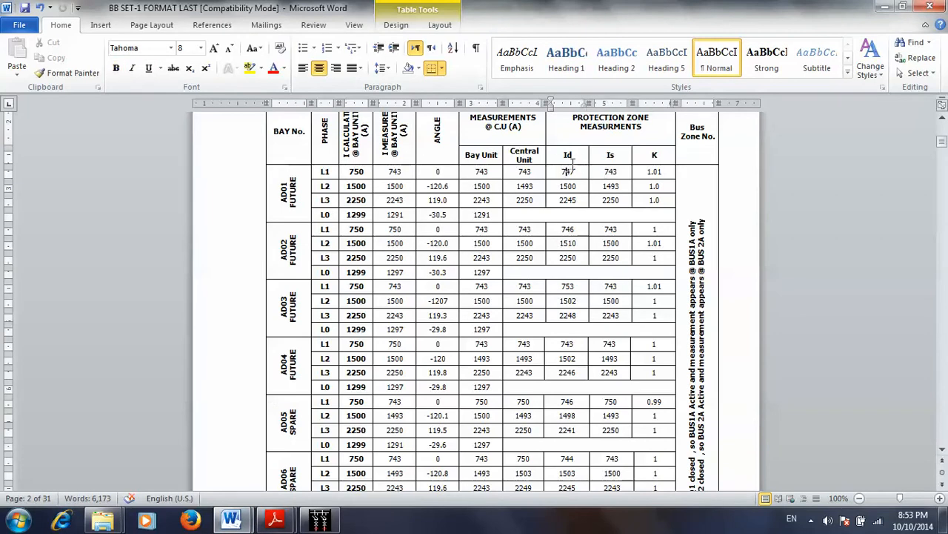
{"action": "left_click", "coordinate": [594, 171]}
{"action": "left_click", "coordinate": [667, 171]}
{"action": "left_click_drag", "start_coordinate": [667, 171], "coordinate": [573, 175]}
{"action": "left_click", "coordinate": [573, 185]}
{"action": "left_click", "coordinate": [573, 199]}
{"action": "left_click_drag", "start_coordinate": [565, 171], "coordinate": [642, 178]}
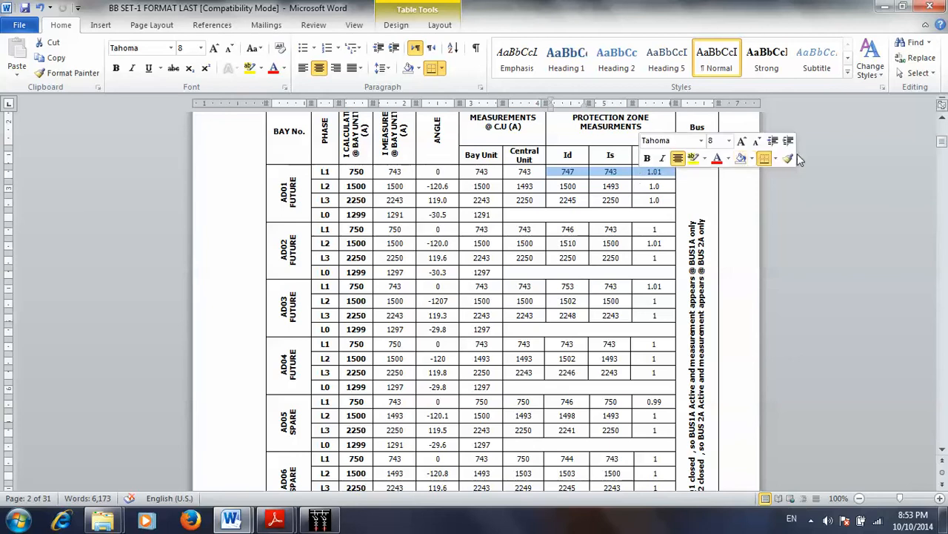
Review the remaining BUS1A and BUS2A bays and the notes on page 3 about closing Q1 and Q2 together.
{"action": "left_click_drag", "start_coordinate": [943, 141], "coordinate": [943, 152]}
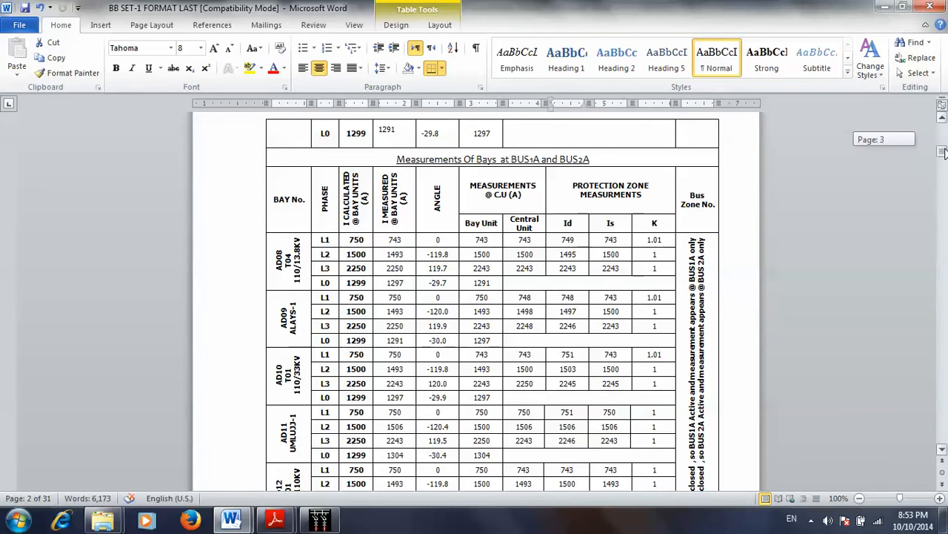
{"action": "left_click_drag", "start_coordinate": [943, 152], "coordinate": [944, 155]}
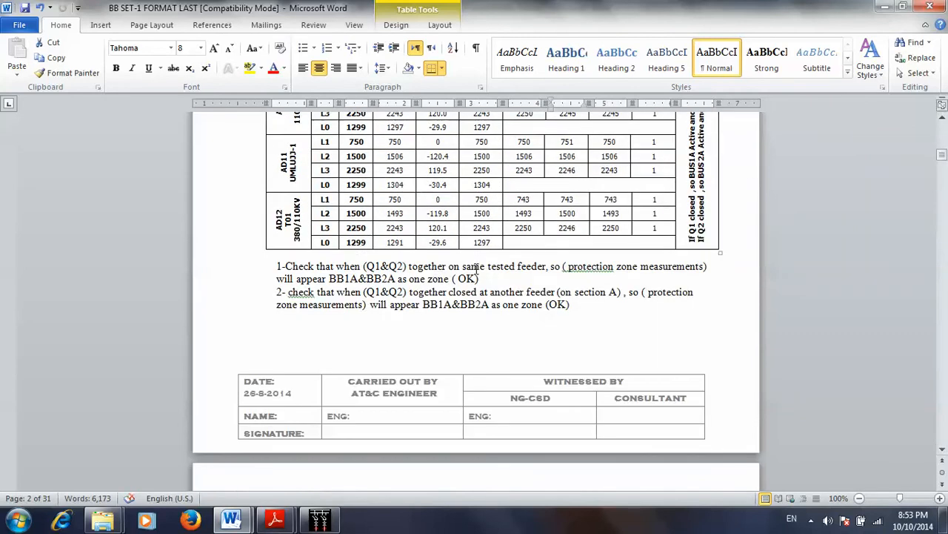
{"action": "left_click", "coordinate": [383, 268]}
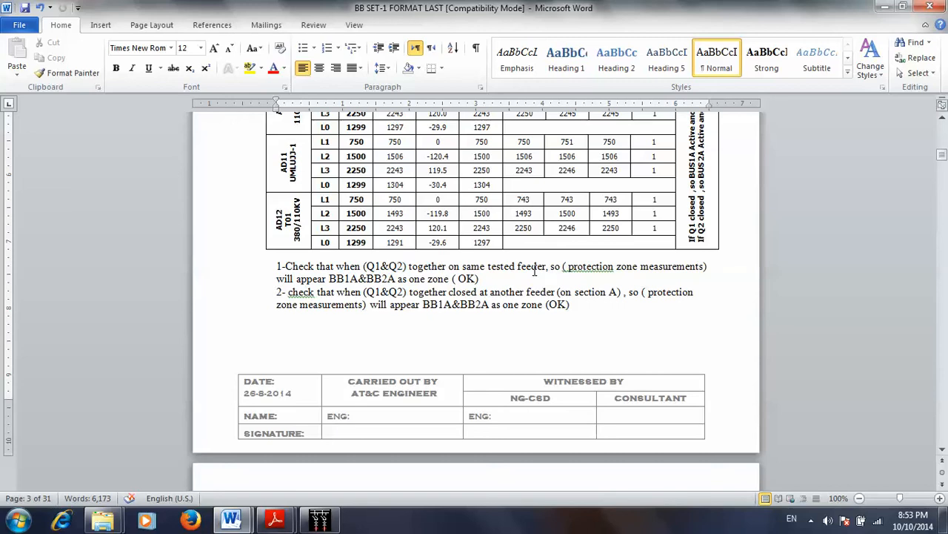
Switch to HMI500 and point out the protection zone measurements command used for the Q1 and Q2 one-zone check.
{"action": "left_click", "coordinate": [319, 520]}
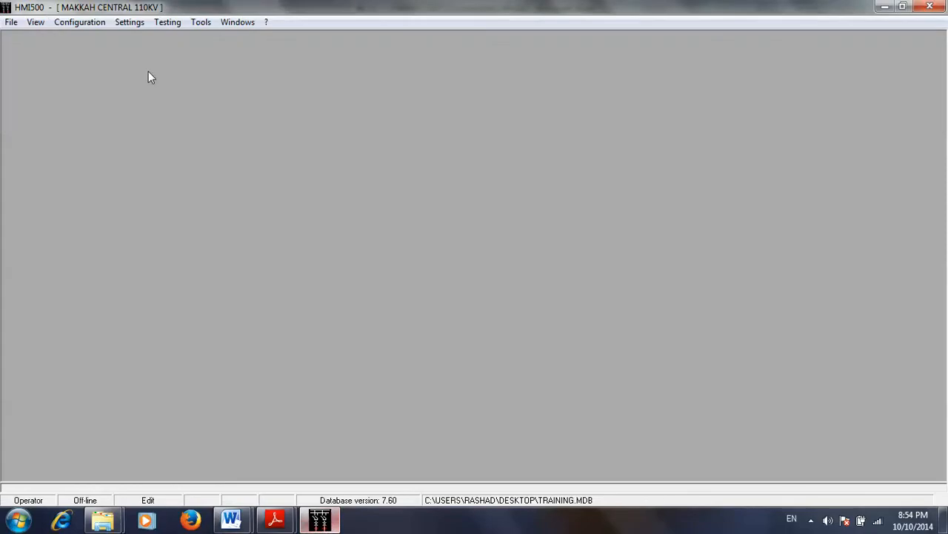
{"action": "left_click", "coordinate": [35, 22]}
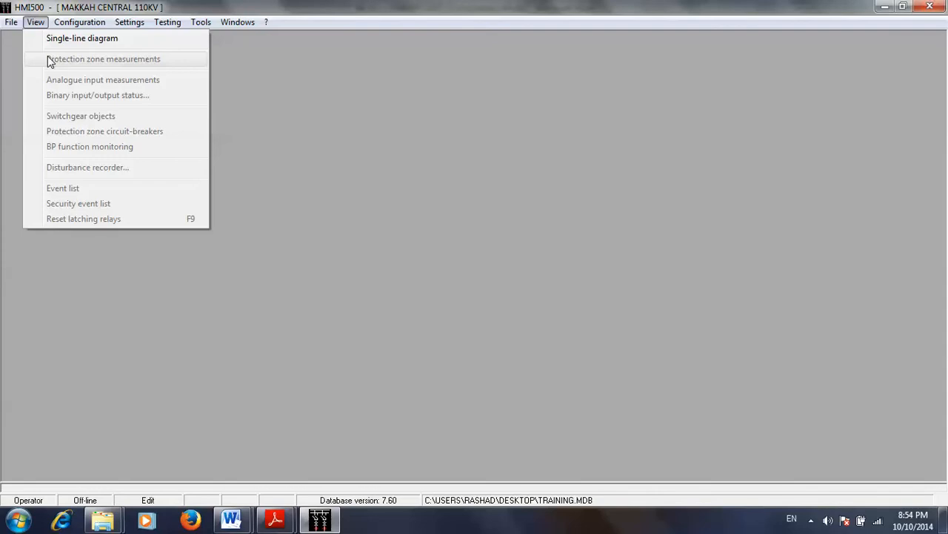
{"action": "left_click", "coordinate": [91, 314]}
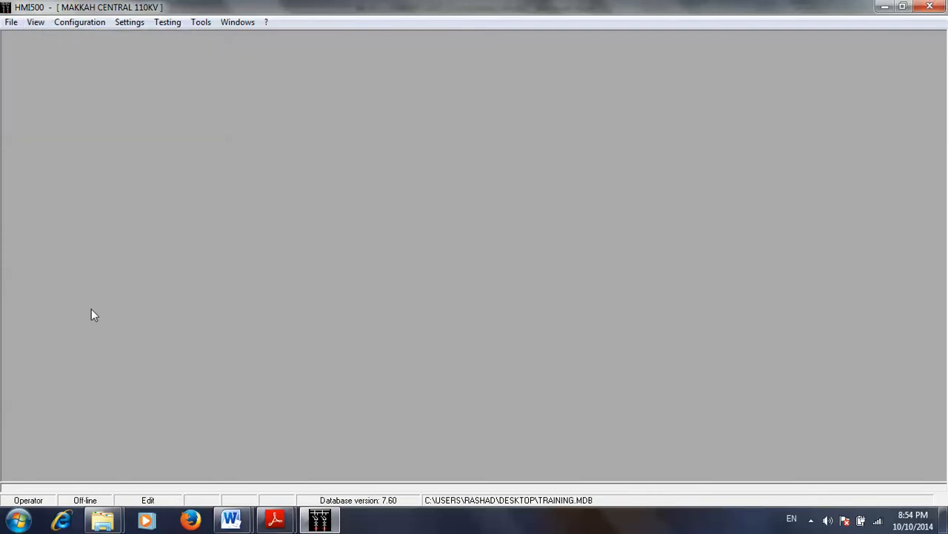
Return to BB SET-1 FORMAT LAST and review the Measurements Of Bays at BUS1B and BUS2B table and its closing Q1&Q2 notes.
{"action": "mouse_move", "coordinate": [231, 519]}
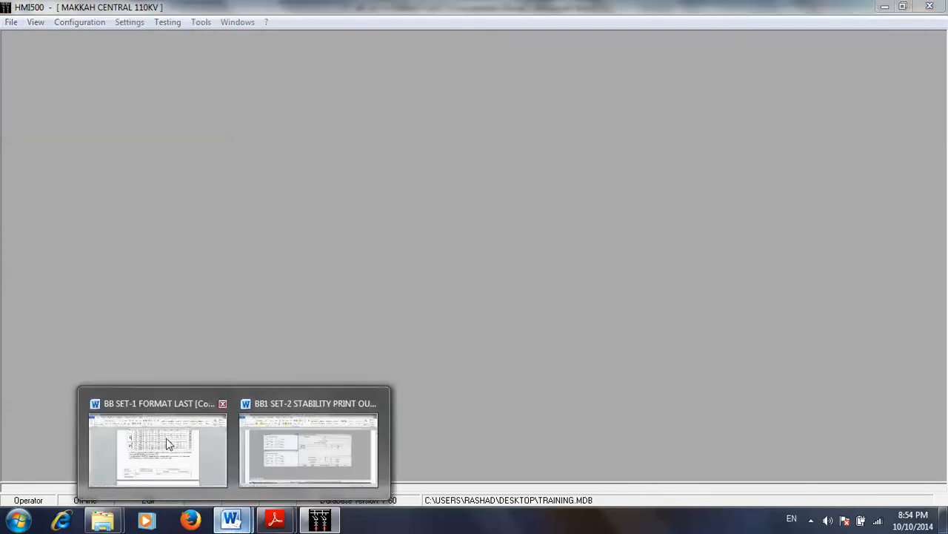
{"action": "left_click", "coordinate": [167, 443]}
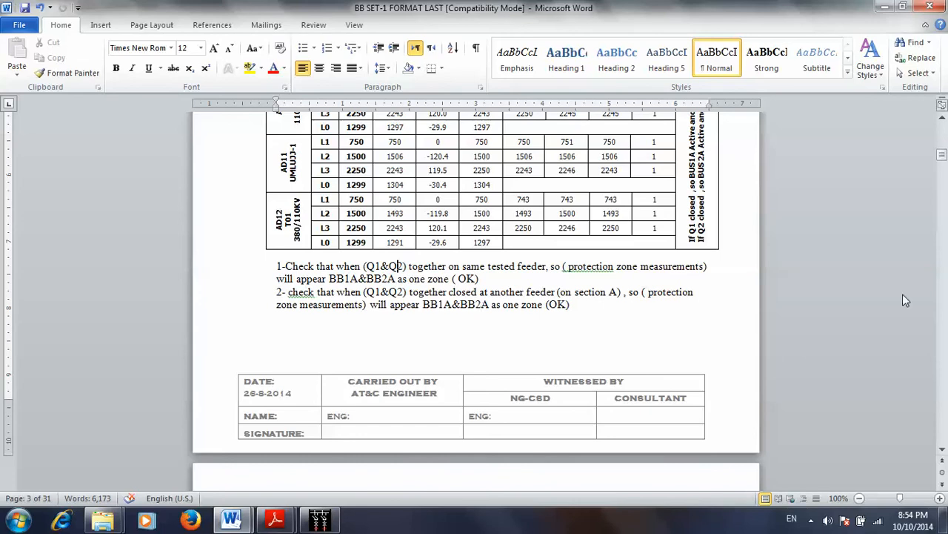
{"action": "left_click", "coordinate": [943, 154]}
{"action": "left_click_drag", "start_coordinate": [943, 156], "coordinate": [943, 163]}
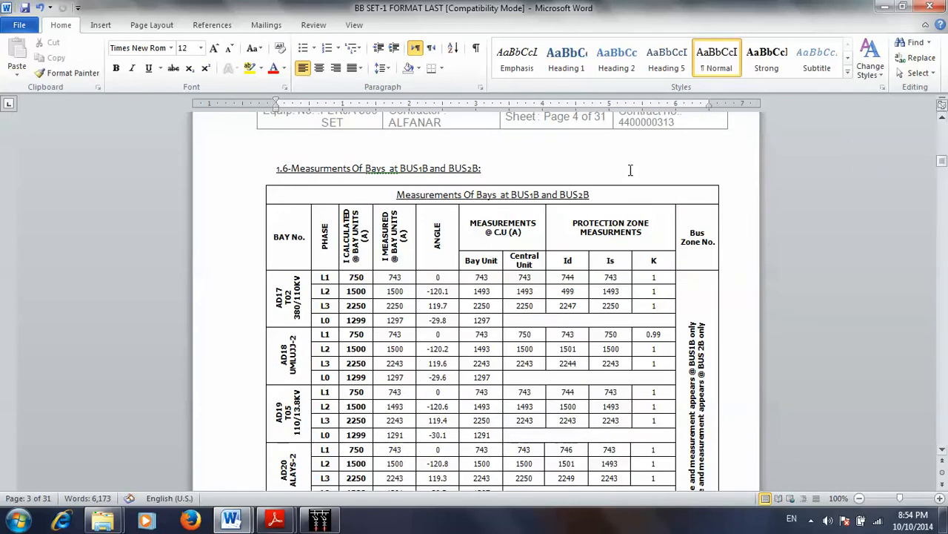
{"action": "left_click", "coordinate": [524, 195]}
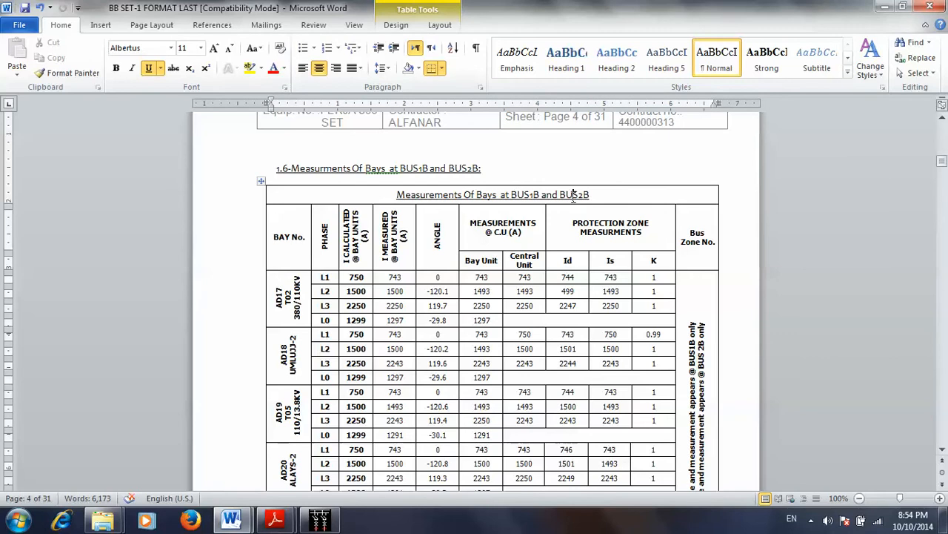
{"action": "left_click_drag", "start_coordinate": [942, 169], "coordinate": [942, 181]}
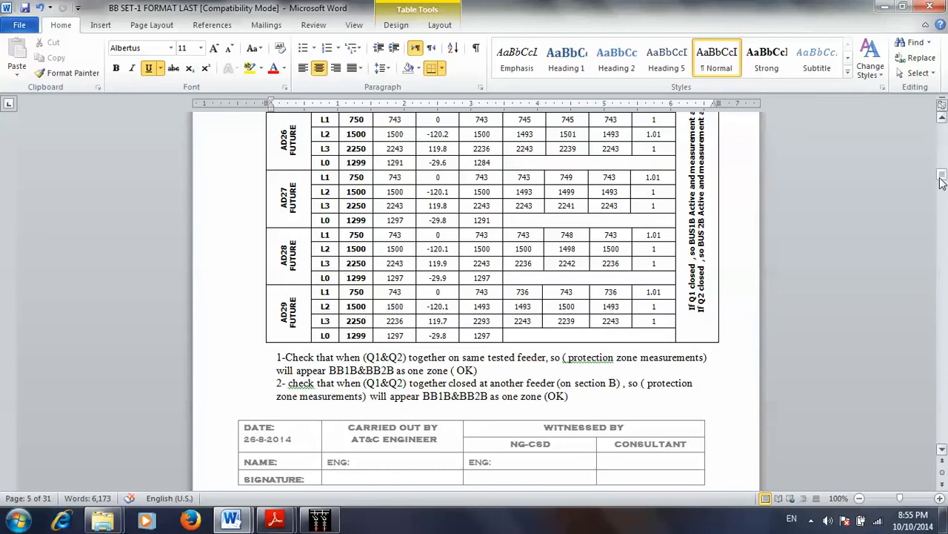
{"action": "left_click", "coordinate": [797, 398]}
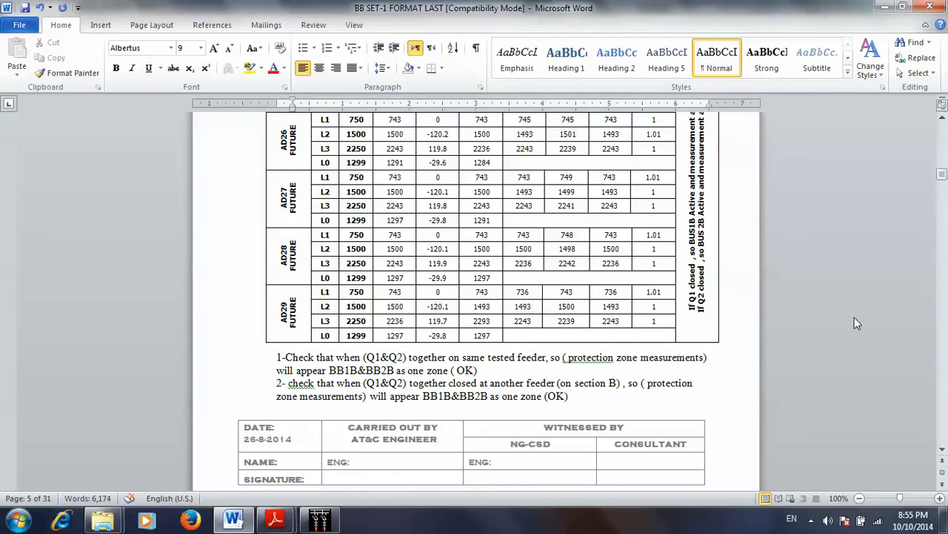
Review the Bus bar Protection Diff. Current Alarm Test settings on page 6 and highlight the 5.0 sec supervision time delay.
{"action": "left_click_drag", "start_coordinate": [941, 189], "coordinate": [941, 189]}
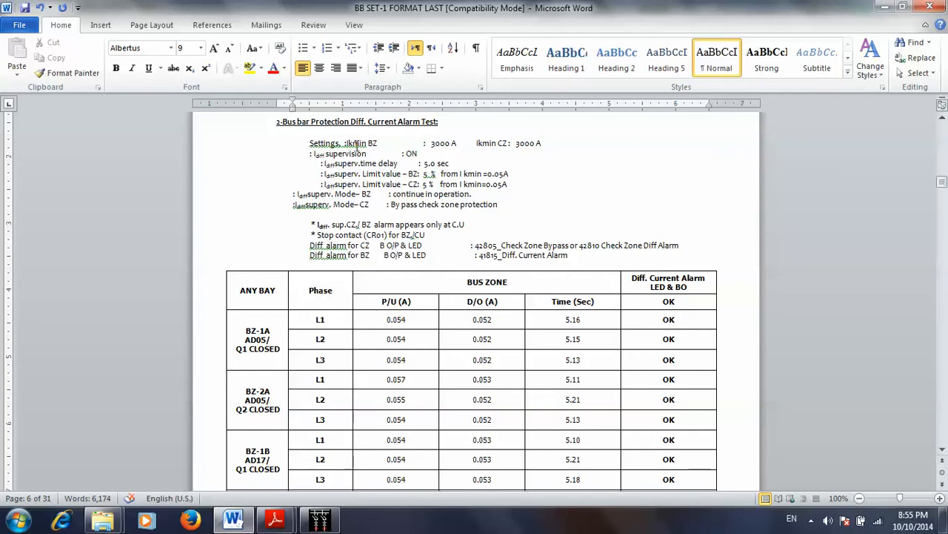
{"action": "left_click", "coordinate": [440, 144]}
{"action": "double_click", "coordinate": [430, 163]}
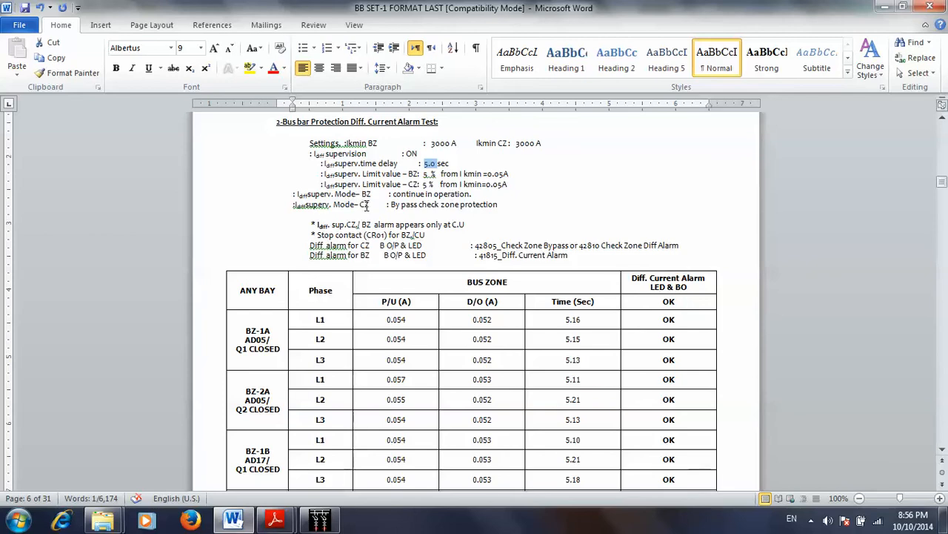
Switch to HMI500 and demonstrate the System response main protection options for a differential current alarm, ending on Continue in operation.
{"action": "left_click", "coordinate": [320, 519]}
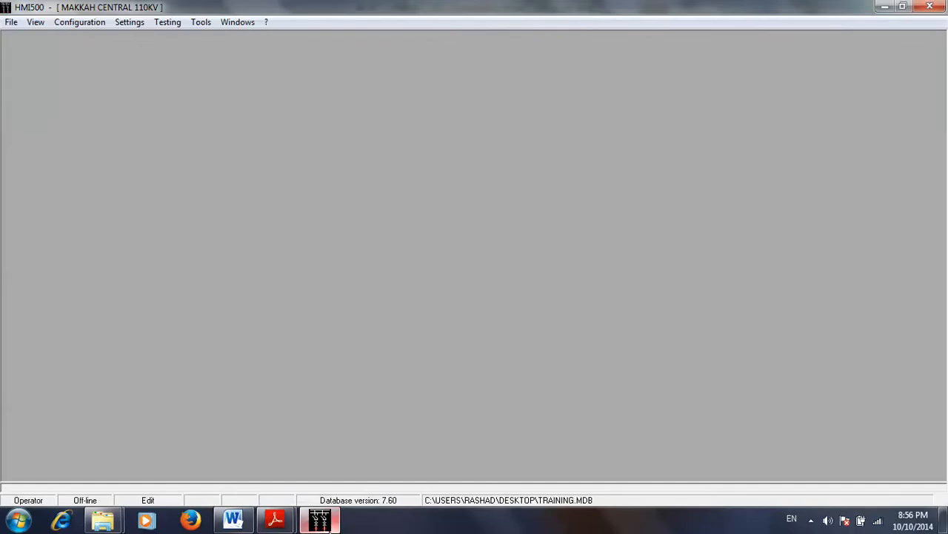
{"action": "left_click", "coordinate": [128, 23]}
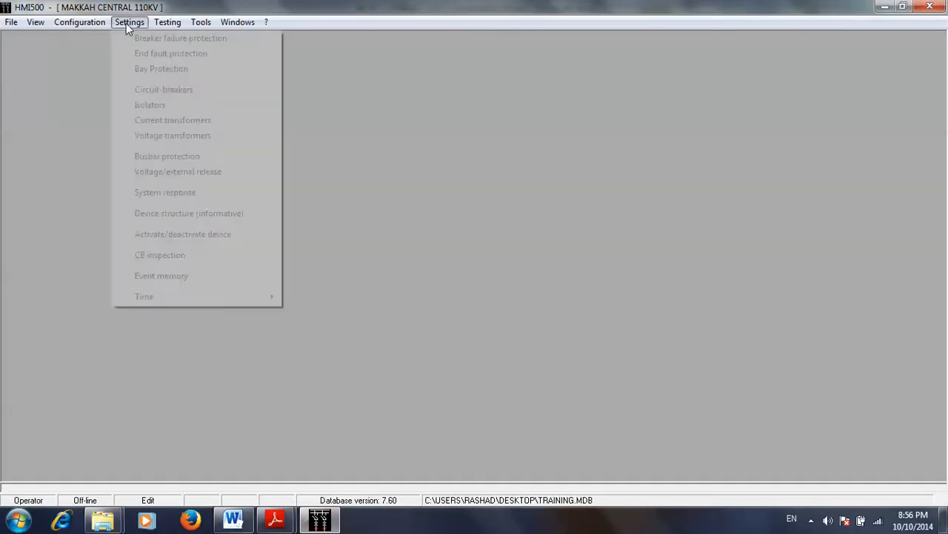
{"action": "left_click", "coordinate": [174, 192]}
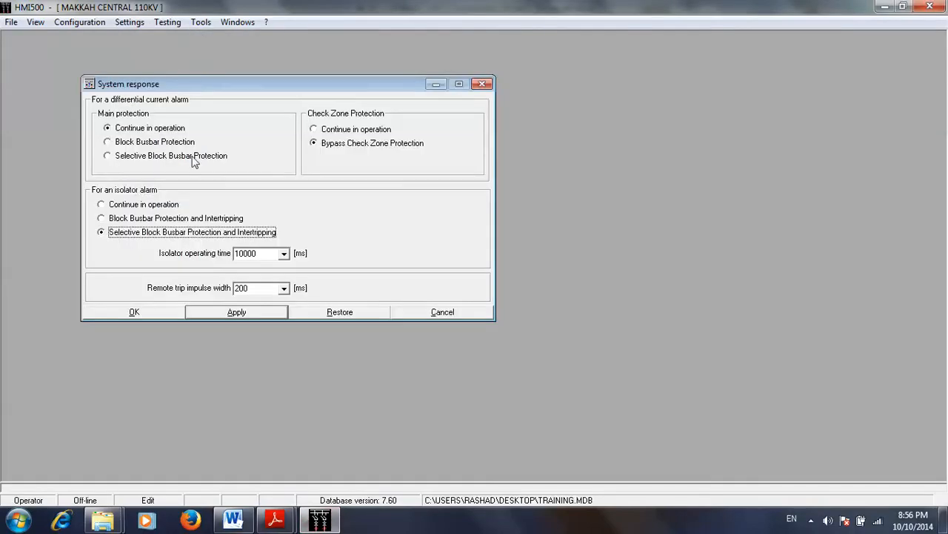
{"action": "left_click", "coordinate": [136, 131]}
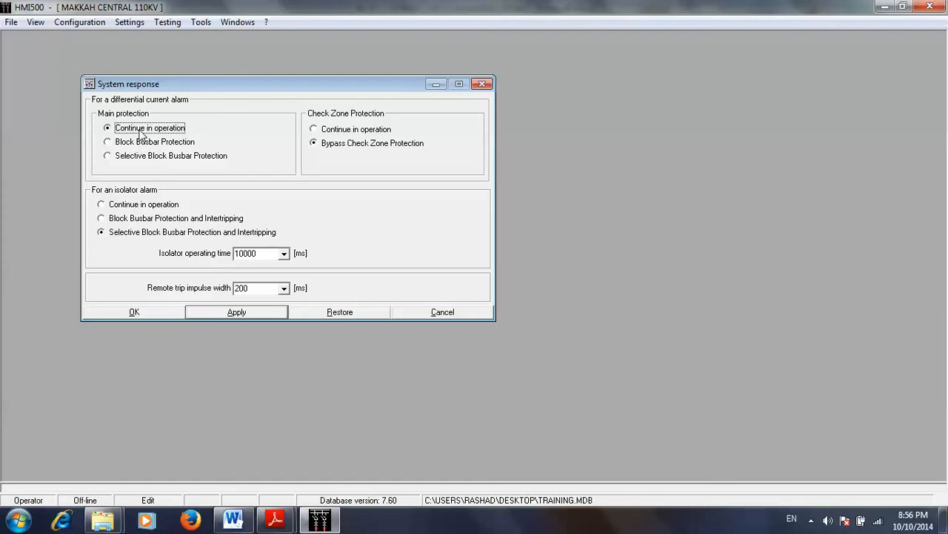
{"action": "left_click", "coordinate": [141, 142]}
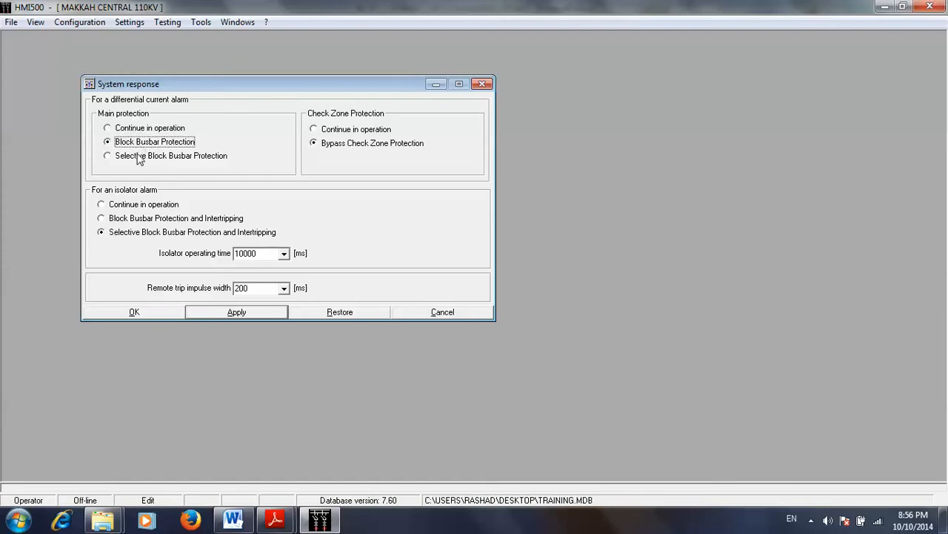
{"action": "left_click", "coordinate": [140, 155]}
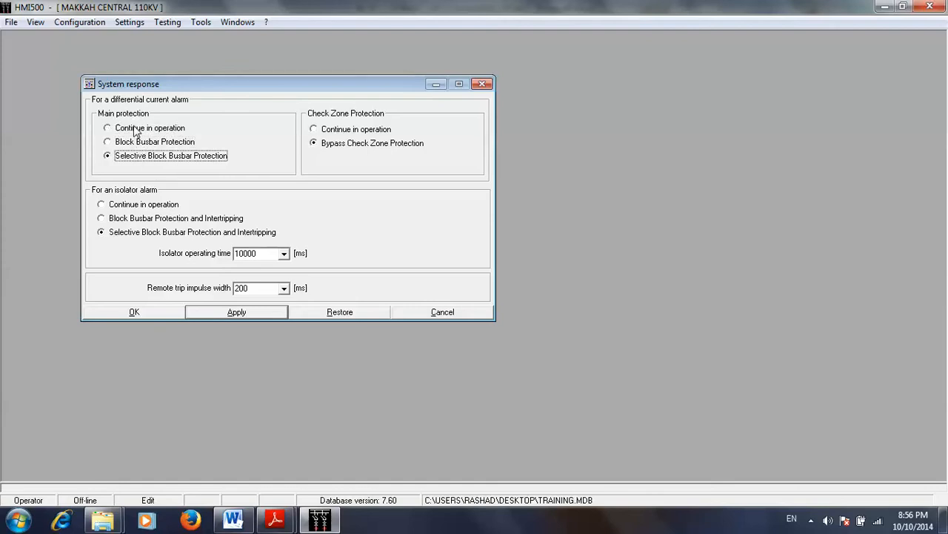
{"action": "left_click", "coordinate": [136, 131]}
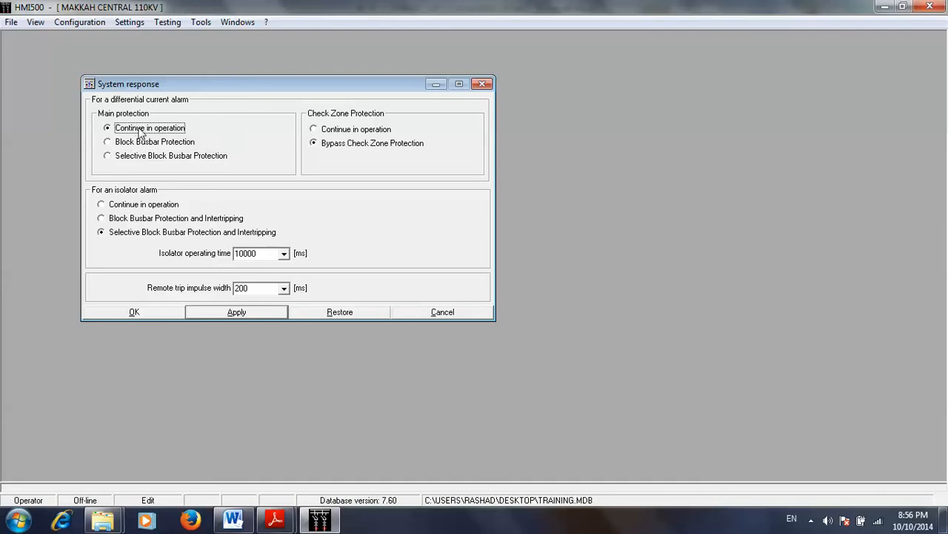
Compare the two Check Zone Protection responses to a differential current alarm, ending on Bypass Check Zone Protection.
{"action": "left_click", "coordinate": [354, 132]}
{"action": "left_click", "coordinate": [352, 143]}
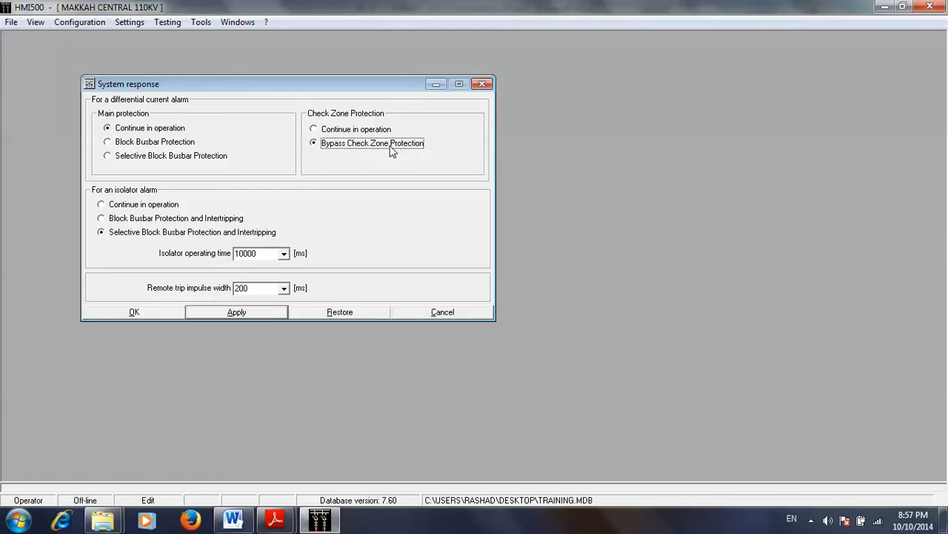
{"action": "left_click", "coordinate": [356, 132]}
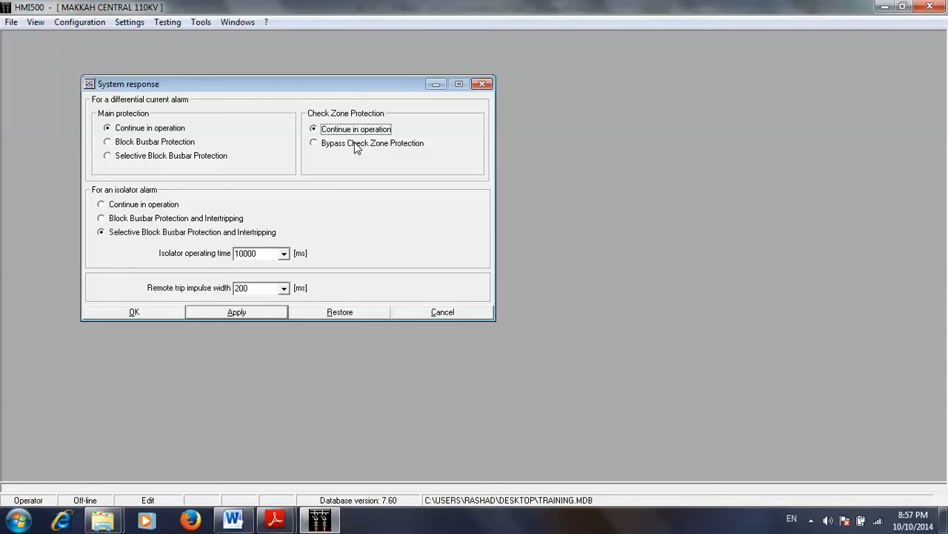
{"action": "left_click", "coordinate": [356, 145]}
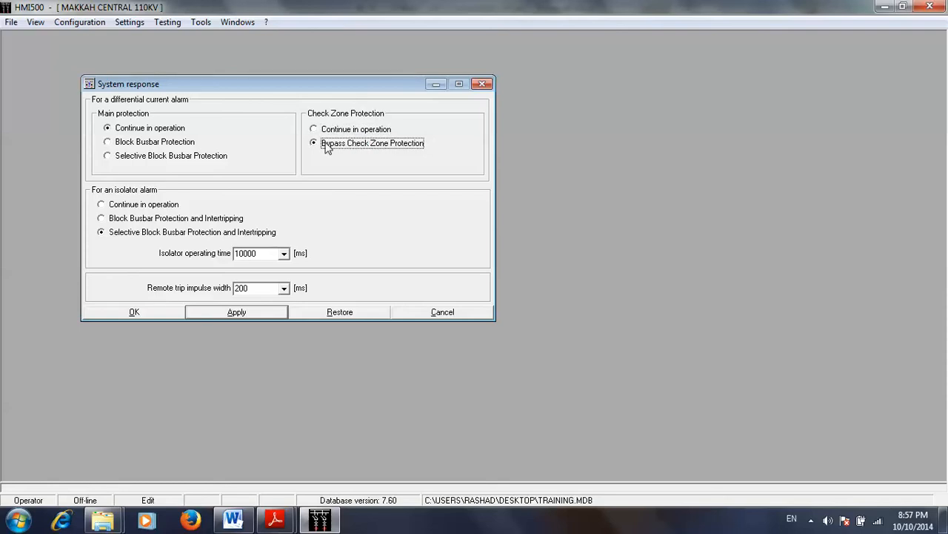
Review the supervision modes and alarm signals in BB SET-1 FORMAT LAST, and return to HMI500 to cancel the System response settings.
{"action": "left_click", "coordinate": [233, 521]}
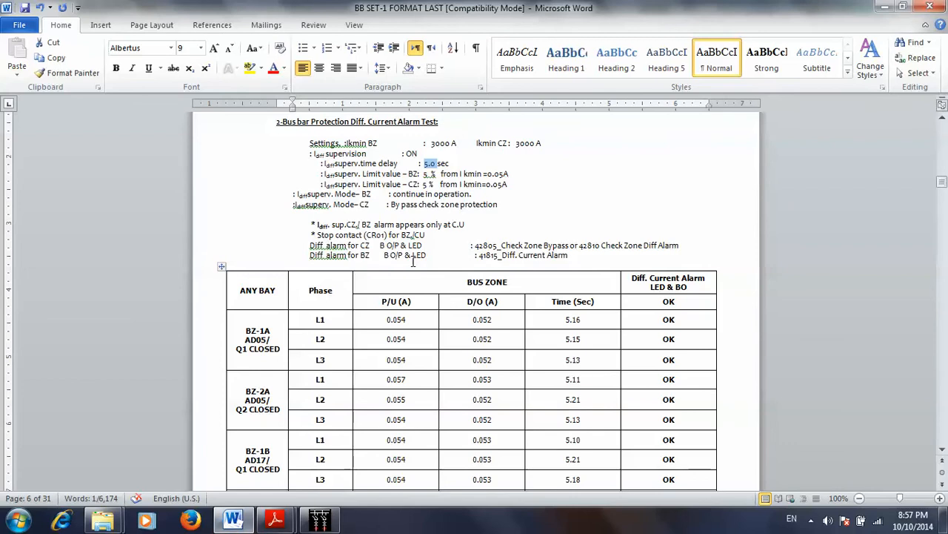
{"action": "left_click", "coordinate": [397, 194]}
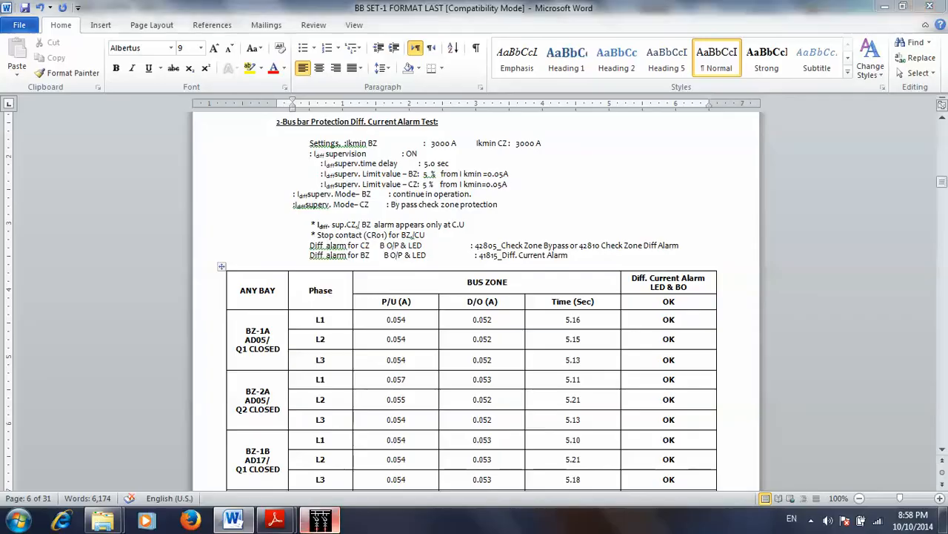
{"action": "left_click", "coordinate": [319, 519]}
{"action": "left_click", "coordinate": [426, 317]}
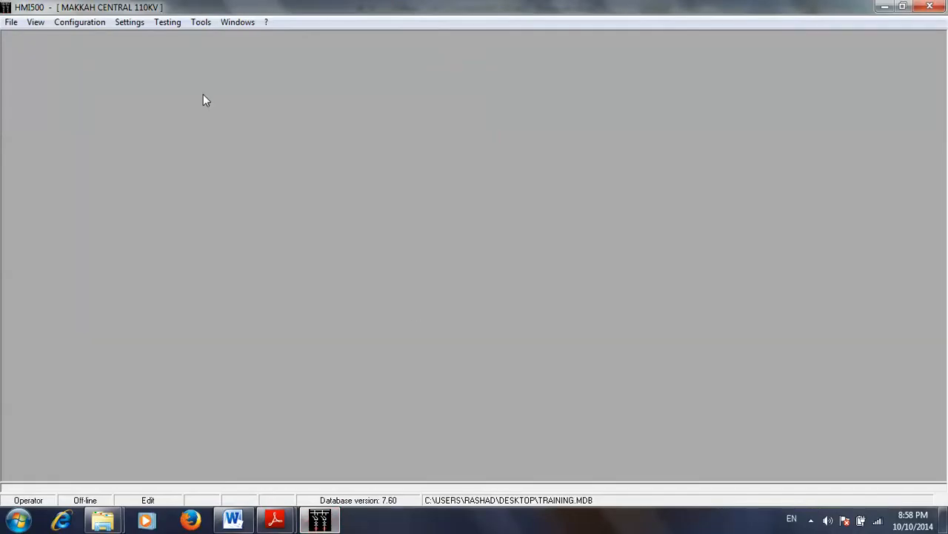
Open the binary module configuration and show the output signals overview of device CU01.
{"action": "left_click", "coordinate": [79, 22]}
{"action": "left_click", "coordinate": [102, 79]}
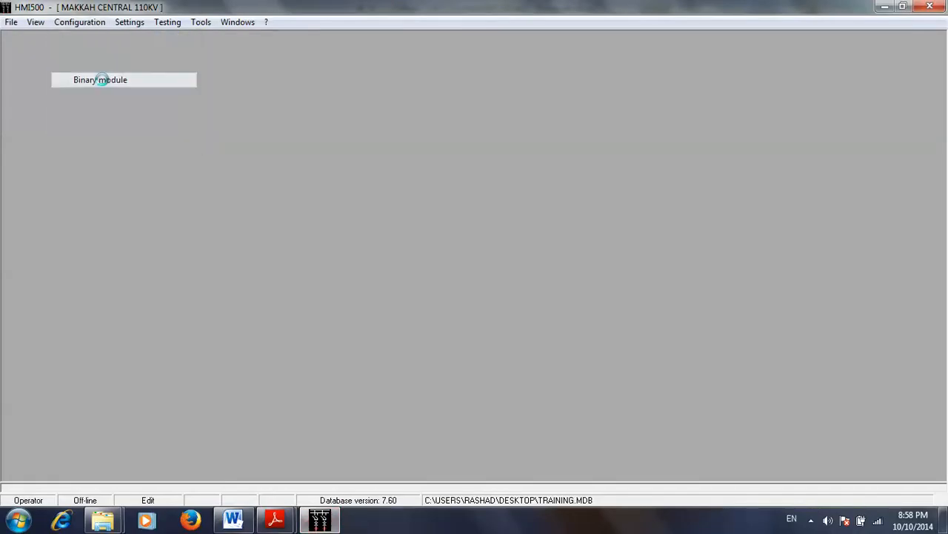
{"action": "double_click", "coordinate": [429, 89]}
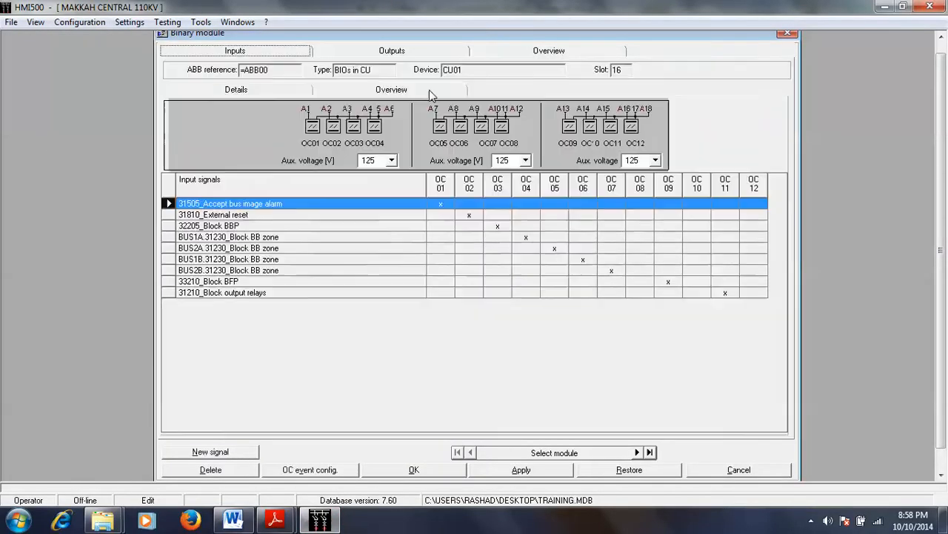
{"action": "left_click", "coordinate": [406, 53]}
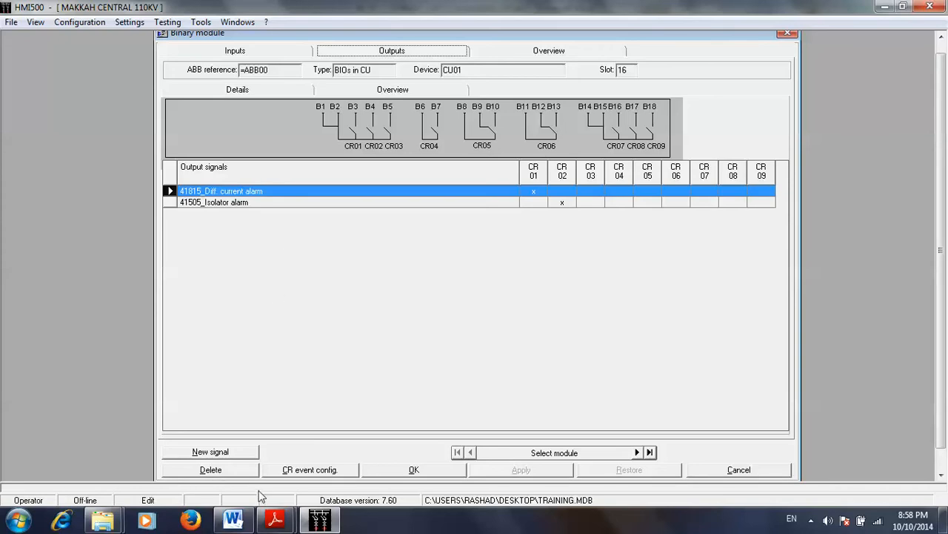
Delete the 41815_Diff. current alarm output signal and add it again as a general signal on relay CR01, applying the configuration.
{"action": "left_click", "coordinate": [239, 471]}
{"action": "left_click", "coordinate": [547, 330]}
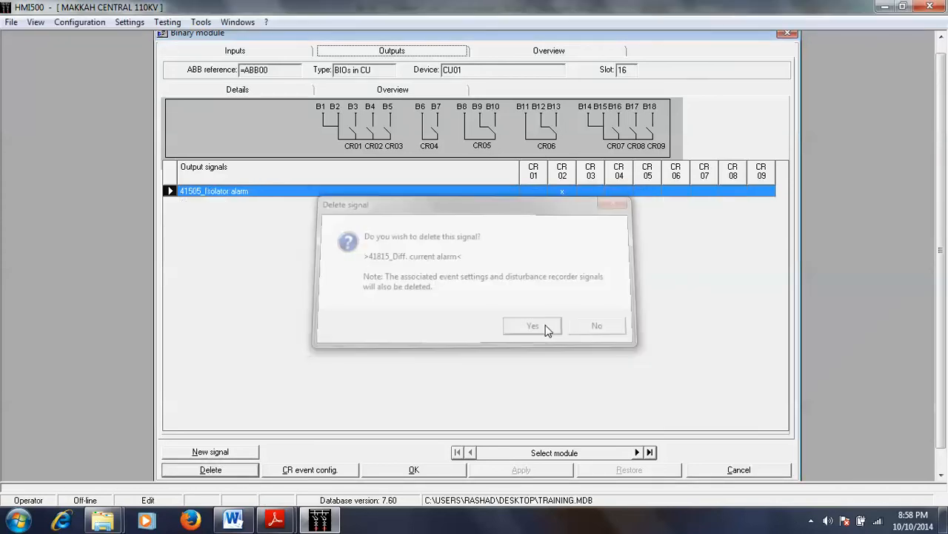
{"action": "left_click", "coordinate": [235, 458]}
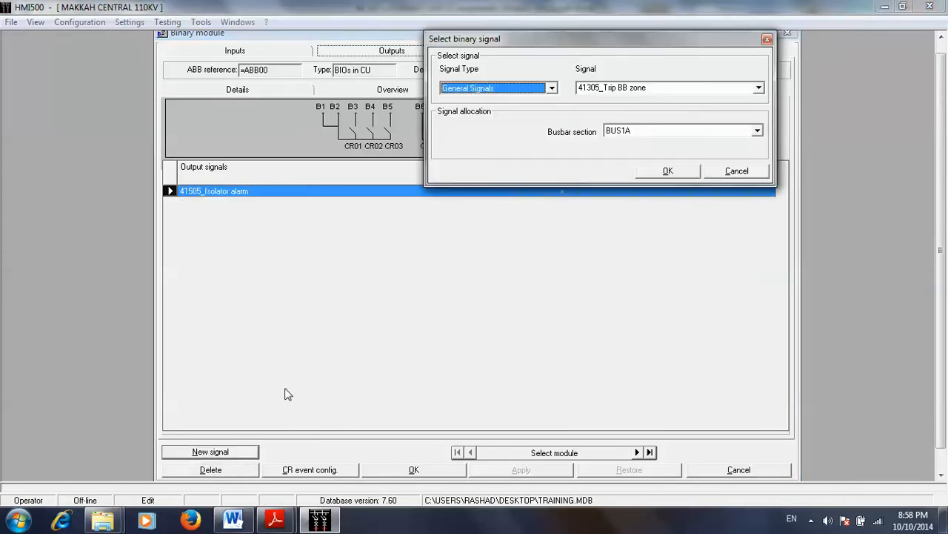
{"action": "left_click", "coordinate": [759, 88]}
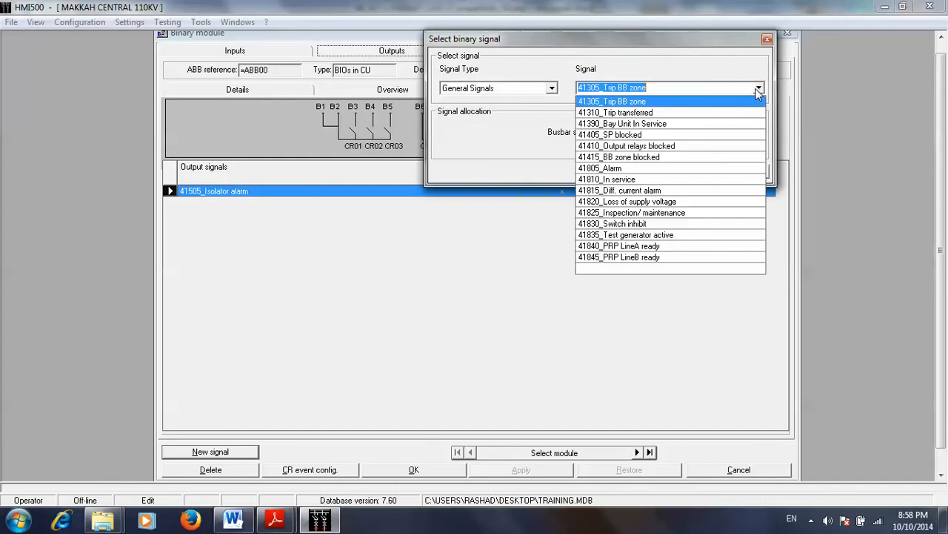
{"action": "left_click", "coordinate": [674, 192]}
{"action": "left_click", "coordinate": [667, 172]}
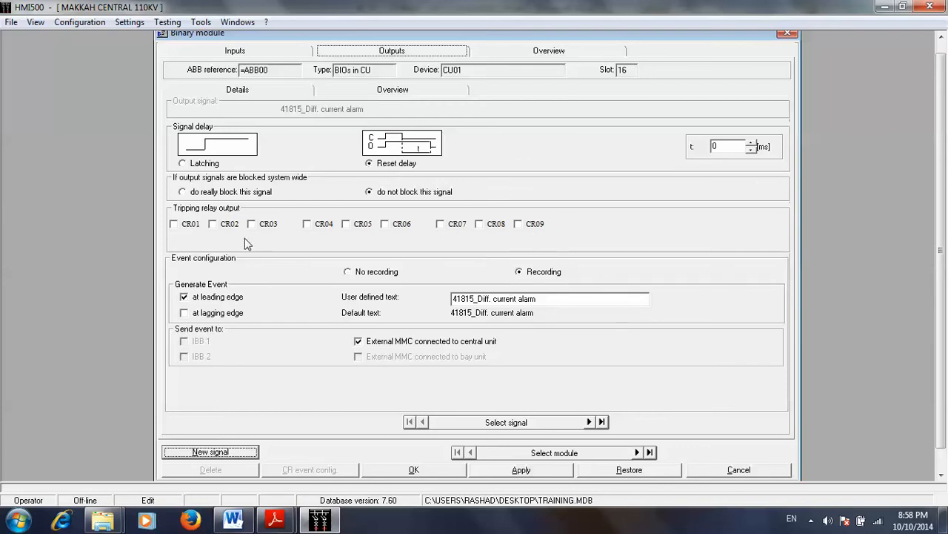
{"action": "left_click", "coordinate": [174, 223]}
{"action": "left_click", "coordinate": [506, 470]}
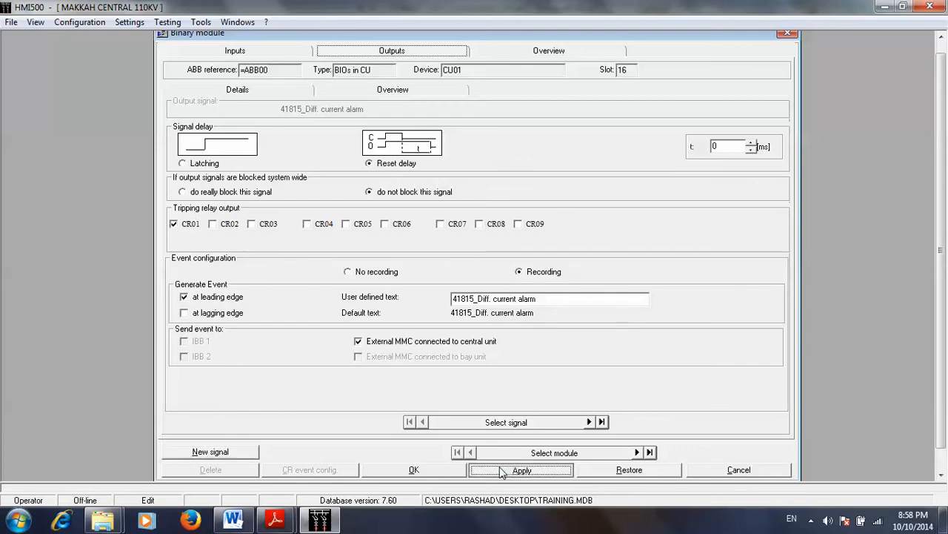
{"action": "left_click", "coordinate": [397, 91]}
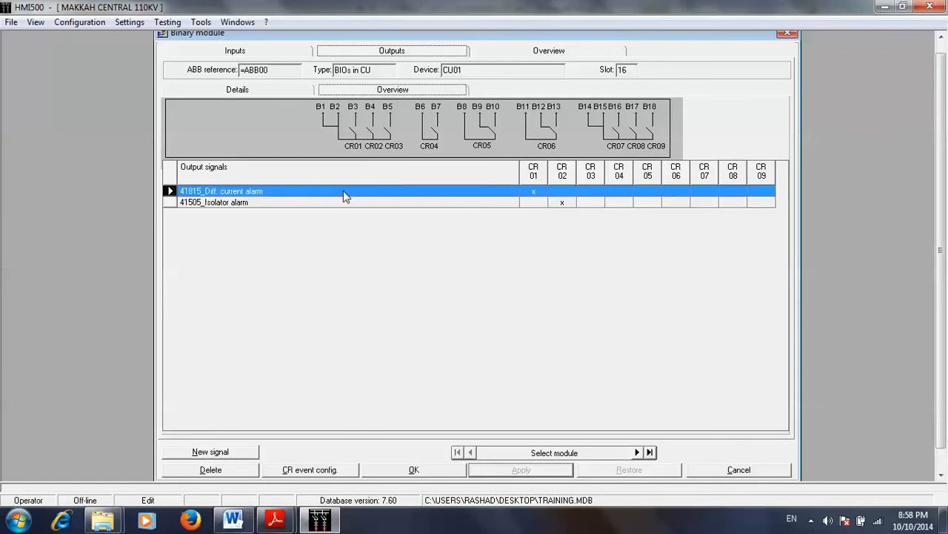
Add the BBP output signal 42805_Check Zone Bypassed to CU01, assign it to relay CR03 and apply the configuration.
{"action": "left_click", "coordinate": [256, 453]}
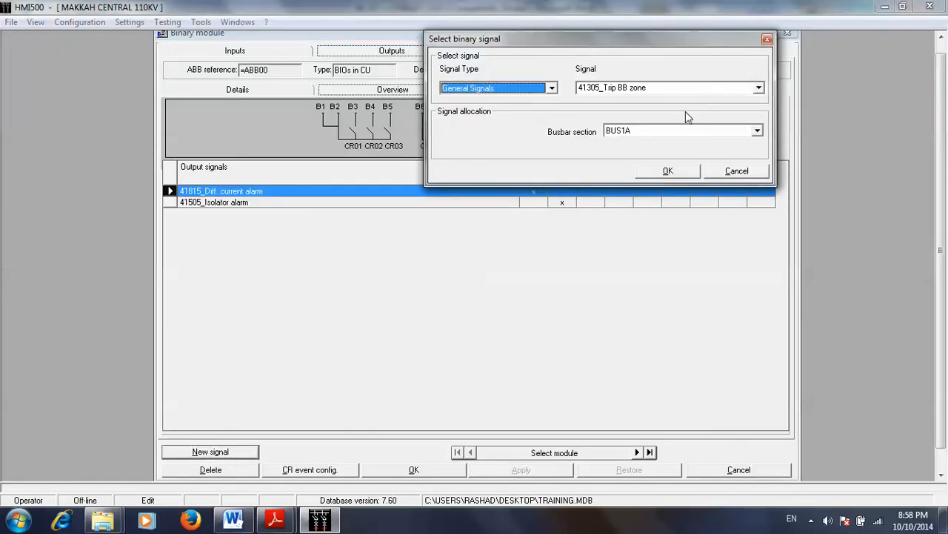
{"action": "left_click", "coordinate": [759, 88]}
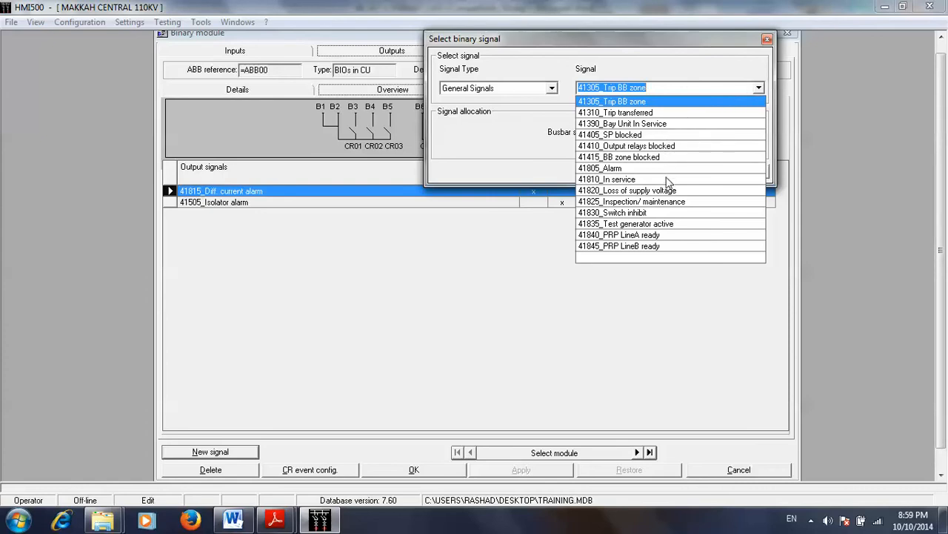
{"action": "left_click", "coordinate": [552, 88]}
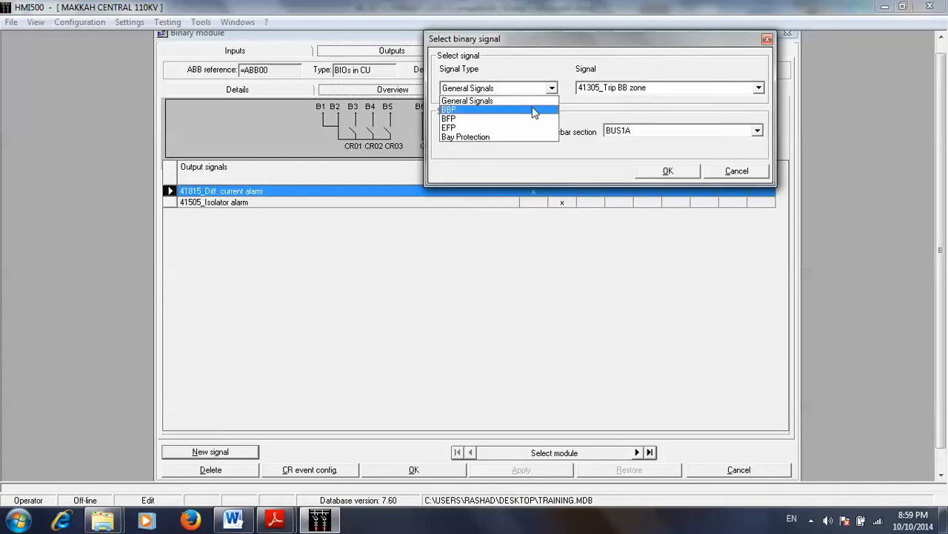
{"action": "left_click", "coordinate": [531, 115]}
{"action": "left_click", "coordinate": [758, 87]}
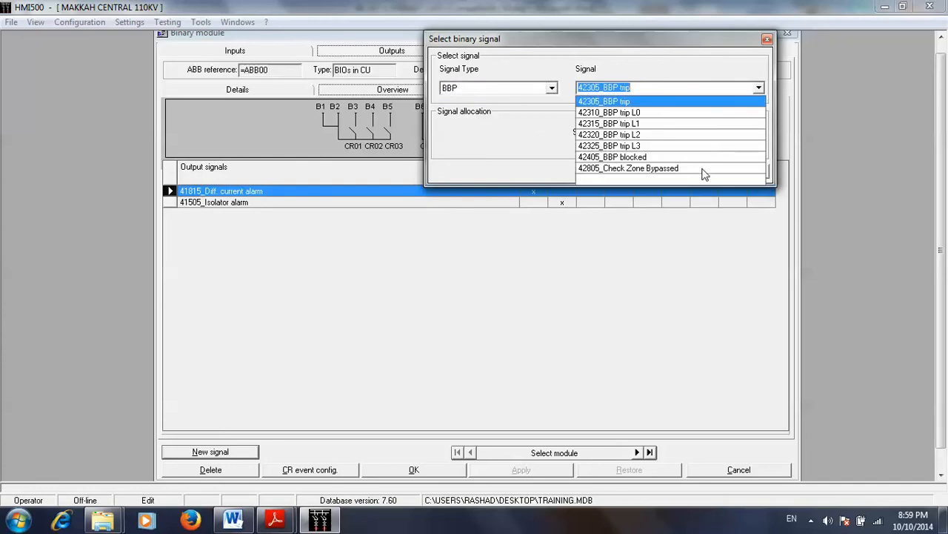
{"action": "left_click", "coordinate": [704, 169]}
{"action": "left_click", "coordinate": [680, 172]}
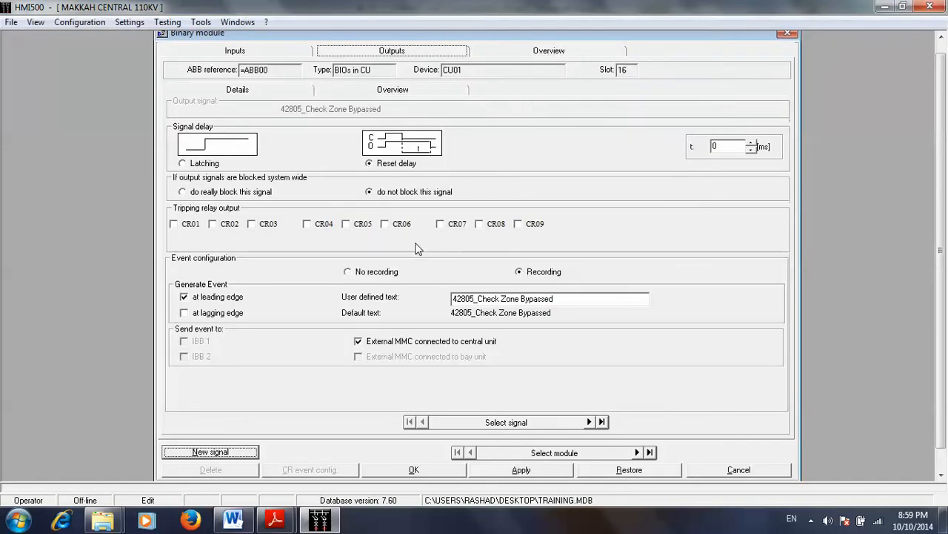
{"action": "left_click", "coordinate": [251, 223]}
{"action": "left_click", "coordinate": [501, 476]}
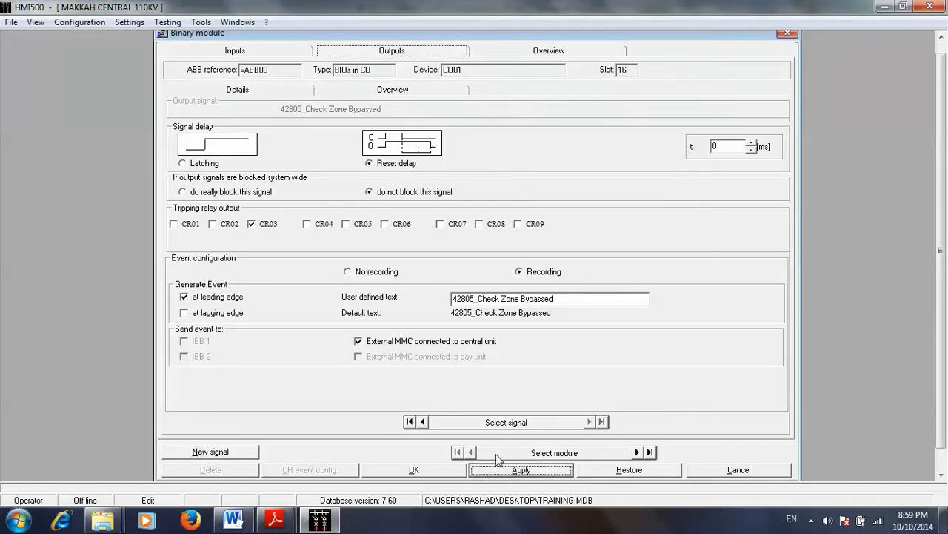
{"action": "left_click", "coordinate": [406, 94]}
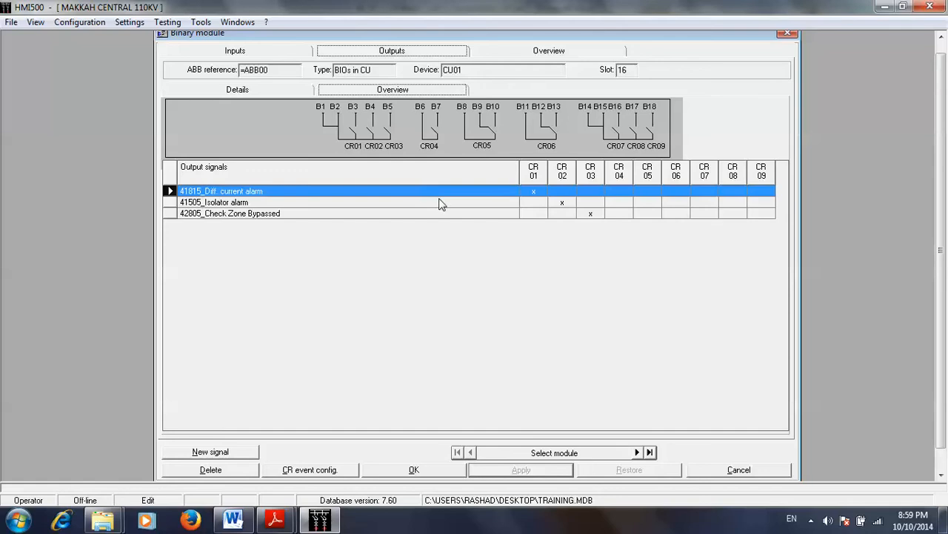
{"action": "left_click", "coordinate": [453, 213]}
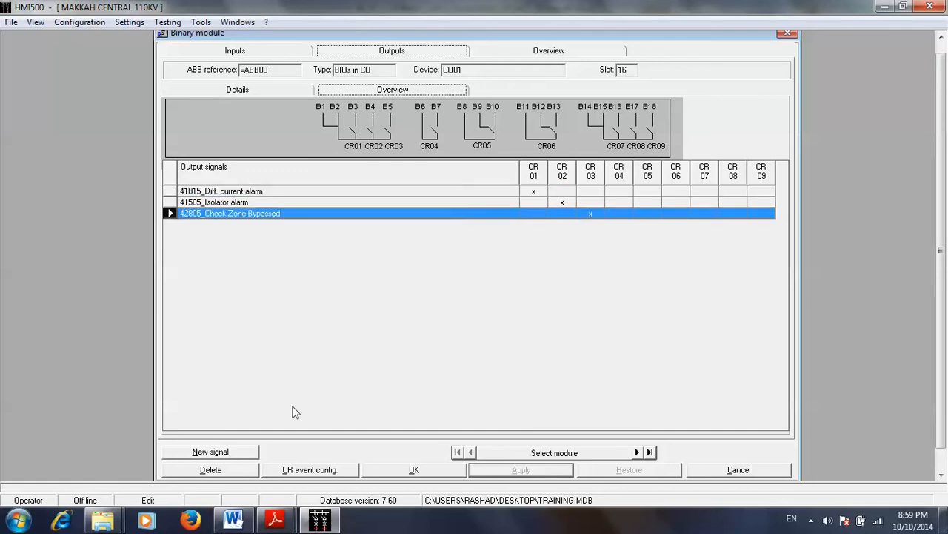
Look through the remaining BBP signals available for a new output, cancel the selection and close the binary module configuration.
{"action": "left_click", "coordinate": [211, 454]}
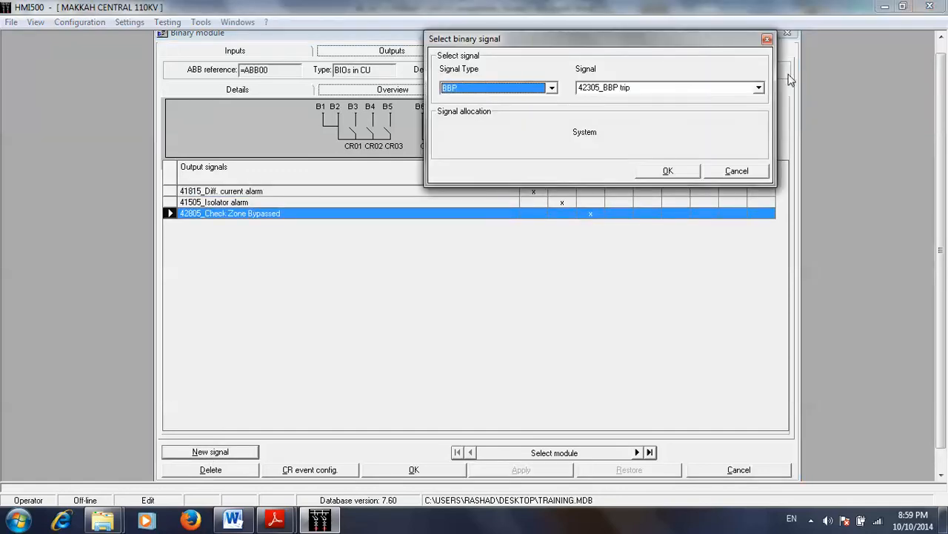
{"action": "left_click", "coordinate": [759, 88]}
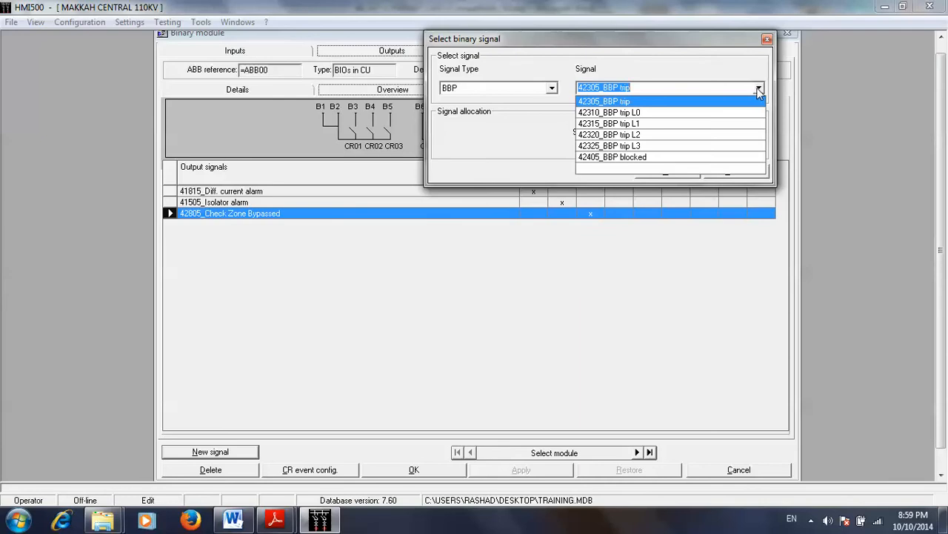
{"action": "left_click", "coordinate": [759, 88]}
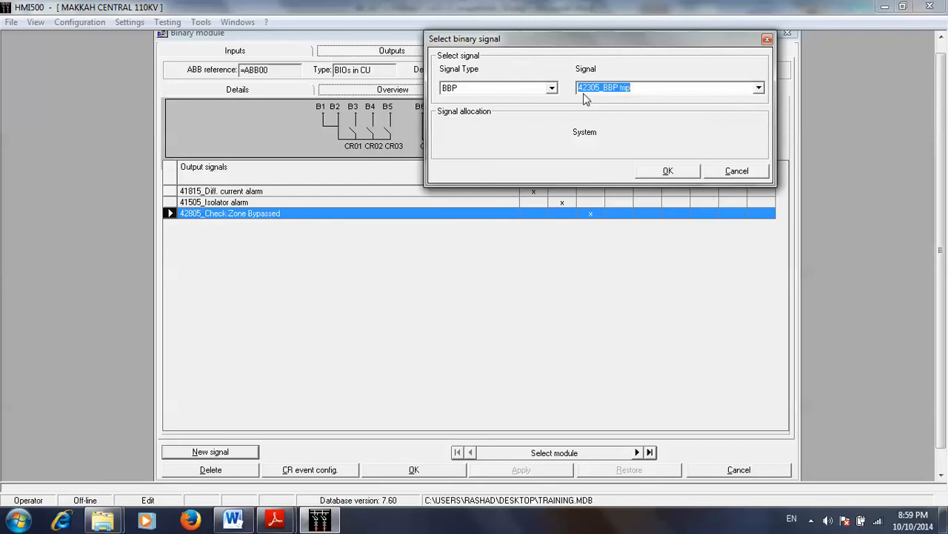
{"action": "left_click", "coordinate": [734, 172]}
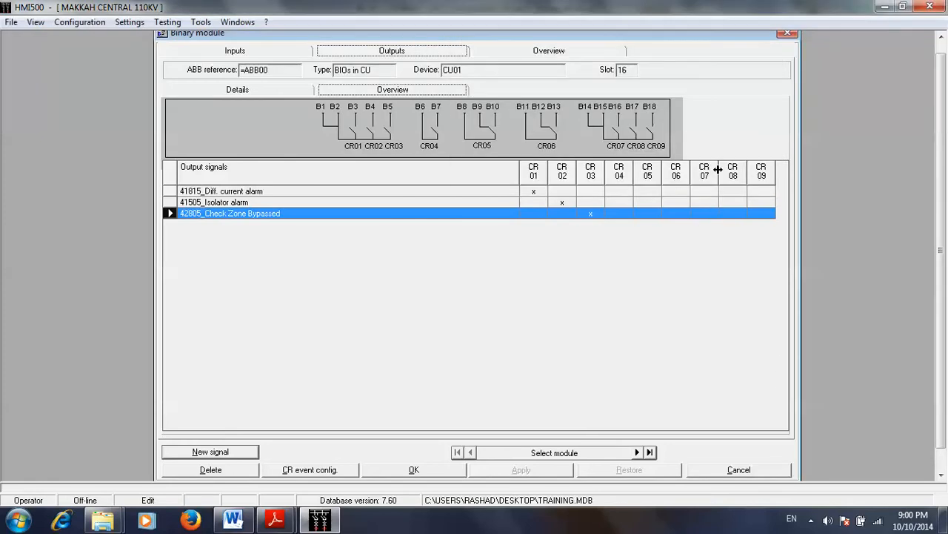
{"action": "left_click", "coordinate": [711, 475]}
Open the LMI LED configuration for =ABB00 and add the signals 41815_Diff. current alarm and 42805_Check Zone Bypassed to the status LEDs.
{"action": "left_click", "coordinate": [62, 23]}
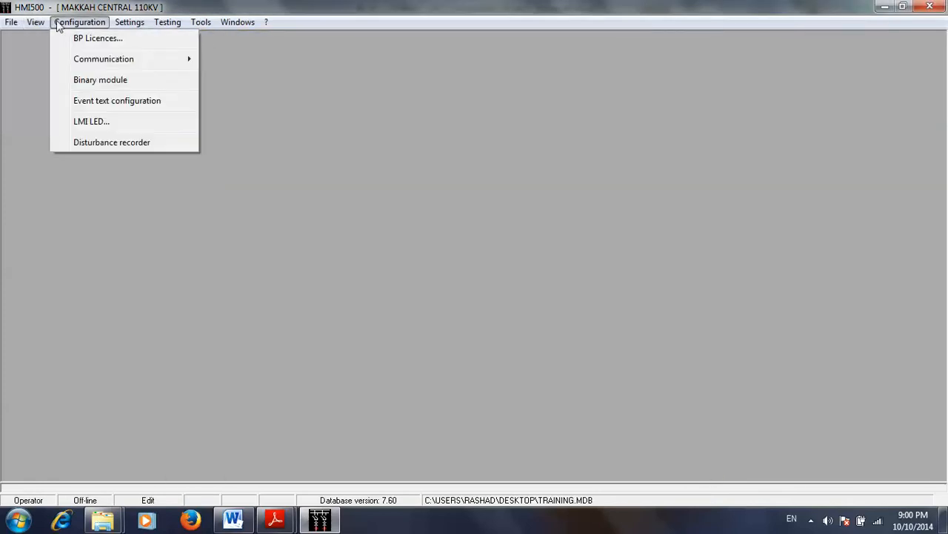
{"action": "left_click", "coordinate": [75, 123]}
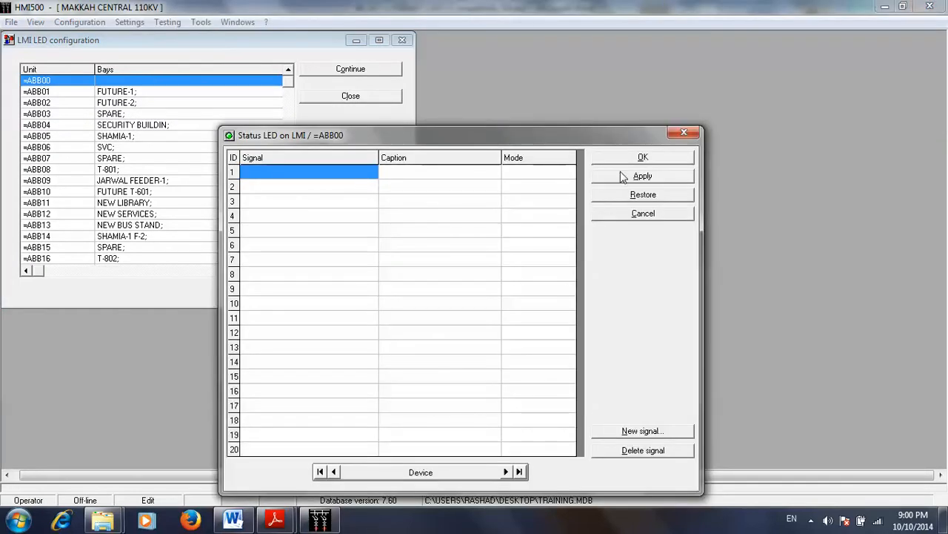
{"action": "left_click", "coordinate": [626, 430]}
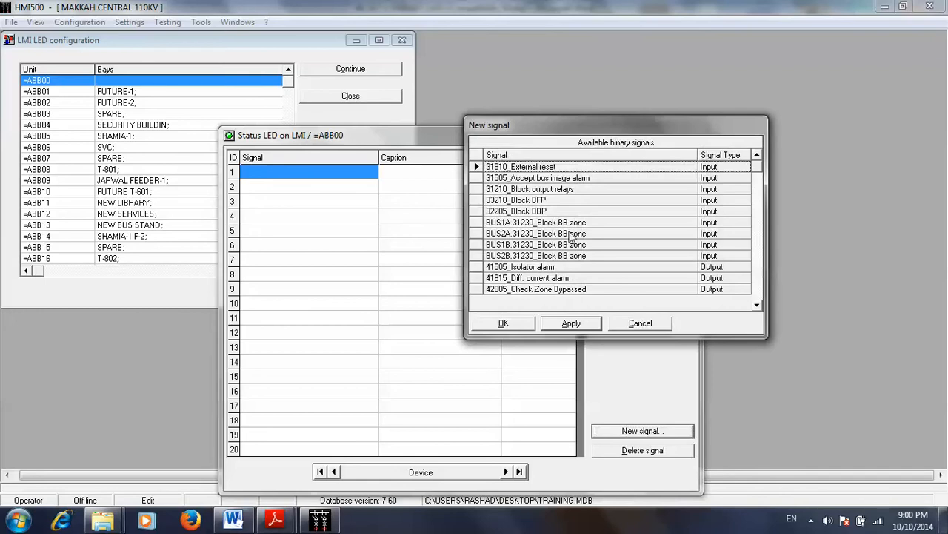
{"action": "left_click", "coordinate": [566, 280]}
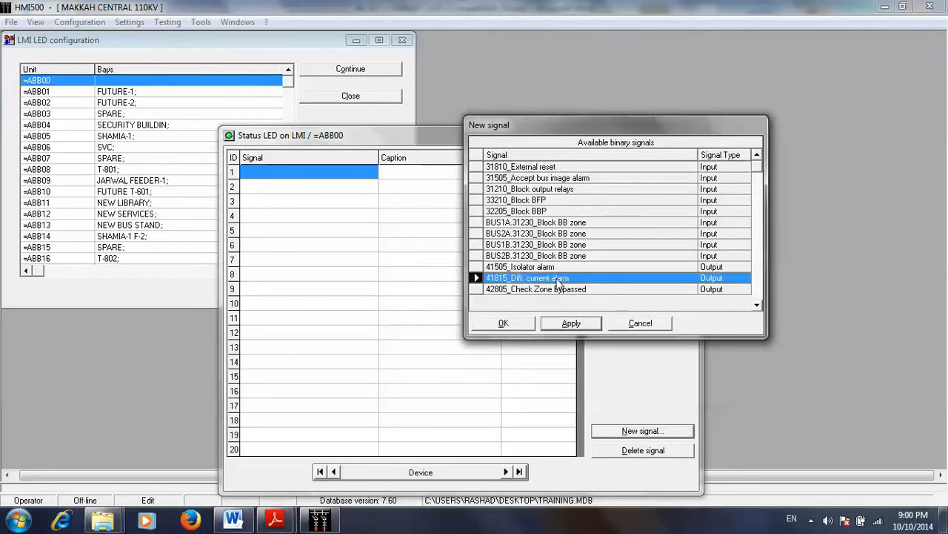
{"action": "left_click", "coordinate": [571, 324]}
{"action": "left_click", "coordinate": [577, 329]}
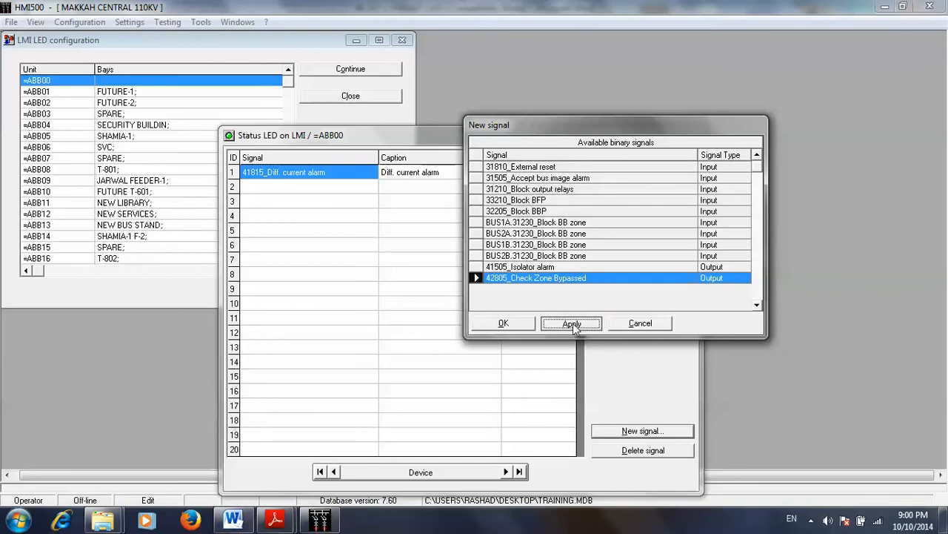
{"action": "left_click", "coordinate": [633, 328]}
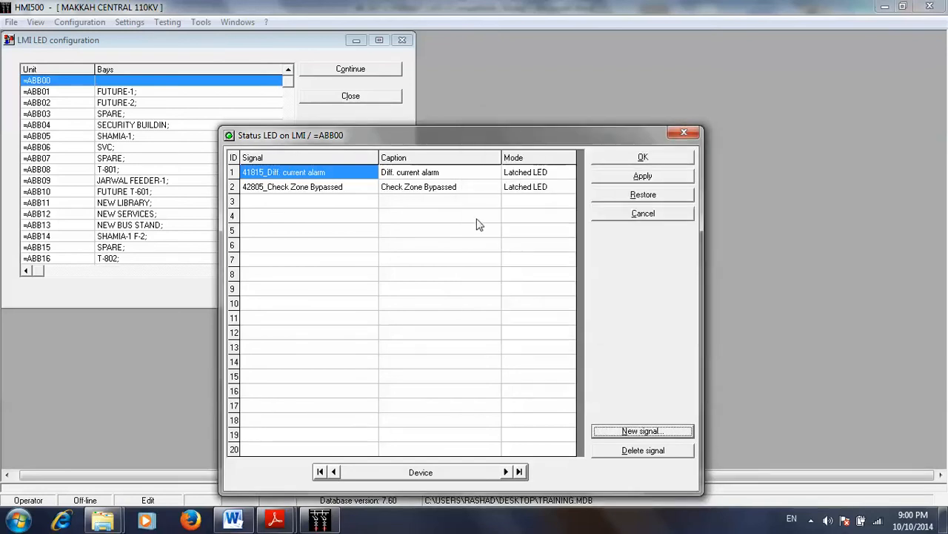
Set the mode of both status LED signals to State LED, apply the change and close the LMI LED configuration.
{"action": "left_click", "coordinate": [519, 172]}
{"action": "left_click", "coordinate": [533, 172]}
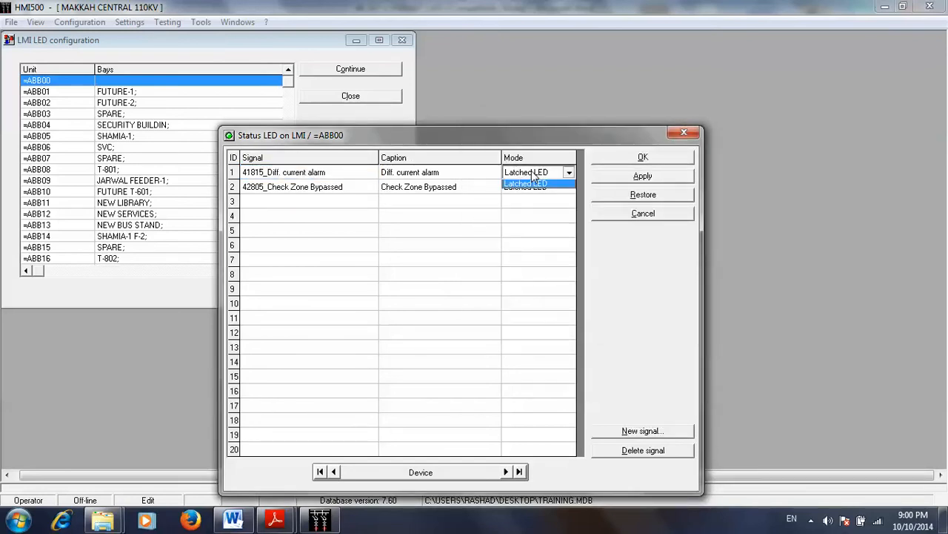
{"action": "left_click", "coordinate": [531, 186]}
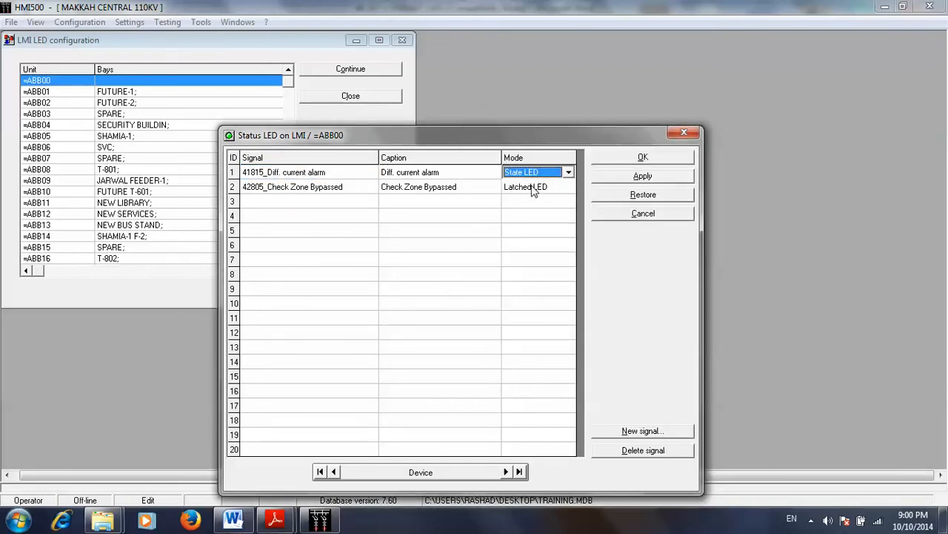
{"action": "left_click", "coordinate": [534, 189]}
{"action": "left_click", "coordinate": [533, 189]}
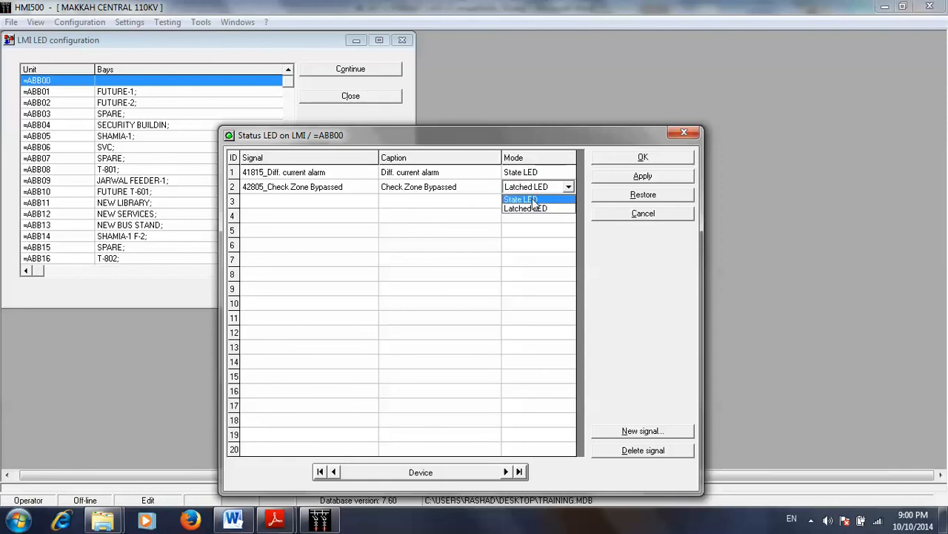
{"action": "left_click", "coordinate": [534, 197]}
{"action": "left_click", "coordinate": [609, 180]}
{"action": "left_click", "coordinate": [608, 156]}
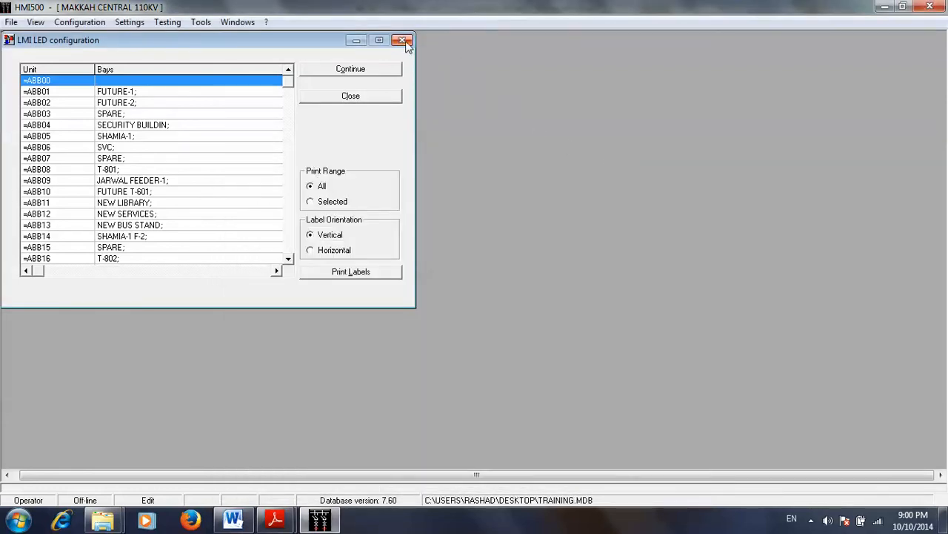
{"action": "left_click", "coordinate": [401, 40]}
Consult the alarm test table in the Word report, then set HMI500's L1, L2, L3 busbar protection IK min to 3000 A and differential current alarm to 5 %.
{"action": "left_click", "coordinate": [232, 519]}
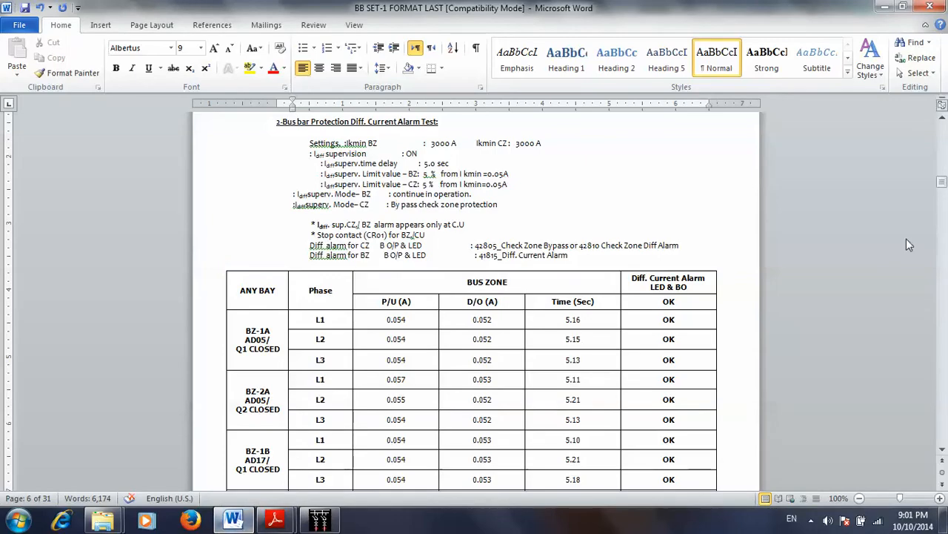
{"action": "left_click_drag", "start_coordinate": [942, 181], "coordinate": [942, 183]}
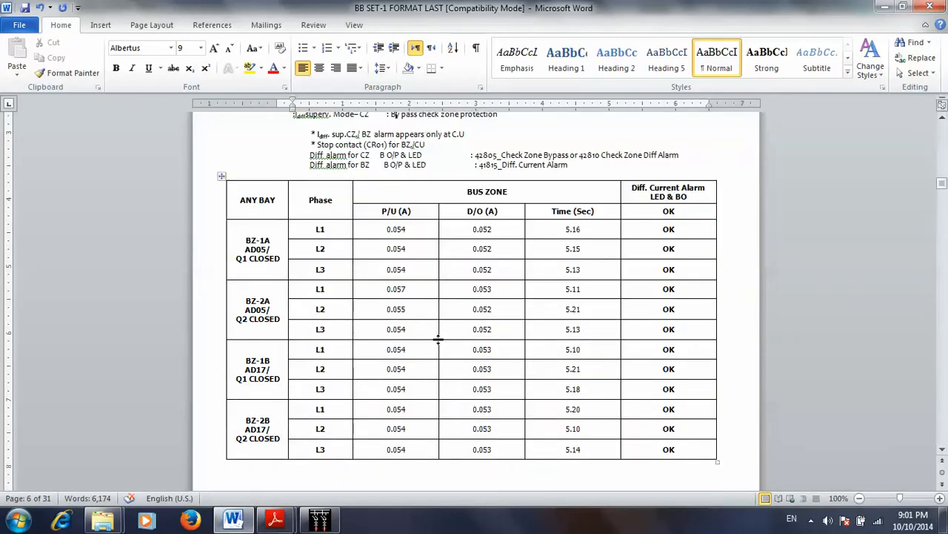
{"action": "left_click", "coordinate": [320, 518]}
{"action": "left_click", "coordinate": [130, 22]}
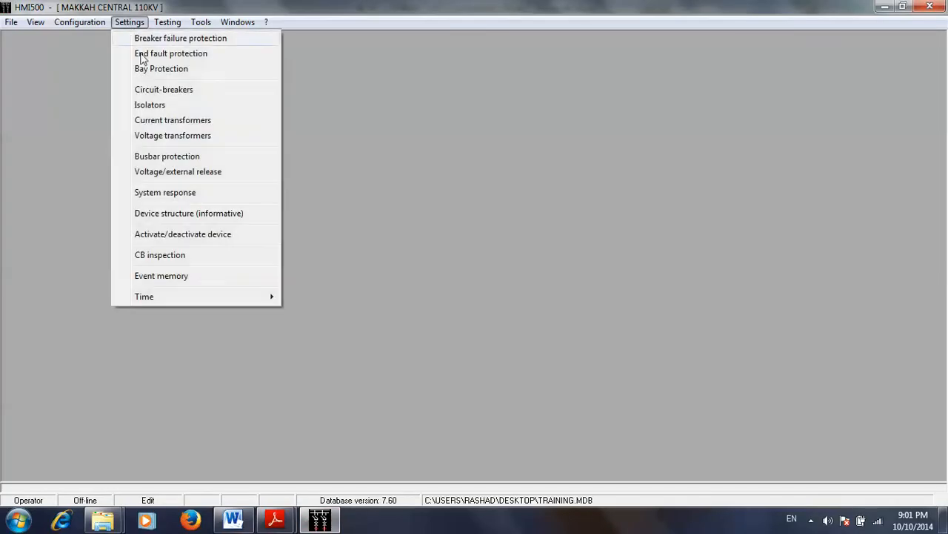
{"action": "left_click", "coordinate": [166, 156]}
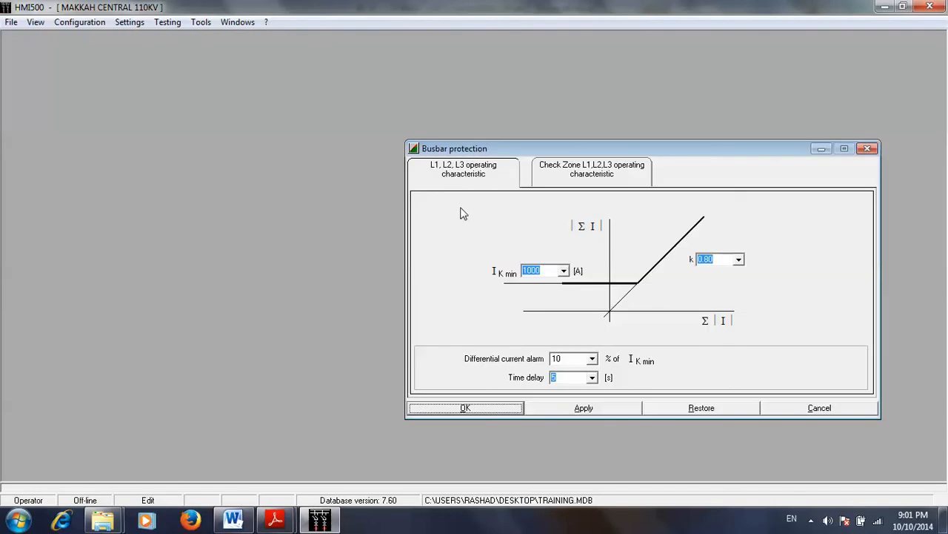
{"action": "left_click", "coordinate": [540, 270]}
{"action": "type", "text": "30"}
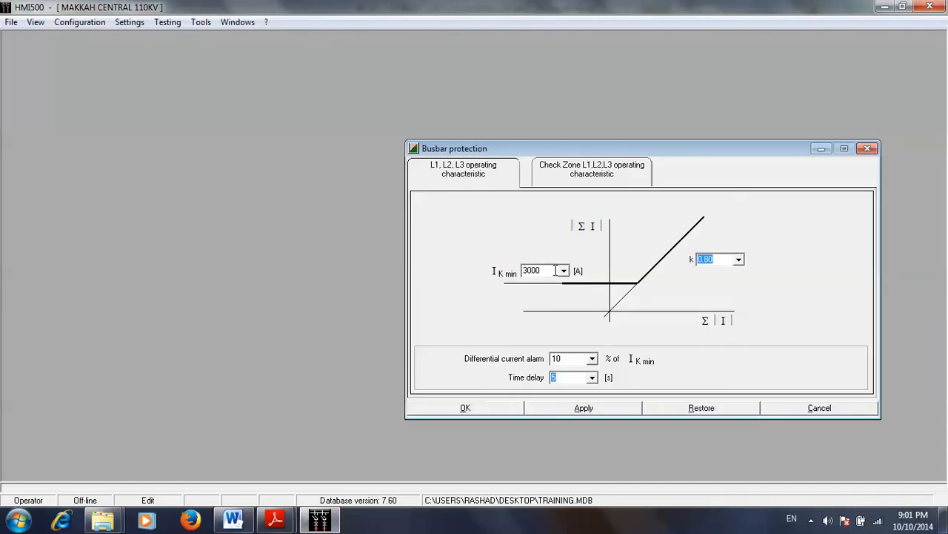
{"action": "left_click", "coordinate": [576, 359]}
{"action": "type", "text": "5"}
{"action": "left_click", "coordinate": [596, 409]}
Set the check zone IK min to 3000 A and its differential current alarm to 5 %, applying the settings.
{"action": "left_click", "coordinate": [585, 176]}
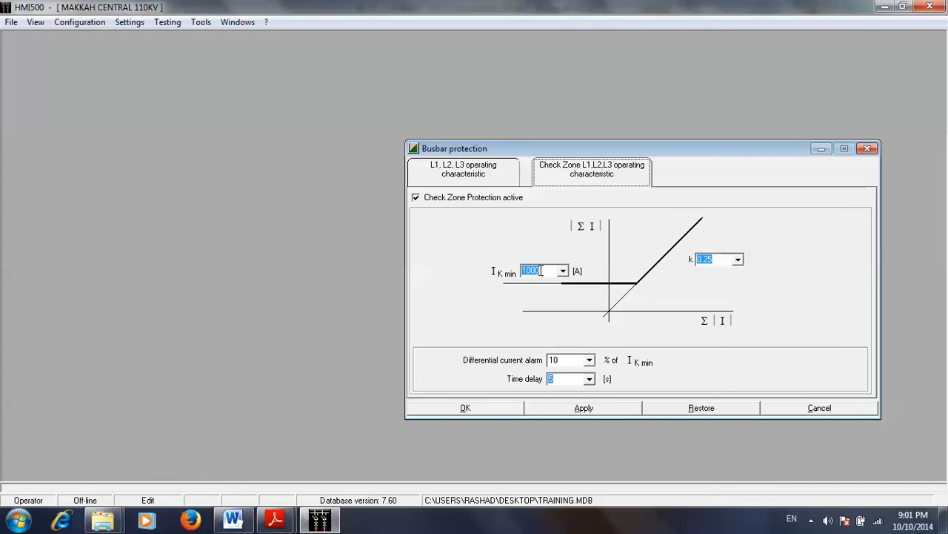
{"action": "type", "text": "30"}
{"action": "double_click", "coordinate": [561, 361]}
{"action": "type", "text": "5"}
{"action": "left_click", "coordinate": [578, 409]}
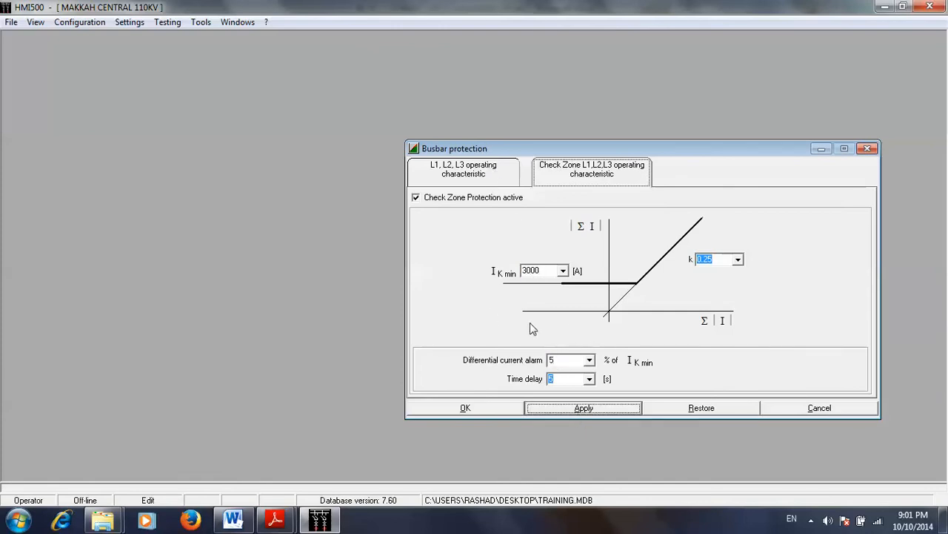
Set the check zone differential current alarm time delay to 1 s and apply it.
{"action": "left_click", "coordinate": [590, 379]}
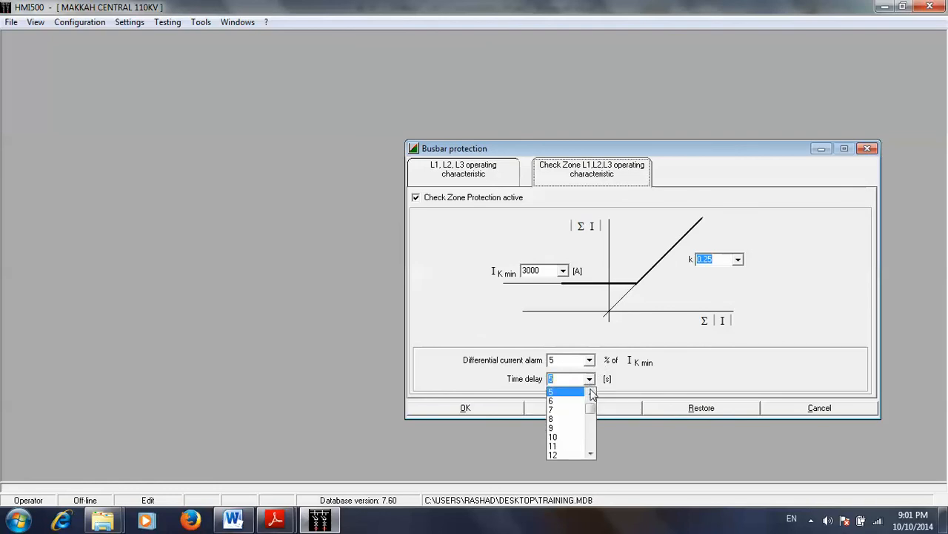
{"action": "left_click", "coordinate": [591, 394]}
{"action": "left_click", "coordinate": [590, 393]}
{"action": "left_click", "coordinate": [590, 394]}
{"action": "left_click", "coordinate": [590, 393]}
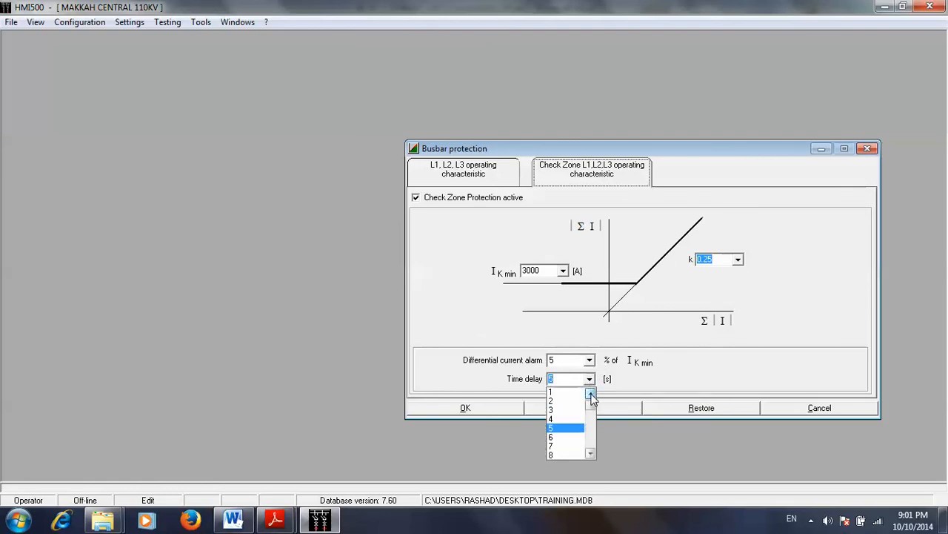
{"action": "left_click", "coordinate": [563, 392]}
{"action": "left_click", "coordinate": [560, 412]}
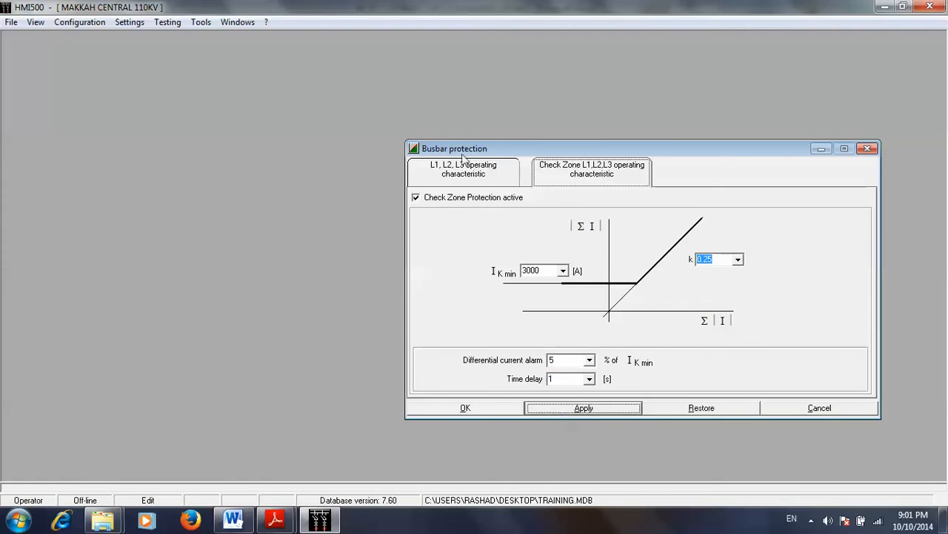
Set the L1, L2, L3 differential current alarm time delay to 1 s, apply it and close the busbar protection settings.
{"action": "left_click", "coordinate": [463, 167]}
{"action": "left_click", "coordinate": [592, 377]}
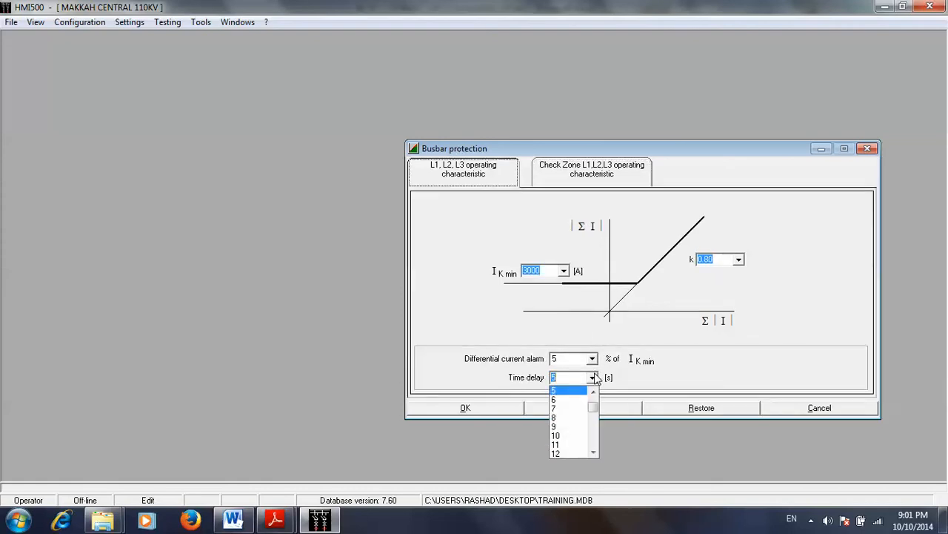
{"action": "left_click", "coordinate": [593, 392]}
{"action": "left_click", "coordinate": [593, 392]}
{"action": "left_click", "coordinate": [593, 392]}
{"action": "left_click", "coordinate": [593, 392]}
{"action": "left_click", "coordinate": [569, 390]}
{"action": "left_click", "coordinate": [575, 401]}
{"action": "left_click", "coordinate": [498, 410]}
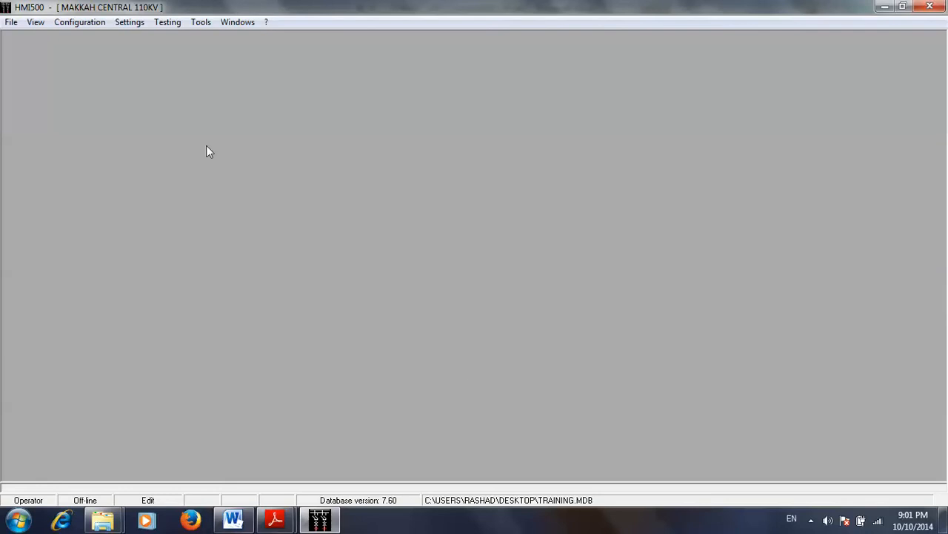
Check the option for downloading to the protection system, then examine the bus zone, bay and isolator entries in the Word report's alarm test table.
{"action": "left_click", "coordinate": [10, 22]}
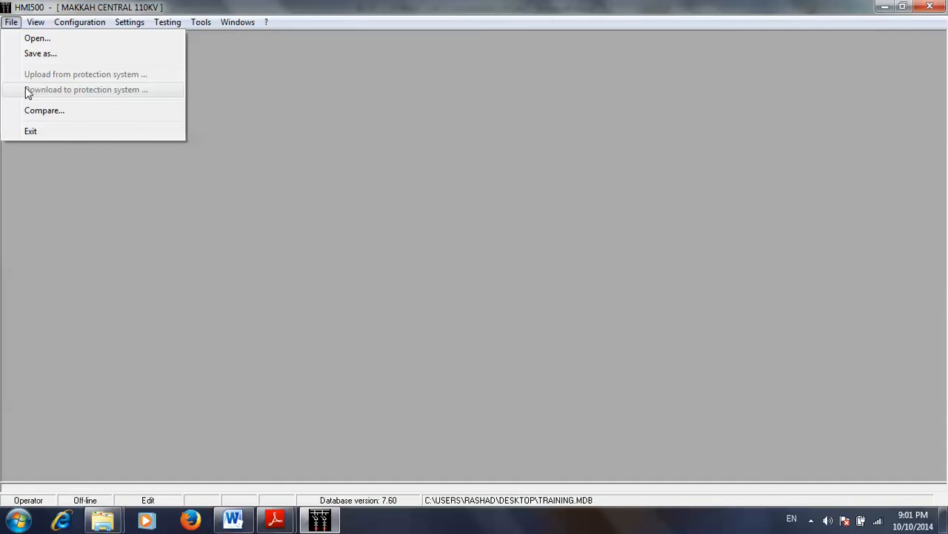
{"action": "left_click", "coordinate": [299, 374]}
{"action": "left_click", "coordinate": [232, 519]}
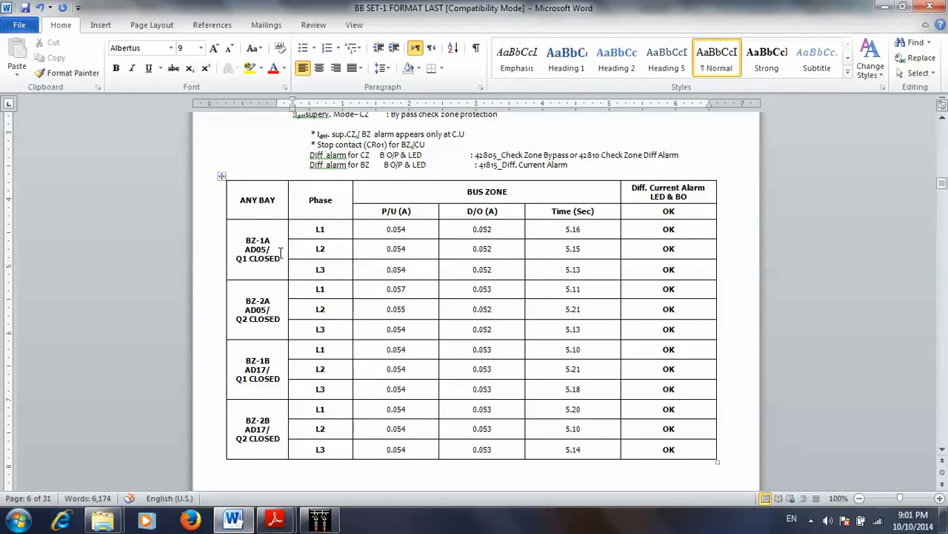
{"action": "left_click_drag", "start_coordinate": [273, 241], "coordinate": [246, 247]}
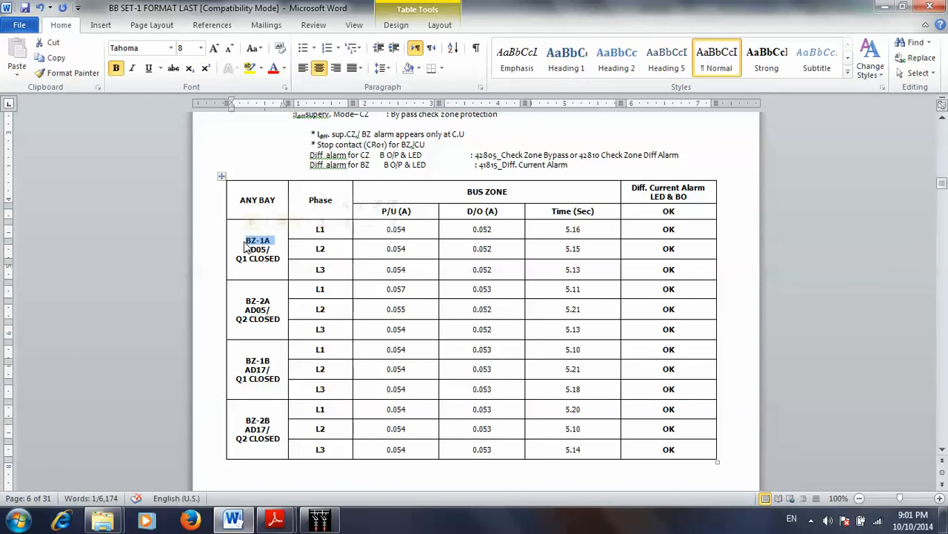
{"action": "left_click", "coordinate": [274, 302]}
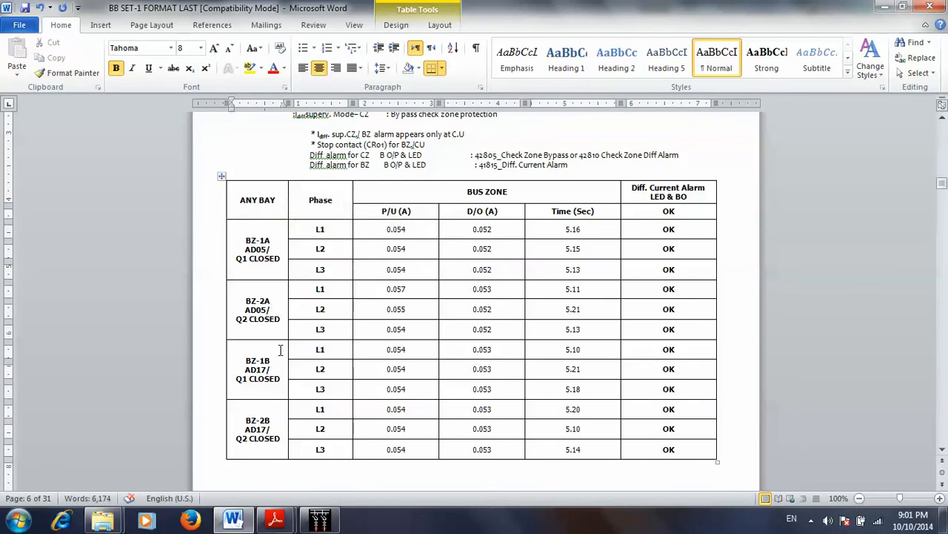
{"action": "left_click", "coordinate": [280, 354]}
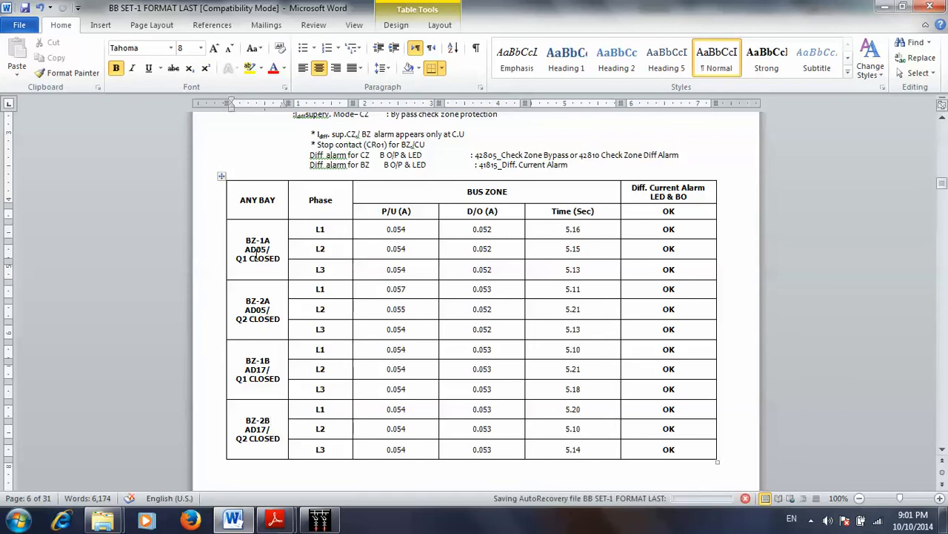
{"action": "left_click_drag", "start_coordinate": [245, 249], "coordinate": [269, 251]}
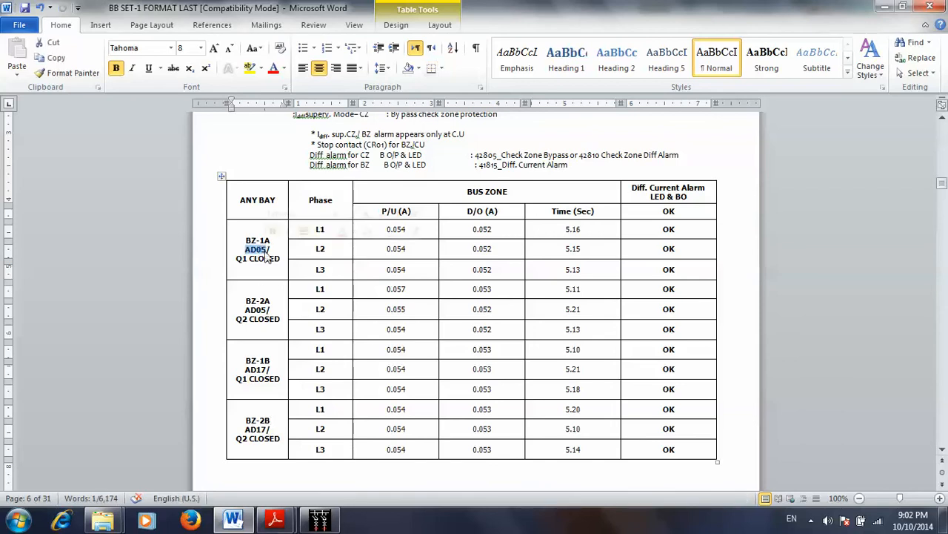
{"action": "left_click_drag", "start_coordinate": [247, 378], "coordinate": [258, 370]}
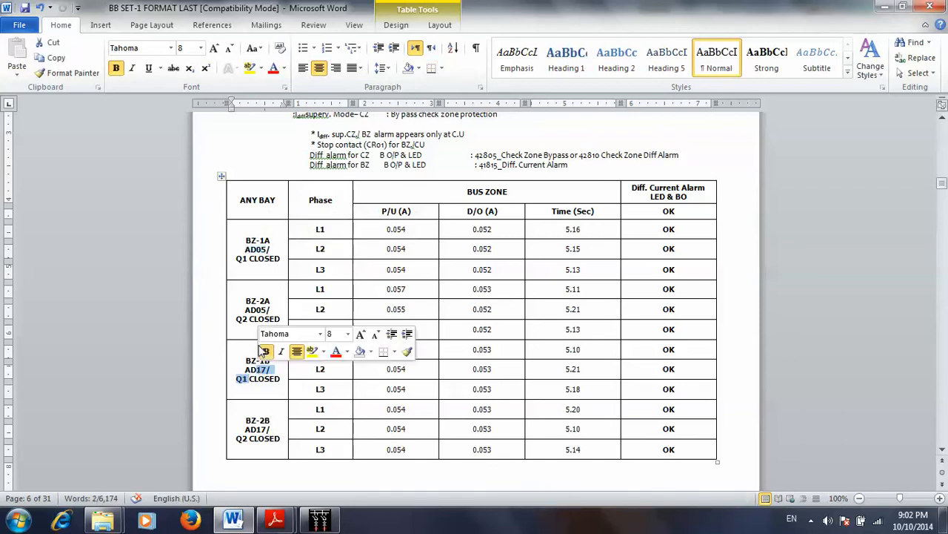
Review the pick-up and drop-off current entries for phases L1 and L2, and the BZ-1A zone and AD17 bay they relate to.
{"action": "left_click", "coordinate": [331, 232]}
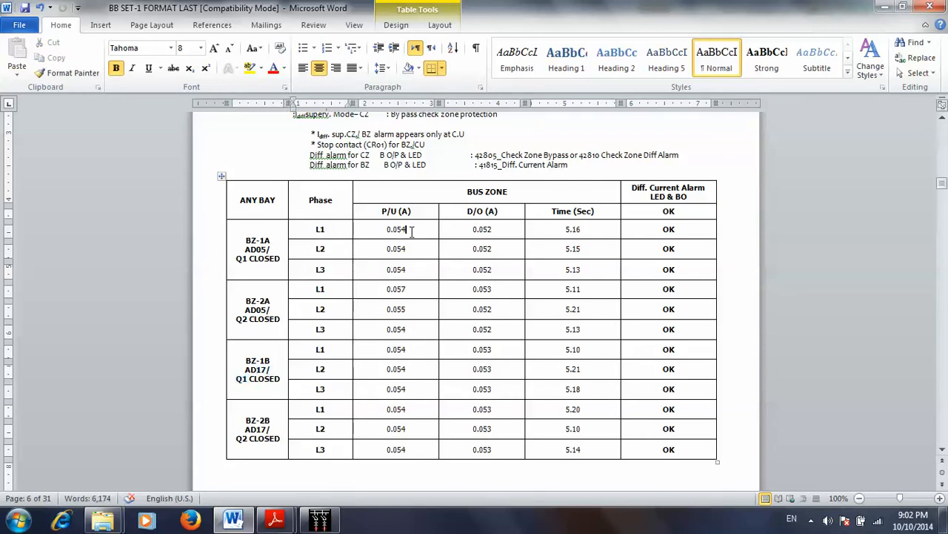
{"action": "left_click", "coordinate": [412, 231]}
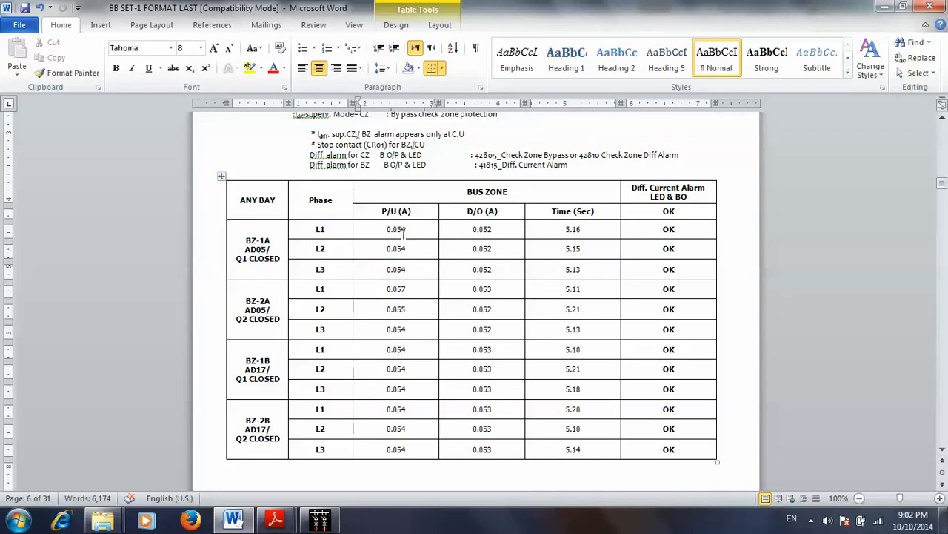
{"action": "left_click_drag", "start_coordinate": [406, 229], "coordinate": [384, 234]}
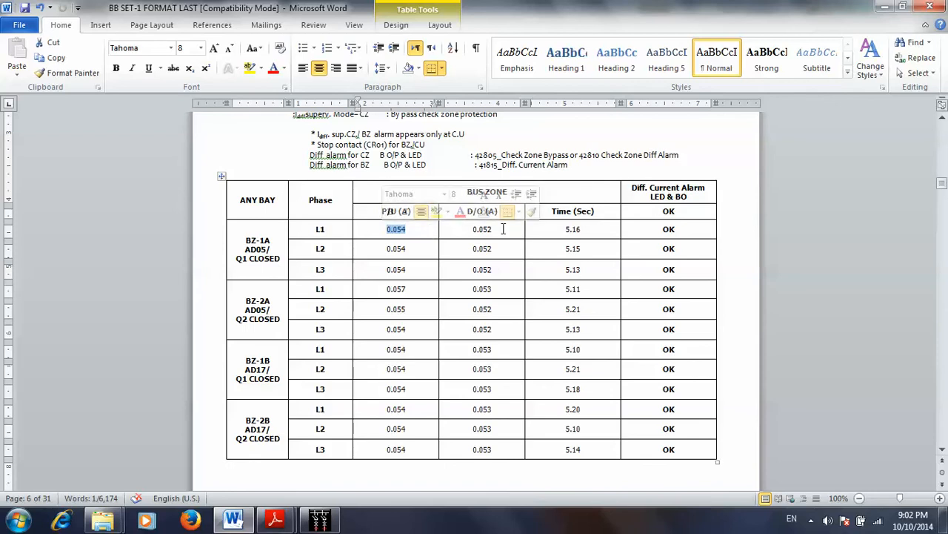
{"action": "left_click", "coordinate": [501, 230]}
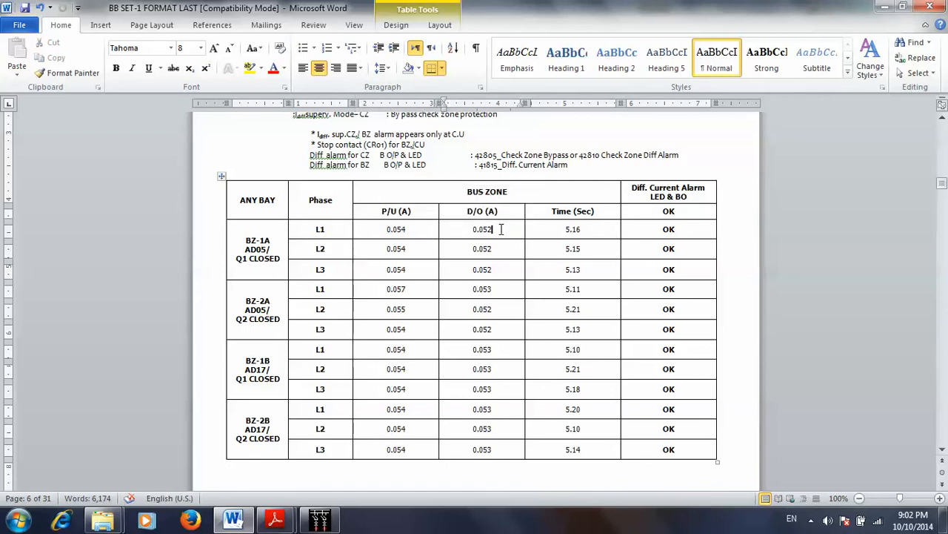
{"action": "left_click", "coordinate": [413, 249]}
{"action": "left_click_drag", "start_coordinate": [244, 240], "coordinate": [274, 242]}
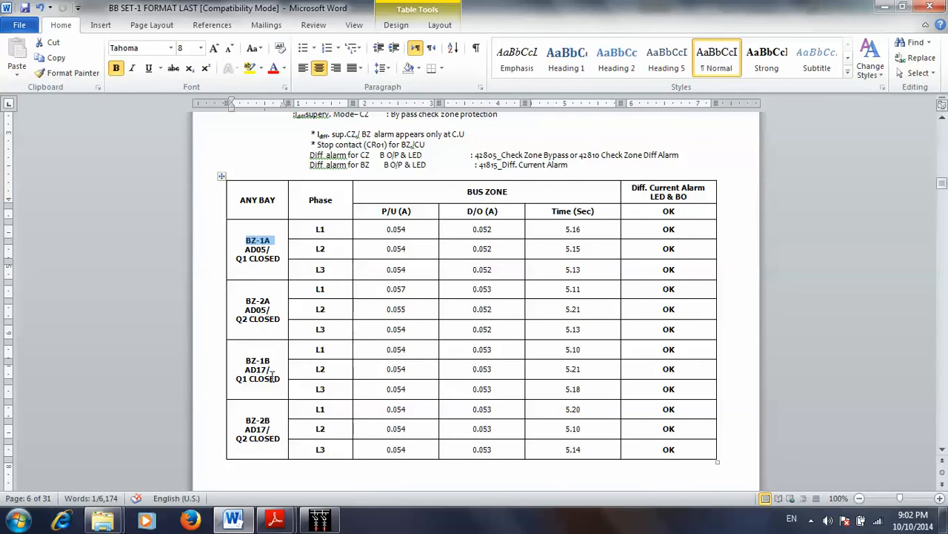
{"action": "left_click_drag", "start_coordinate": [270, 369], "coordinate": [244, 369]}
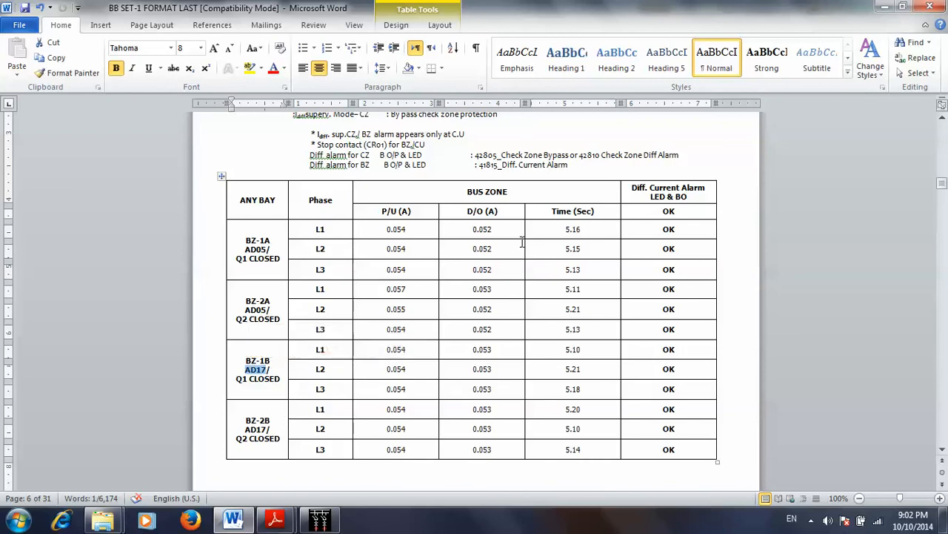
Switch to HMI500 and set the L1, L2, L3 differential current alarm time delay to 5 s in the busbar protection settings, applying it.
{"action": "left_click", "coordinate": [320, 517]}
{"action": "left_click", "coordinate": [324, 520]}
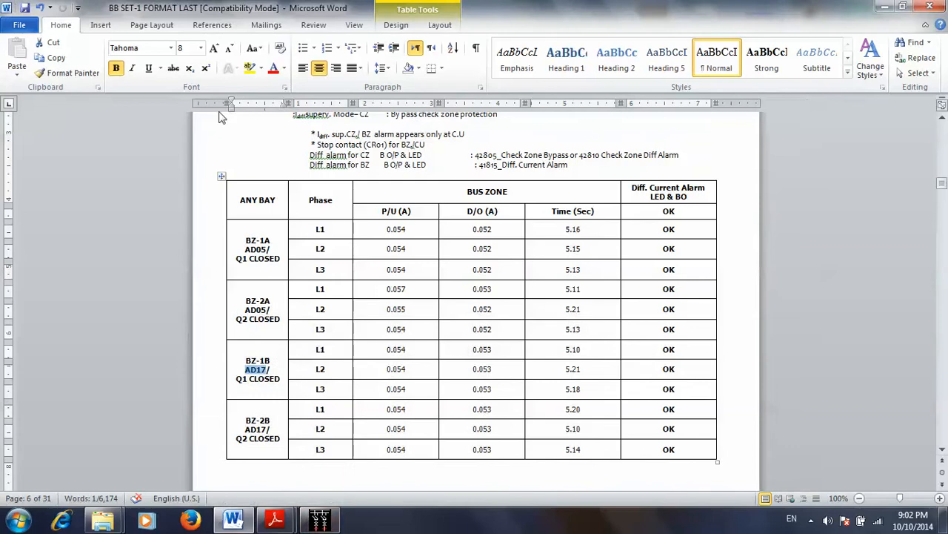
{"action": "left_click", "coordinate": [324, 520]}
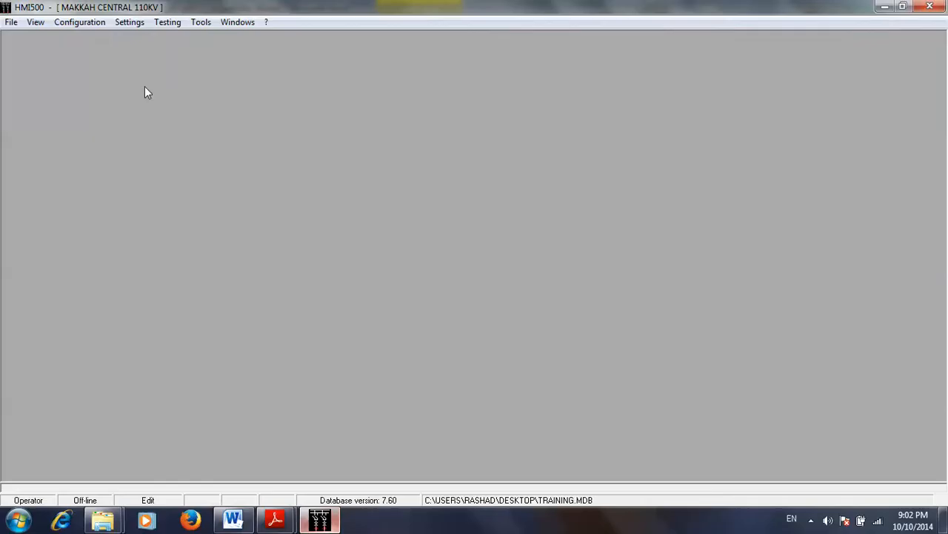
{"action": "left_click", "coordinate": [129, 22]}
{"action": "left_click", "coordinate": [165, 156]}
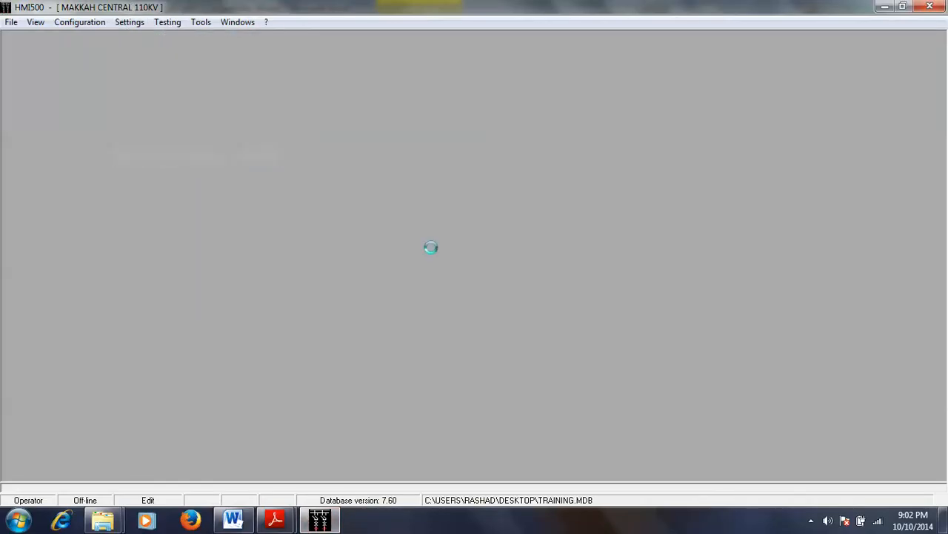
{"action": "left_click", "coordinate": [568, 378]}
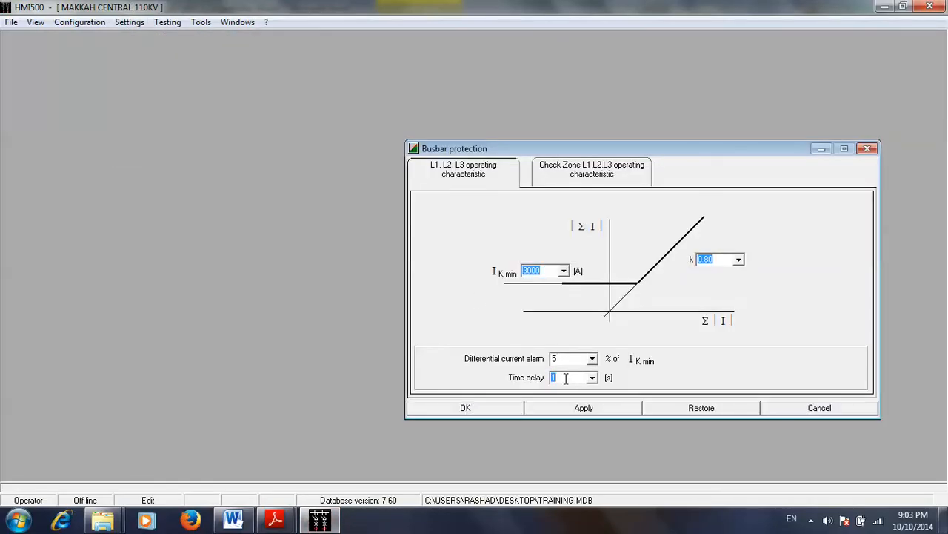
{"action": "type", "text": "5"}
{"action": "left_click", "coordinate": [585, 409]}
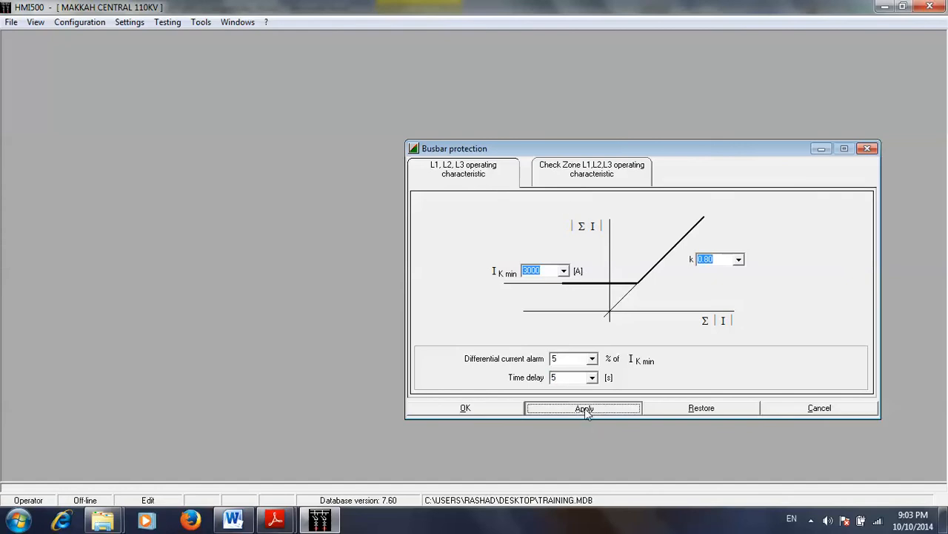
Set the check zone differential current alarm time delay to 5 s, apply it and close the busbar protection settings.
{"action": "left_click", "coordinate": [576, 179]}
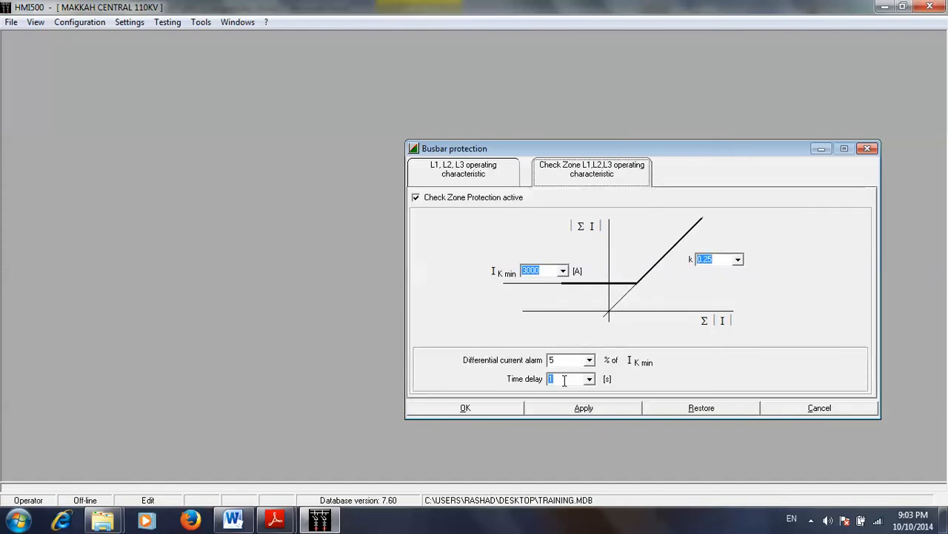
{"action": "left_click", "coordinate": [561, 408]}
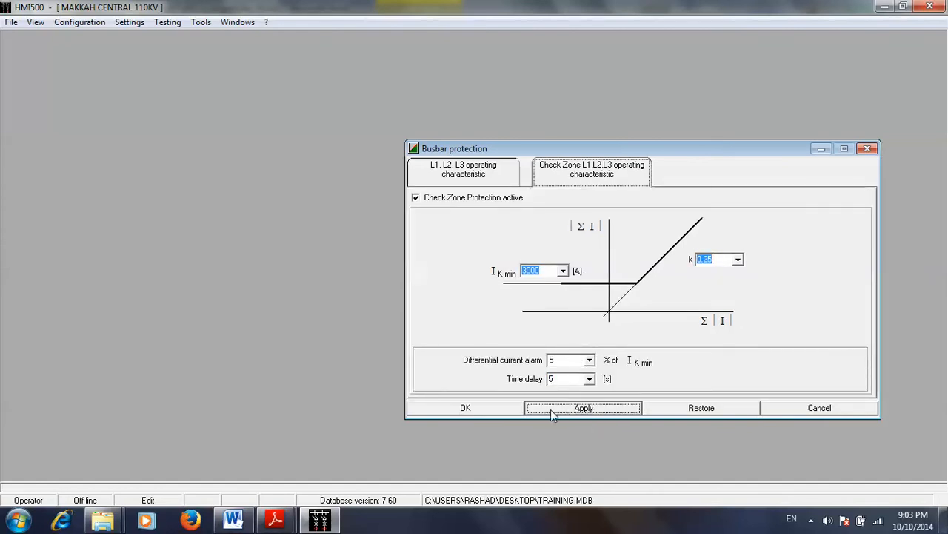
{"action": "left_click", "coordinate": [490, 413]}
Check the option for downloading to the protection system, then review the BZ-1A pick-up current and time entries in the Word report.
{"action": "left_click", "coordinate": [11, 22]}
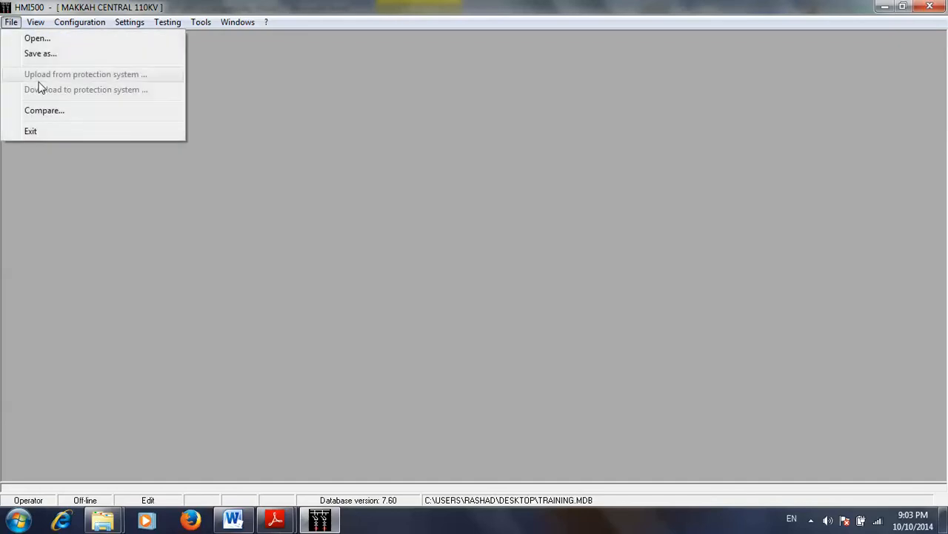
{"action": "left_click", "coordinate": [257, 283]}
{"action": "left_click", "coordinate": [232, 519]}
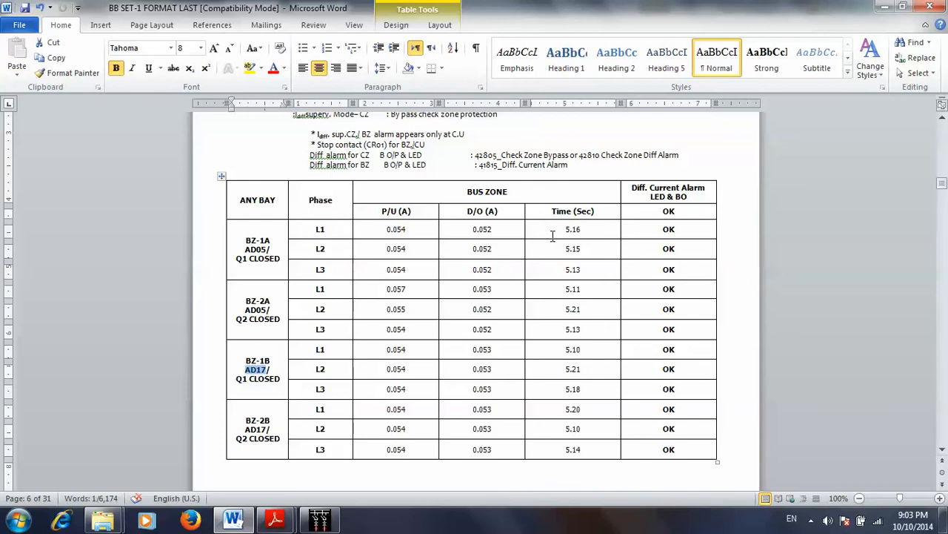
{"action": "left_click", "coordinate": [413, 233]}
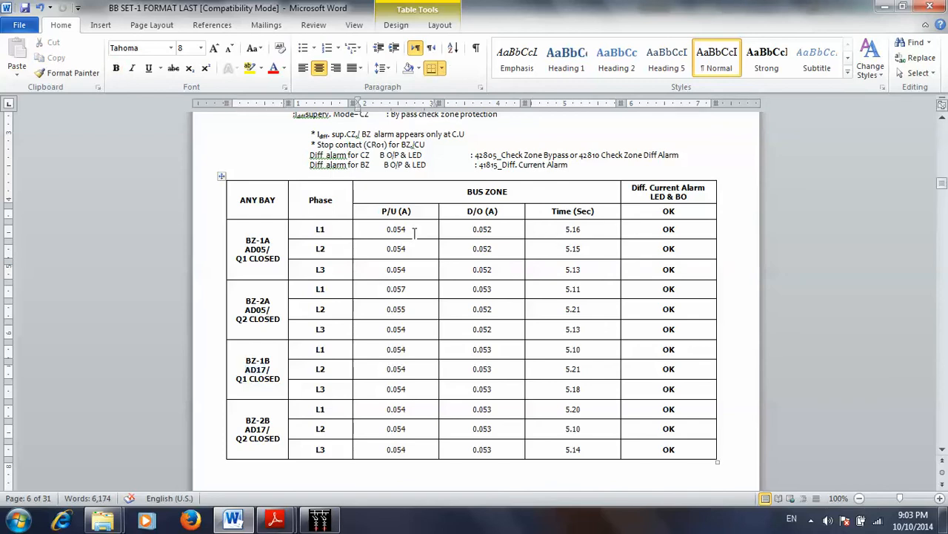
{"action": "left_click", "coordinate": [582, 232]}
{"action": "left_click", "coordinate": [587, 272]}
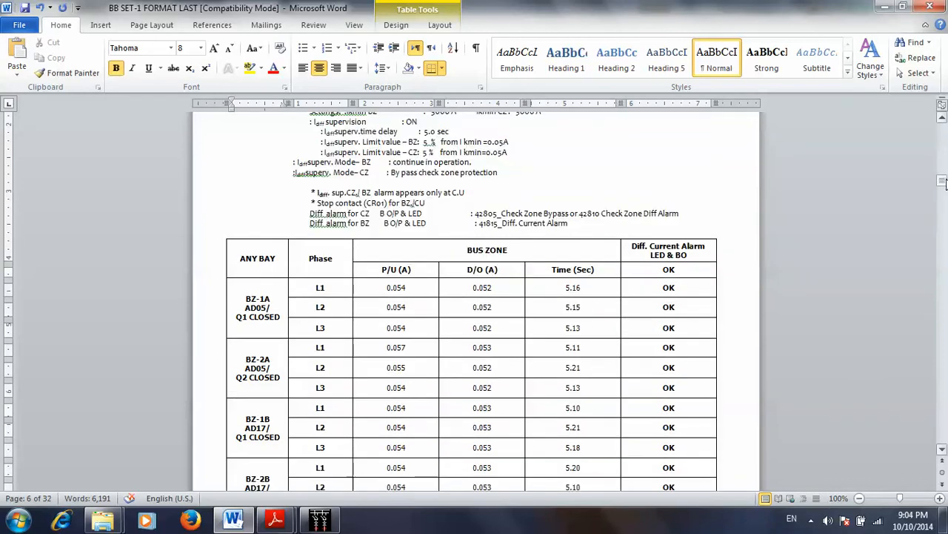
Examine the check zone rows of the alarm test table, including the L1 pick-up, drop-off and time entries.
{"action": "left_click_drag", "start_coordinate": [943, 184], "coordinate": [944, 187]}
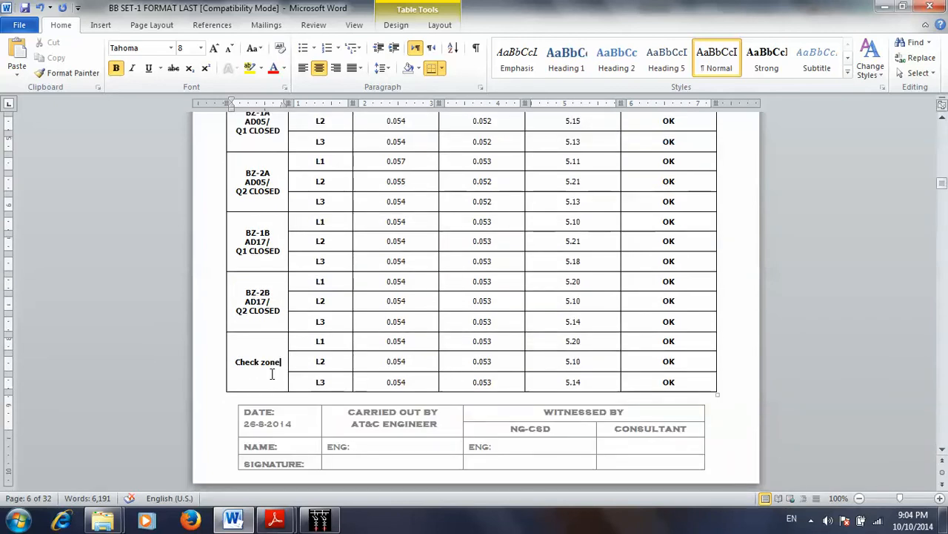
{"action": "left_click_drag", "start_coordinate": [281, 363], "coordinate": [239, 368]}
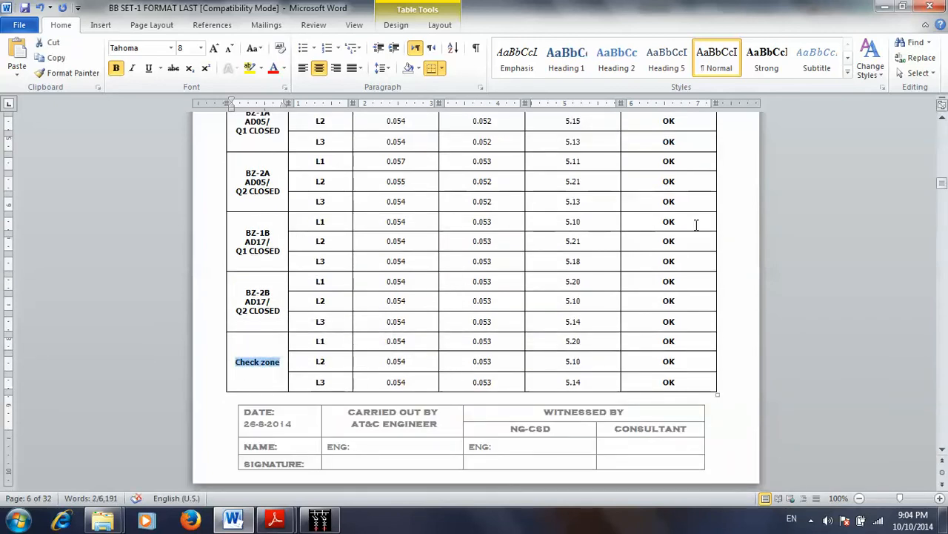
{"action": "left_click_drag", "start_coordinate": [944, 184], "coordinate": [944, 185]}
{"action": "left_click", "coordinate": [436, 339]}
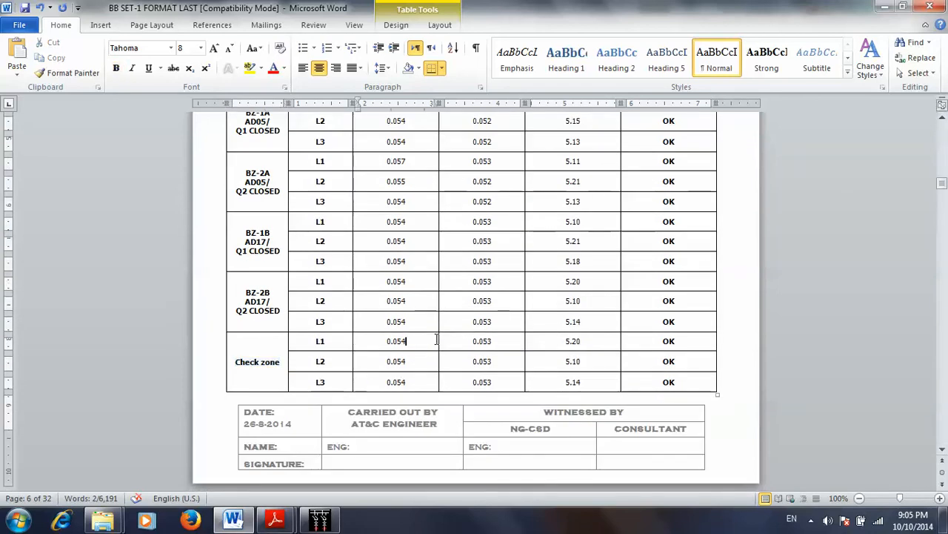
{"action": "left_click", "coordinate": [493, 340]}
{"action": "left_click", "coordinate": [589, 342]}
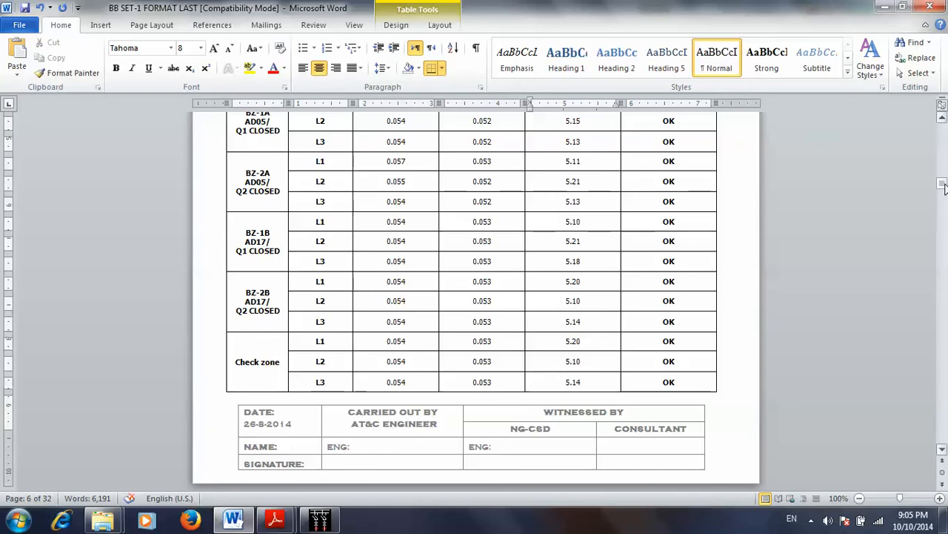
Delete the empty lines above the "3-Bus bar Protection Diff. Current" heading.
{"action": "left_click_drag", "start_coordinate": [943, 186], "coordinate": [943, 192]}
{"action": "left_click", "coordinate": [404, 216]}
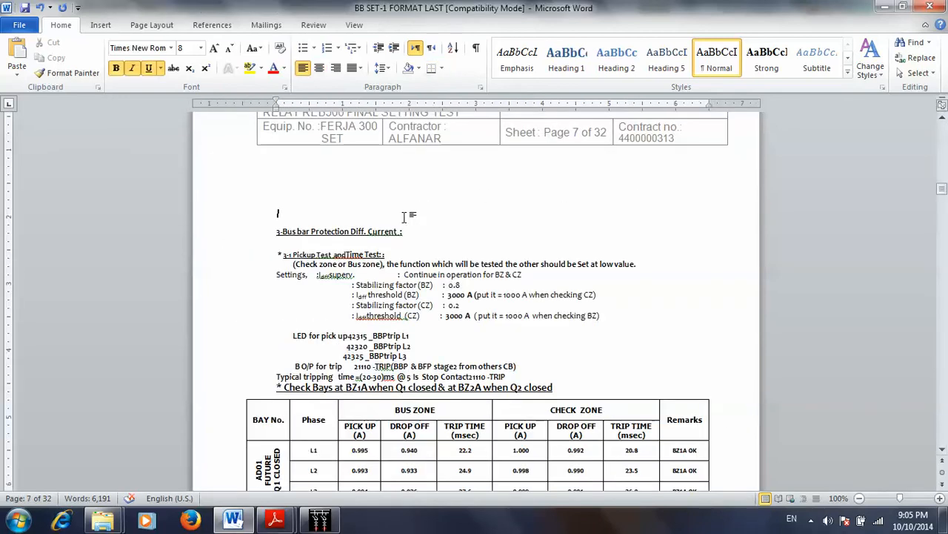
{"action": "key", "text": "BackSpace"}
{"action": "key", "text": "BackSpace"}
{"action": "key", "text": "BackSpace"}
{"action": "key", "text": "BackSpace"}
{"action": "key", "text": "BackSpace"}
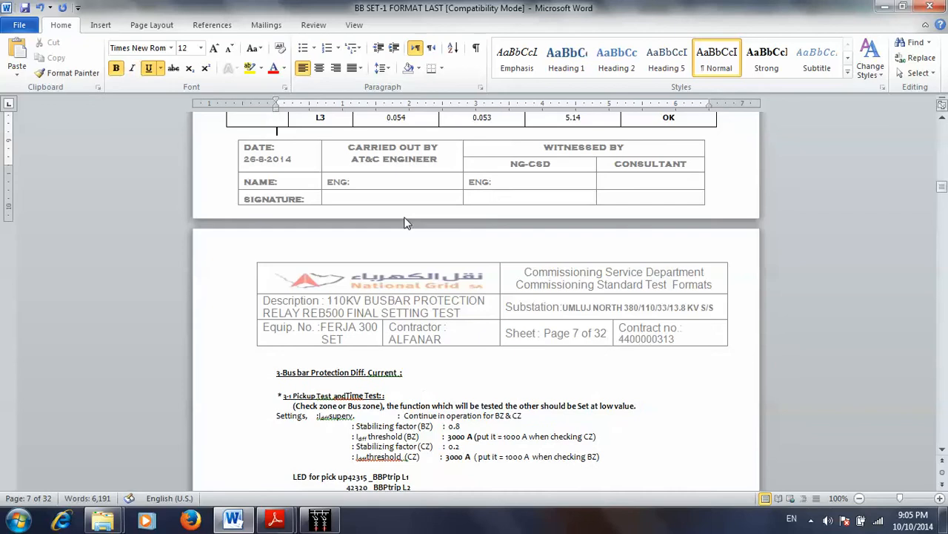
Examine the pickup test's stabilizing factor and differential threshold settings for the bus zone and check zone.
{"action": "left_click_drag", "start_coordinate": [943, 185], "coordinate": [944, 194]}
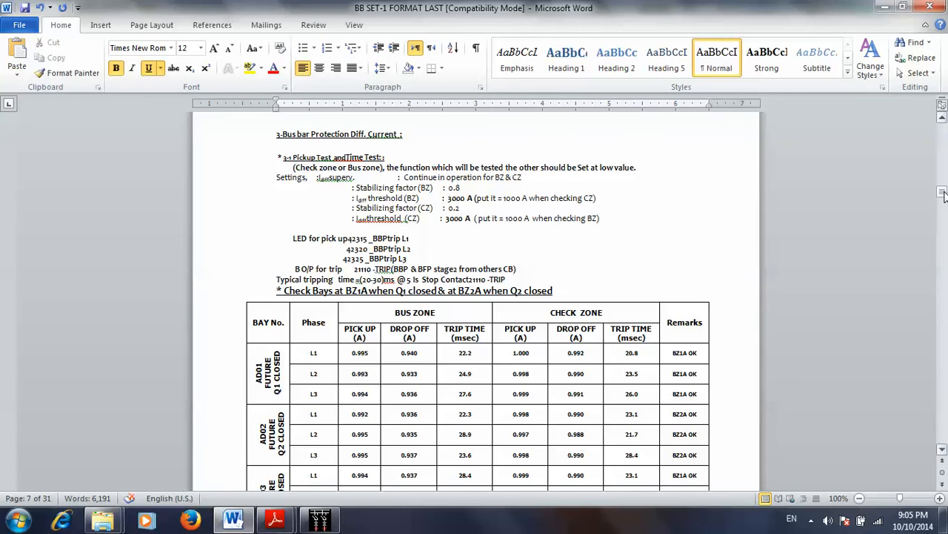
{"action": "double_click", "coordinate": [455, 197]}
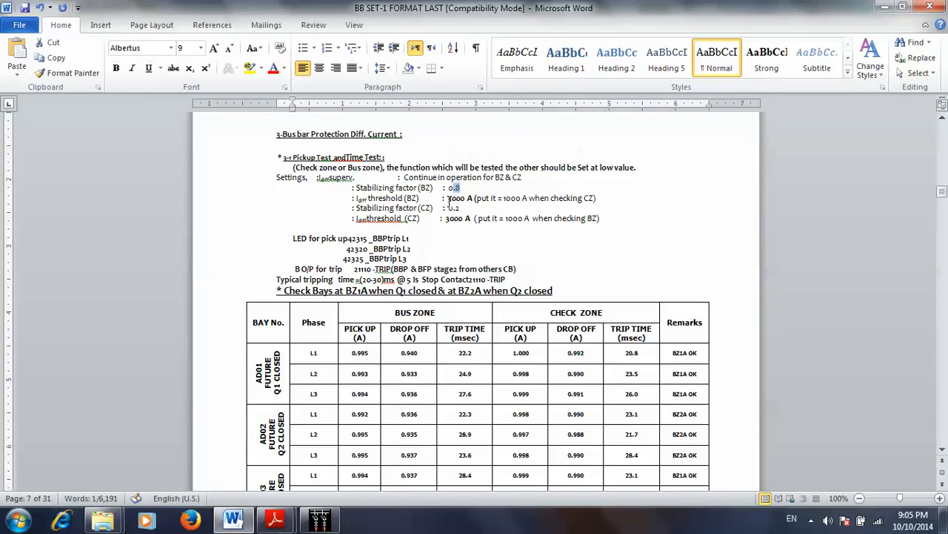
{"action": "key", "text": "ctrl+b"}
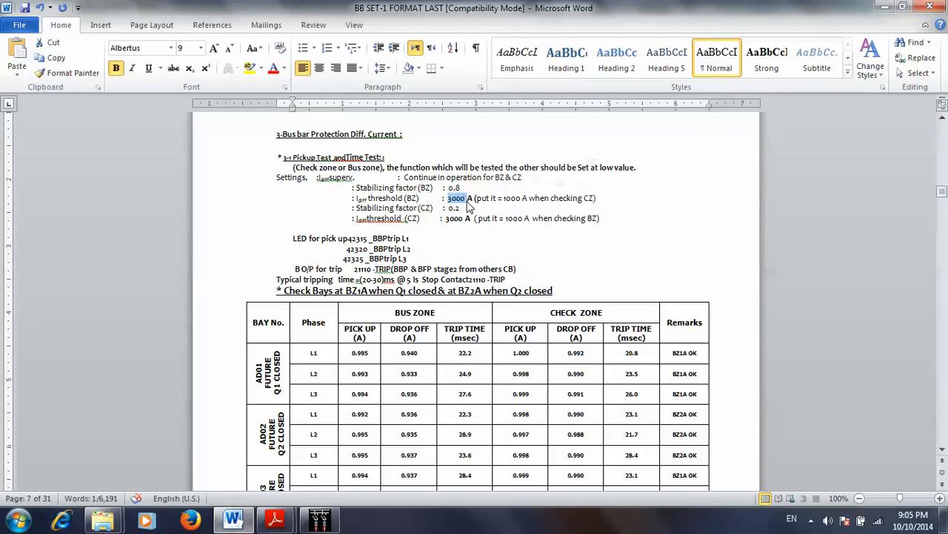
{"action": "mouse_move", "coordinate": [464, 208]}
{"action": "left_mouse_down"}
{"action": "mouse_move", "coordinate": [297, 212]}
{"action": "mouse_move", "coordinate": [456, 209]}
{"action": "mouse_move", "coordinate": [447, 209]}
{"action": "mouse_move", "coordinate": [464, 222]}
{"action": "left_mouse_up"}
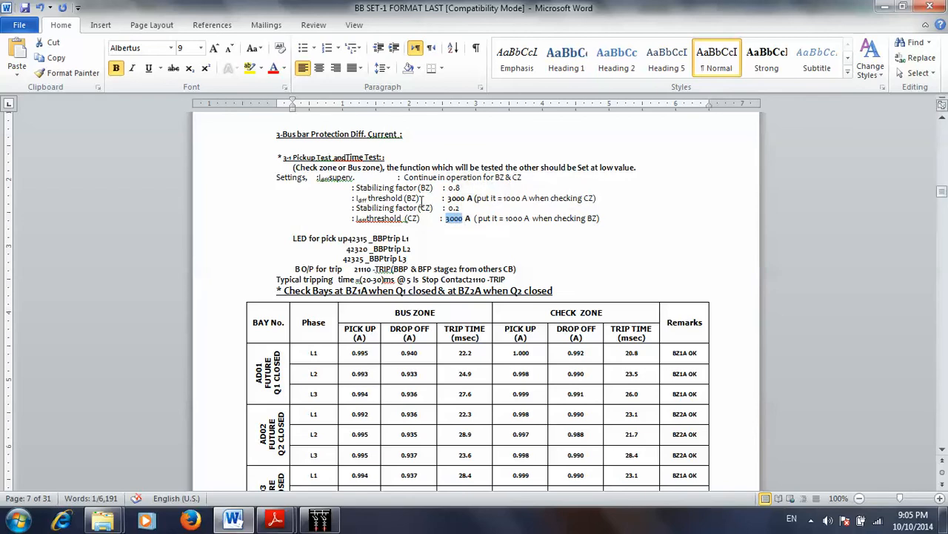
{"action": "left_click", "coordinate": [417, 199]}
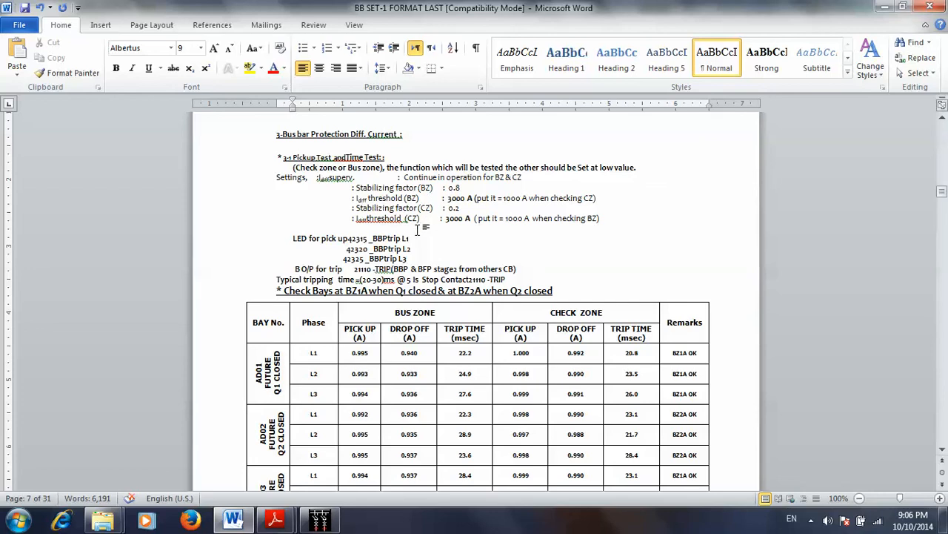
Review the report's pick-up LED signals for BBP trip L1 to L3 and the 21110 TRIP binary output.
{"action": "left_click", "coordinate": [411, 238]}
{"action": "left_click", "coordinate": [410, 259]}
{"action": "left_click_drag", "start_coordinate": [355, 270], "coordinate": [392, 271]}
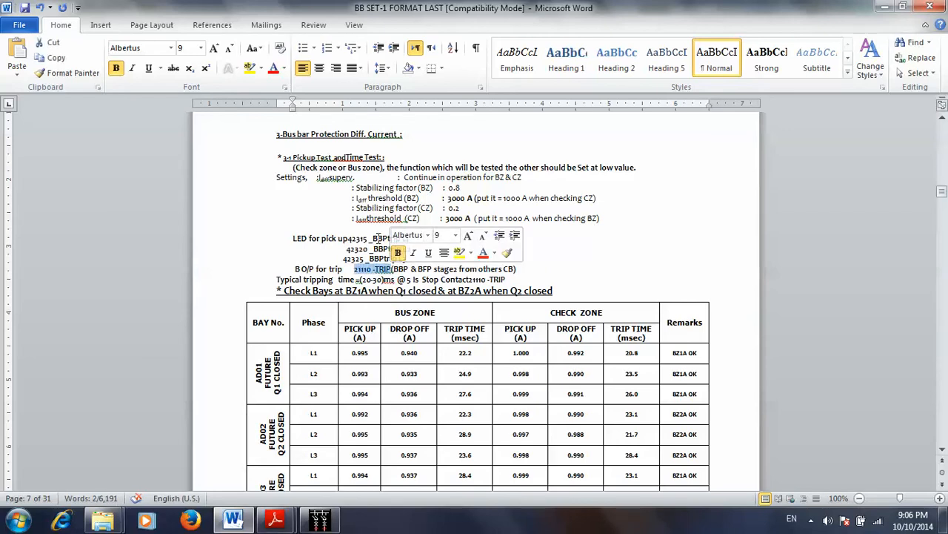
{"action": "left_click", "coordinate": [378, 237]}
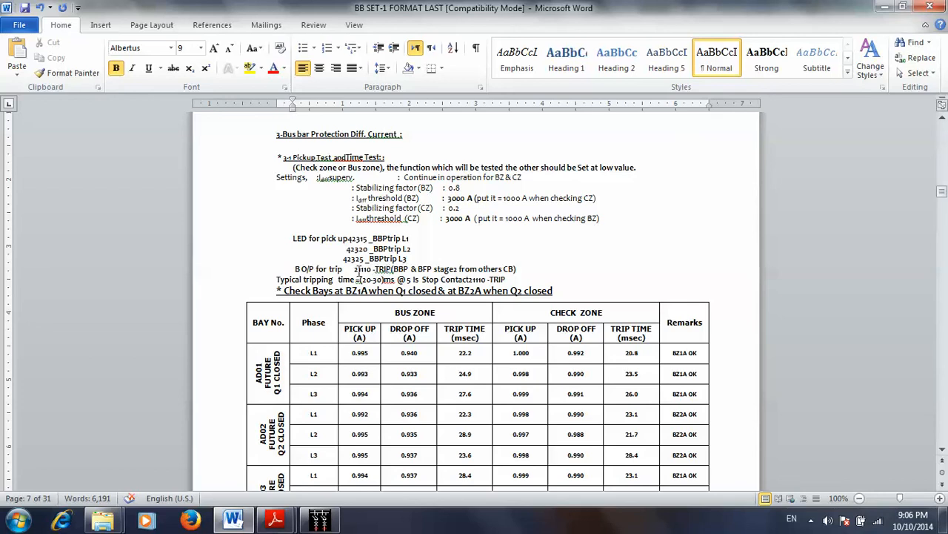
{"action": "left_click_drag", "start_coordinate": [354, 269], "coordinate": [390, 271]}
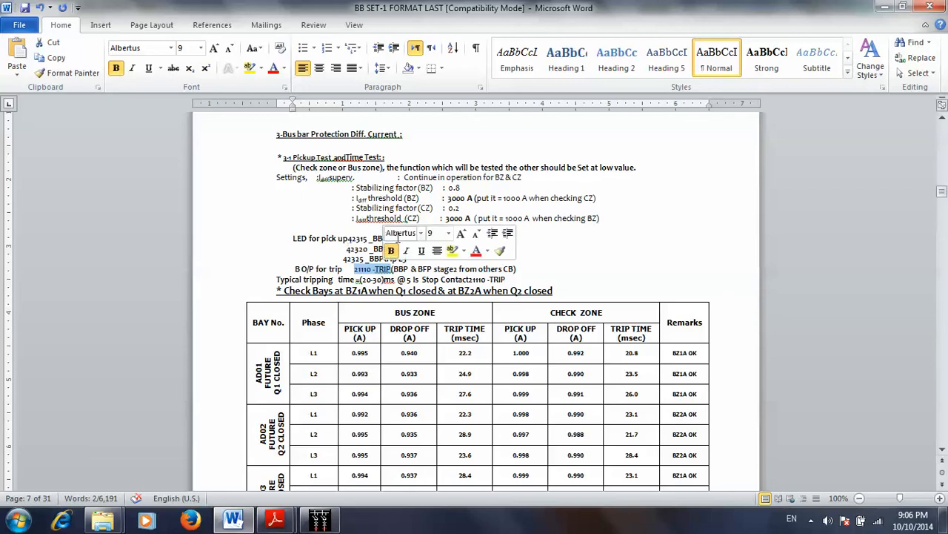
{"action": "left_click_drag", "start_coordinate": [372, 238], "coordinate": [403, 259]}
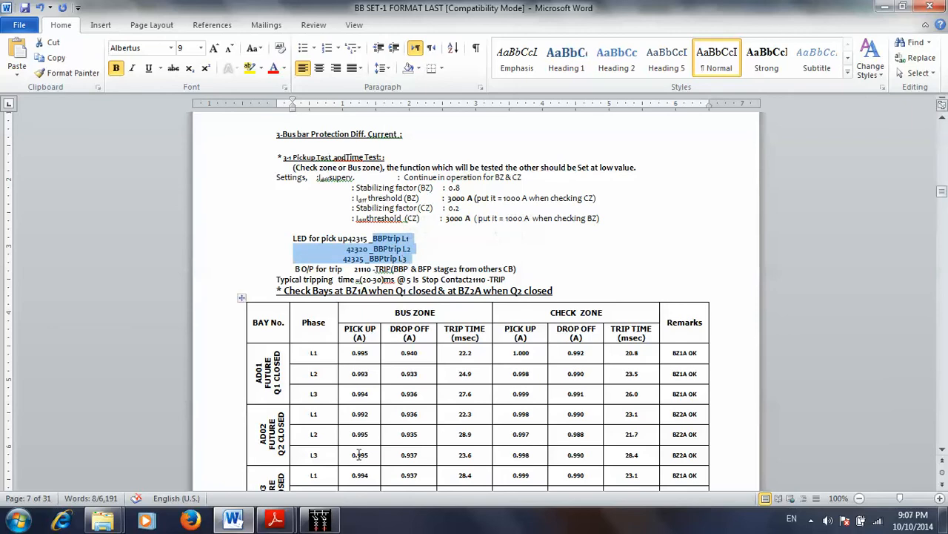
Switch to HMI500 and open the output signals of the CU01 binary module in slot 16.
{"action": "left_click", "coordinate": [319, 519]}
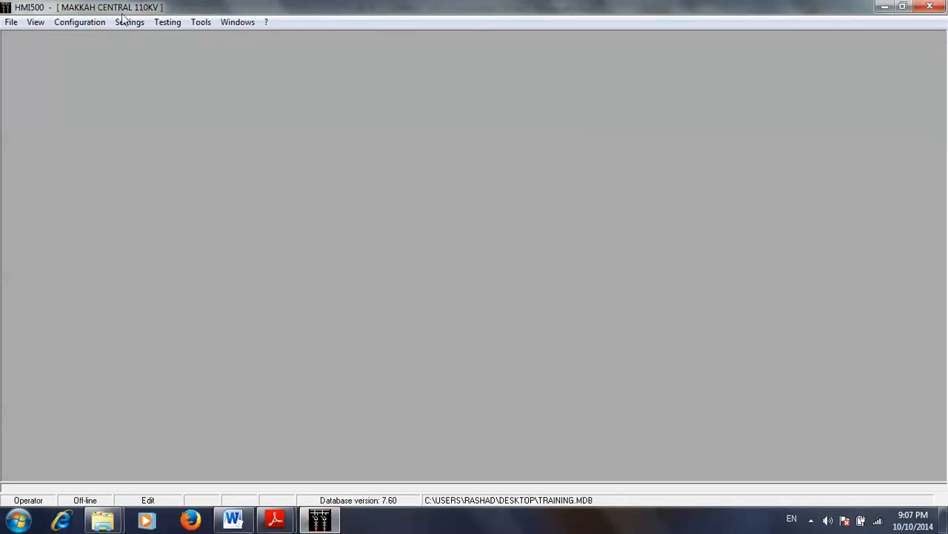
{"action": "left_click", "coordinate": [88, 23]}
{"action": "left_click", "coordinate": [100, 79]}
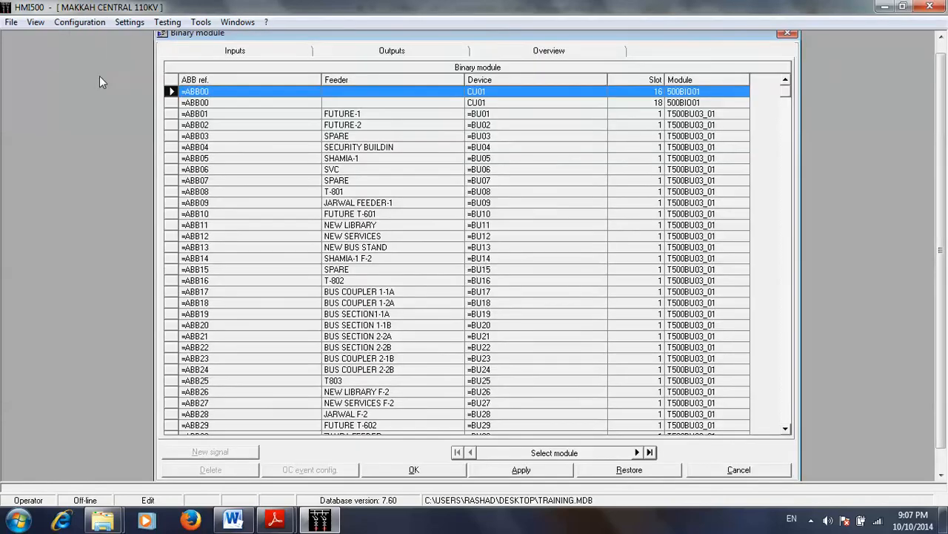
{"action": "double_click", "coordinate": [375, 94]}
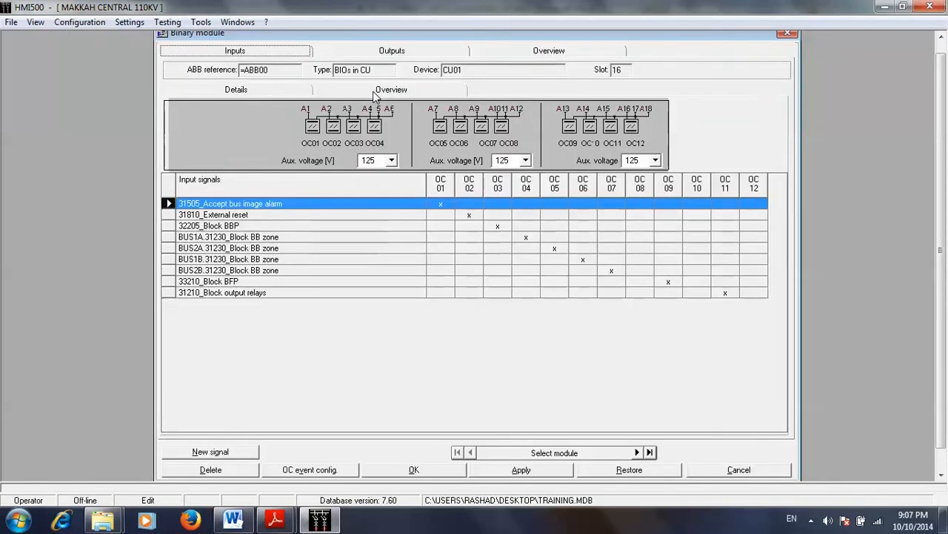
{"action": "left_click", "coordinate": [361, 52]}
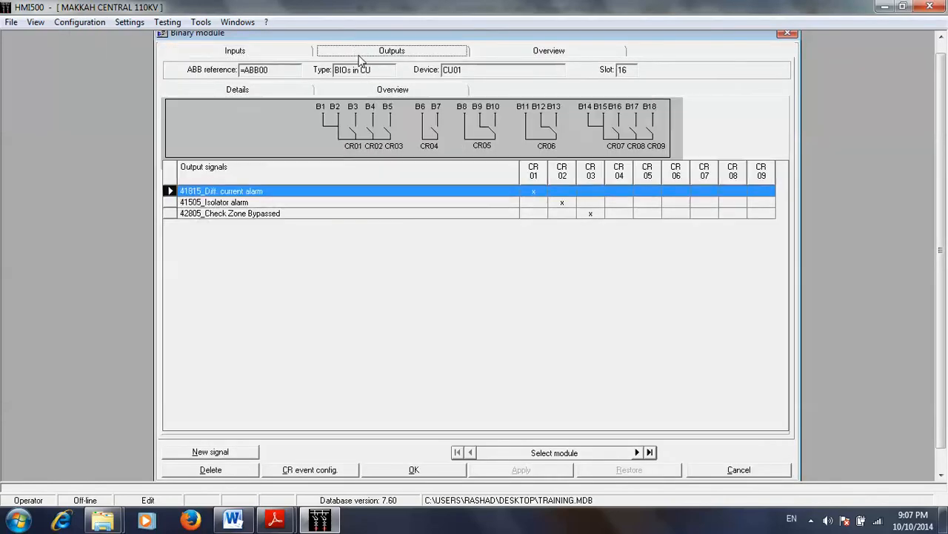
Add the BBP signal 42315_BBP trip L1 to the binary module's outputs.
{"action": "left_click", "coordinate": [215, 453]}
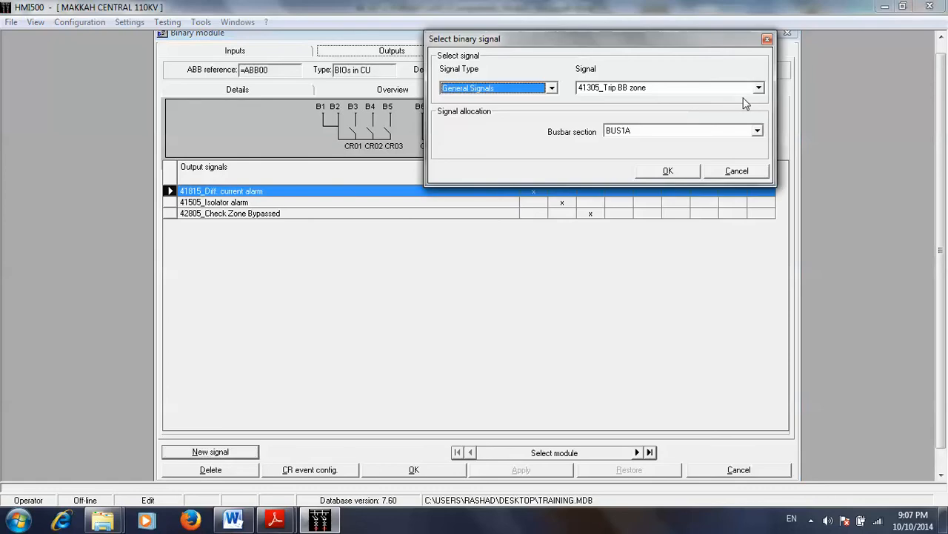
{"action": "left_click", "coordinate": [553, 89]}
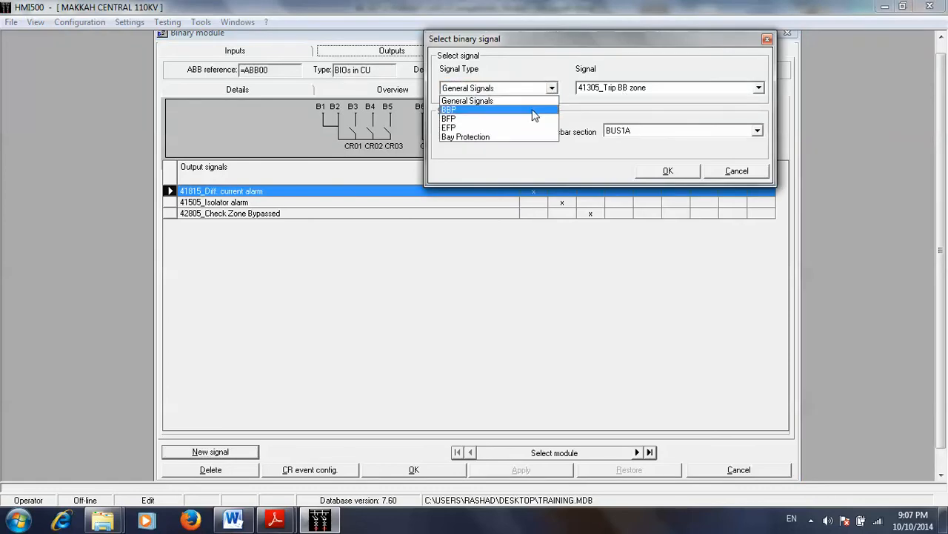
{"action": "left_click", "coordinate": [534, 110]}
{"action": "left_click", "coordinate": [757, 88]}
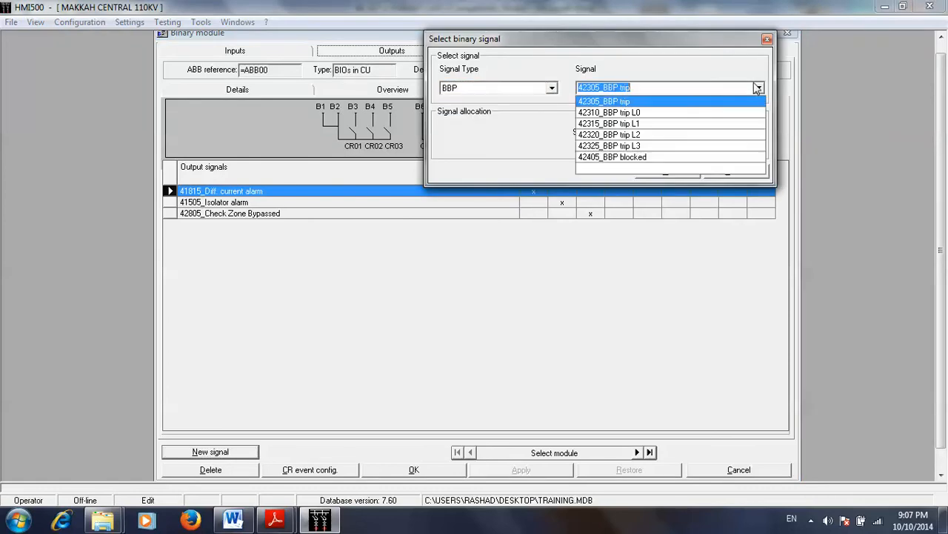
{"action": "left_click", "coordinate": [653, 124]}
{"action": "left_click", "coordinate": [689, 175]}
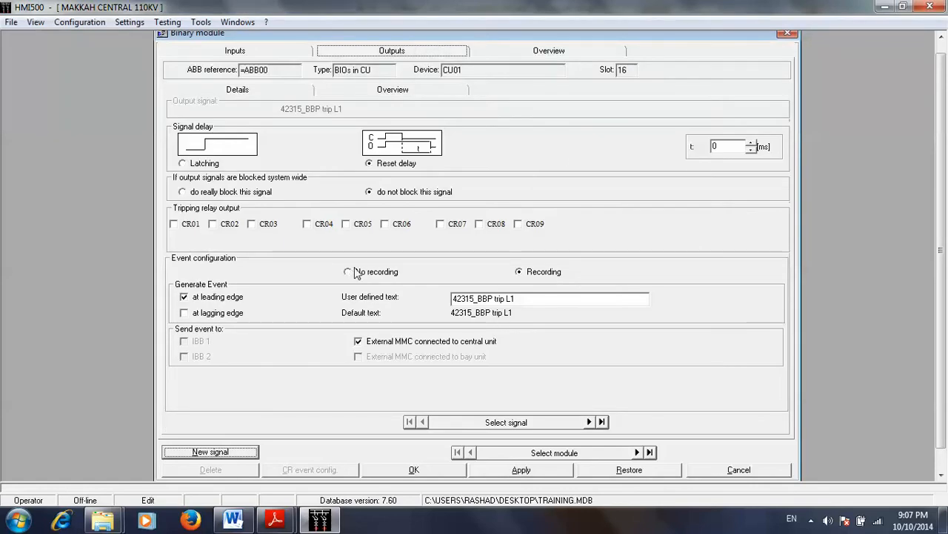
Add the BBP signal 42320_BBP trip L2 to the outputs of the CU01 binary module in slot 16.
{"action": "left_click", "coordinate": [380, 94]}
{"action": "left_click", "coordinate": [210, 451]}
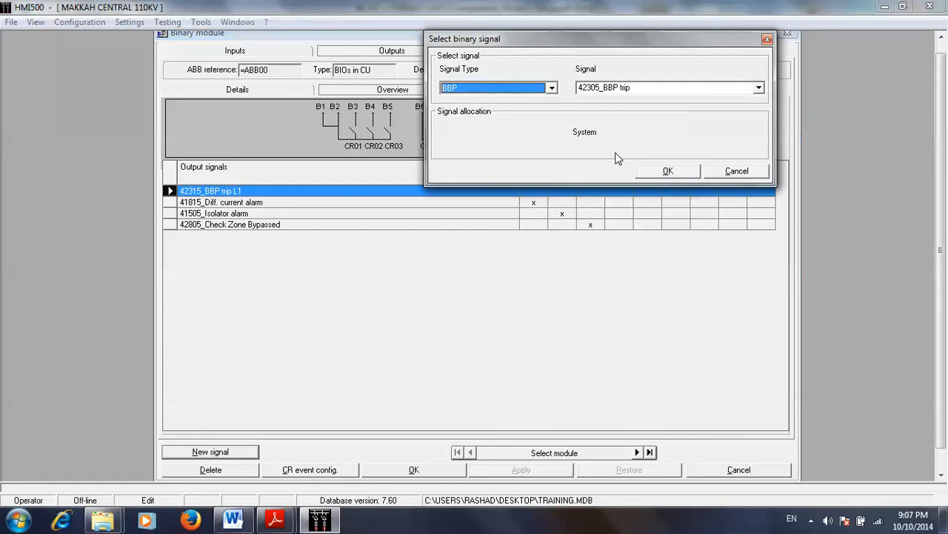
{"action": "left_click", "coordinate": [741, 89]}
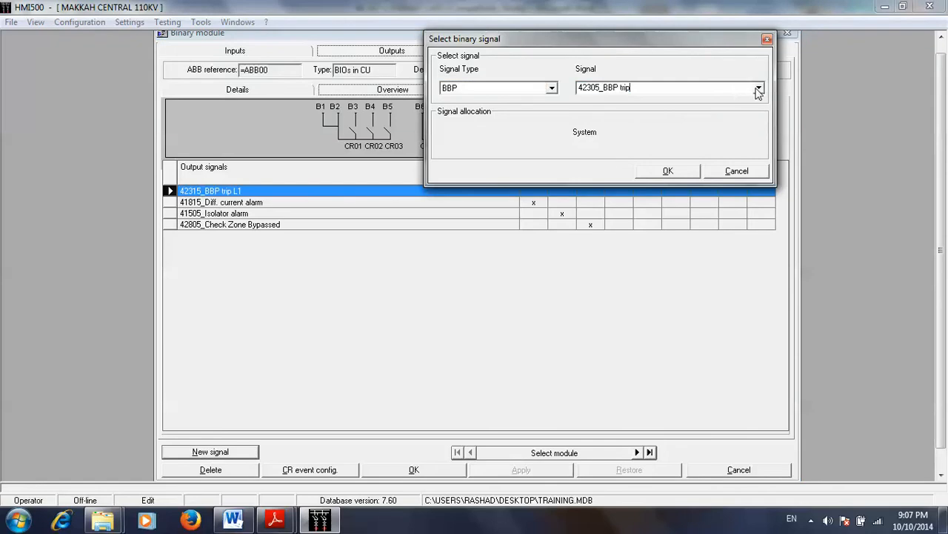
{"action": "left_click", "coordinate": [759, 88]}
{"action": "left_click", "coordinate": [704, 125]}
{"action": "left_click", "coordinate": [668, 171]}
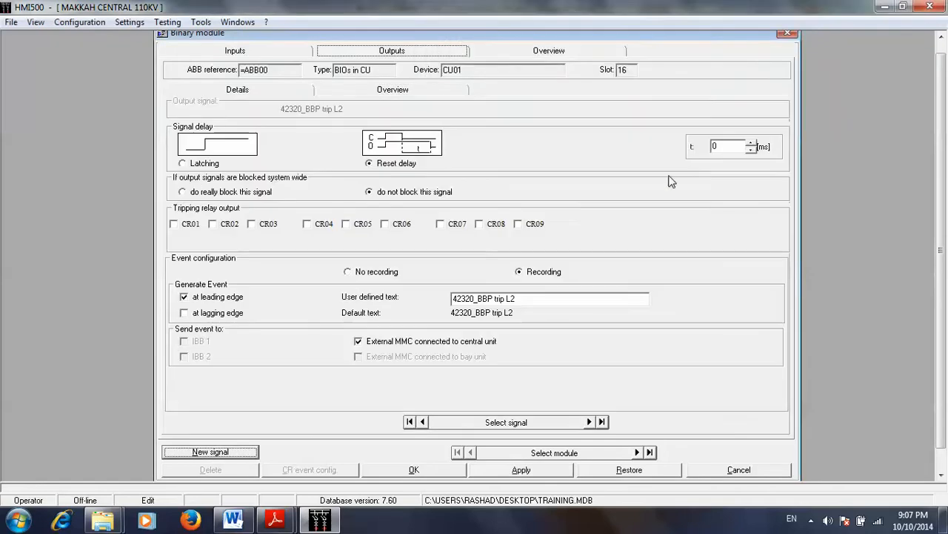
Add the BBP signal 42325_BBP trip L3 to the module's outputs and show it in the output signal overview.
{"action": "left_click", "coordinate": [200, 451]}
{"action": "left_click", "coordinate": [684, 88]}
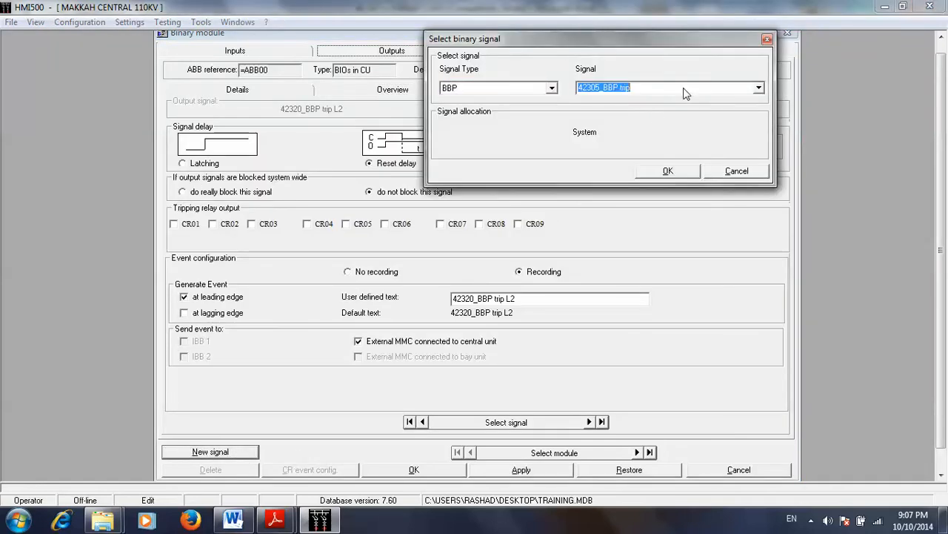
{"action": "left_click", "coordinate": [759, 88]}
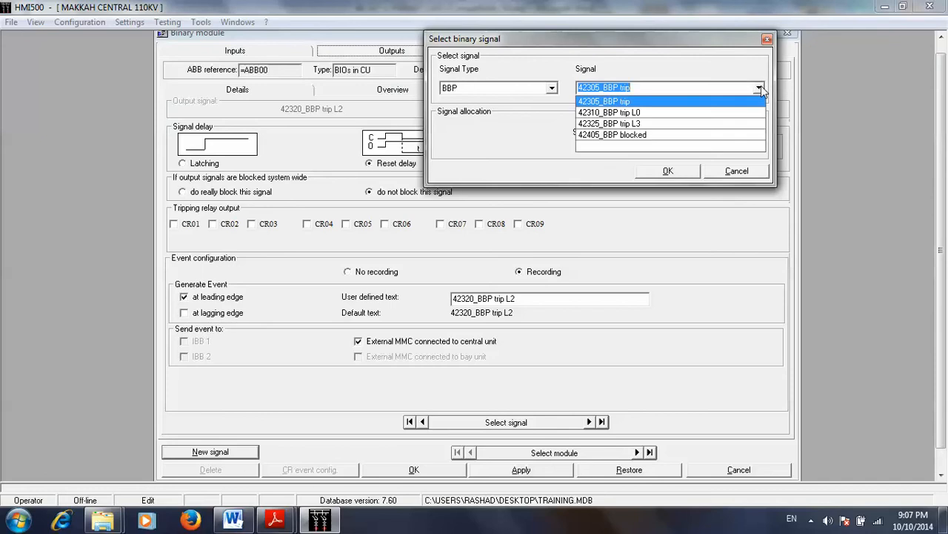
{"action": "left_click", "coordinate": [699, 124]}
{"action": "left_click", "coordinate": [684, 172]}
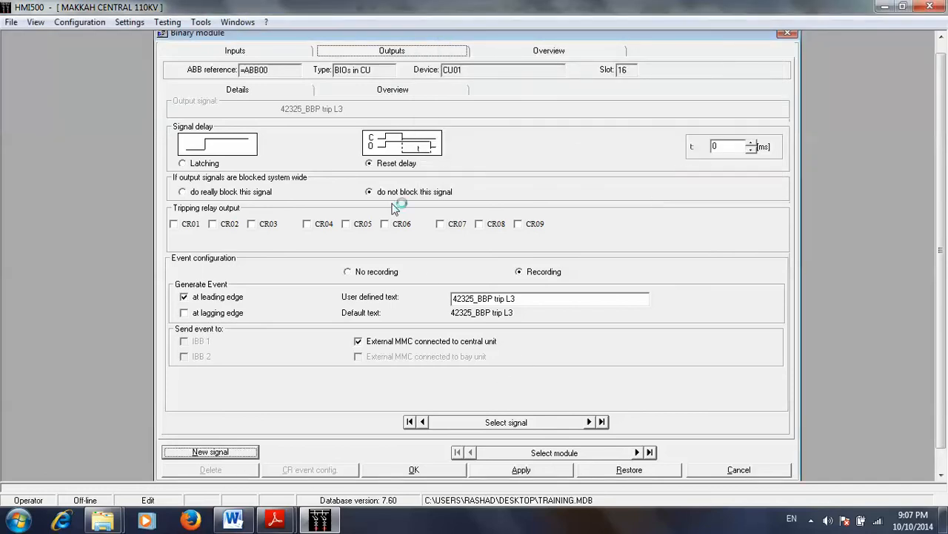
{"action": "left_click", "coordinate": [358, 94]}
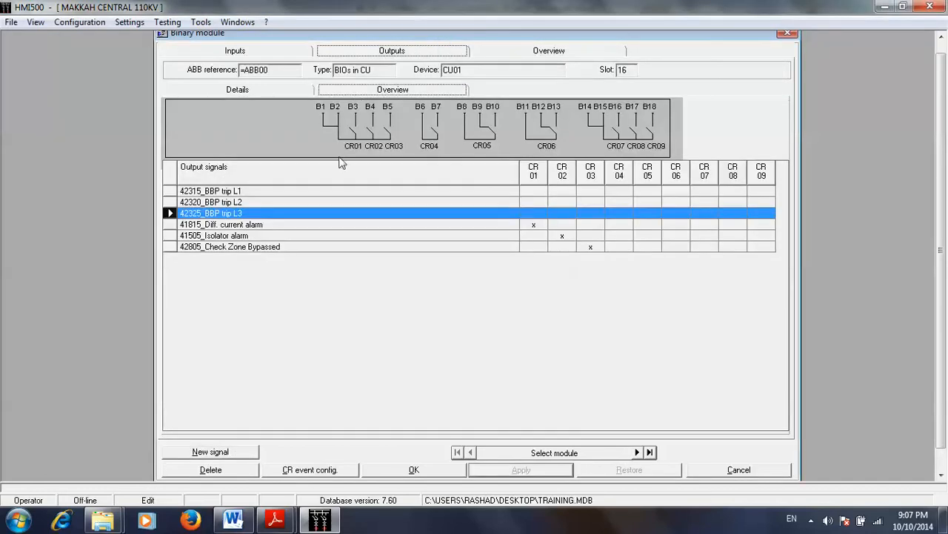
{"action": "left_click", "coordinate": [320, 215]}
Add the general signal 41305_Trip BB zone for busbar section BUS1A to the CU01 module's outputs.
{"action": "left_click", "coordinate": [238, 455]}
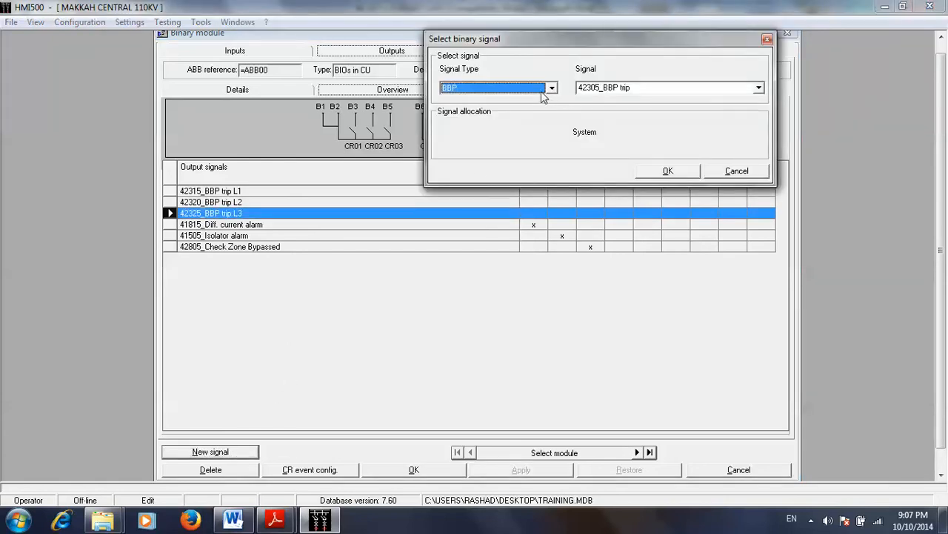
{"action": "left_click", "coordinate": [759, 87]}
{"action": "left_click", "coordinate": [738, 102]}
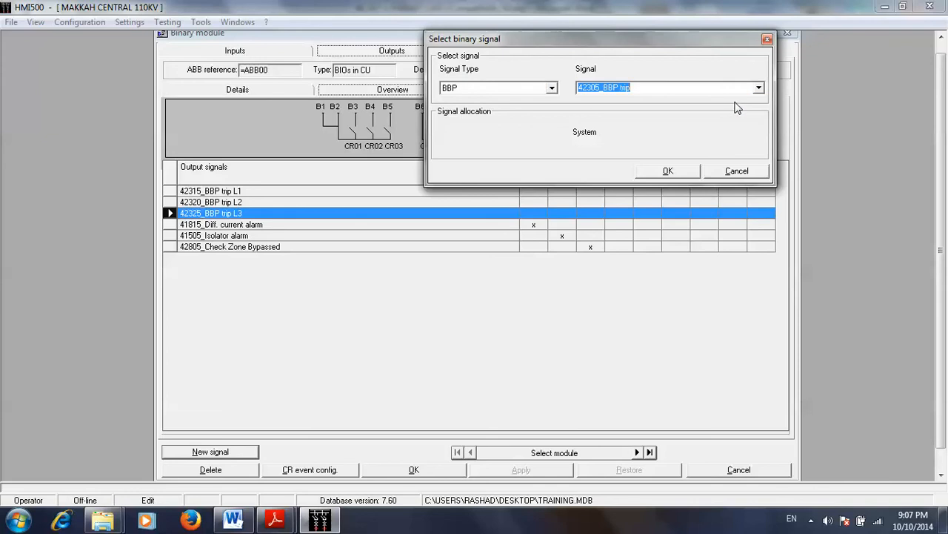
{"action": "left_click", "coordinate": [759, 88]}
{"action": "left_click", "coordinate": [761, 90]}
{"action": "left_click", "coordinate": [551, 88]}
{"action": "left_click", "coordinate": [542, 101]}
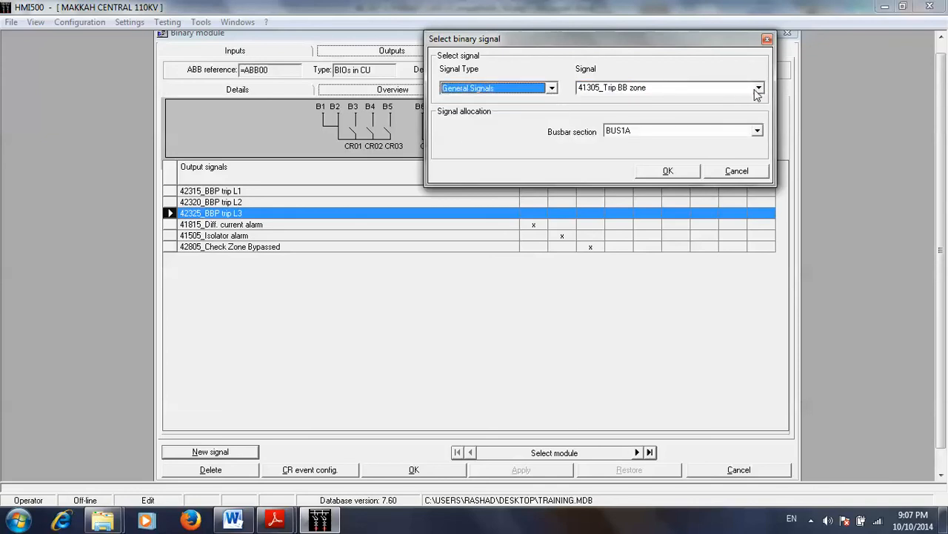
{"action": "left_click", "coordinate": [759, 88]}
{"action": "left_click", "coordinate": [734, 101]}
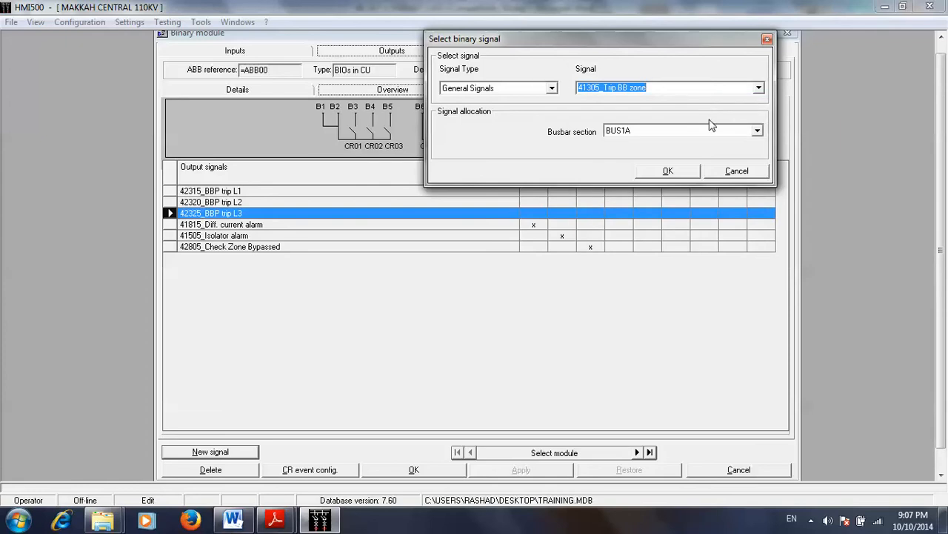
{"action": "left_click", "coordinate": [732, 132]}
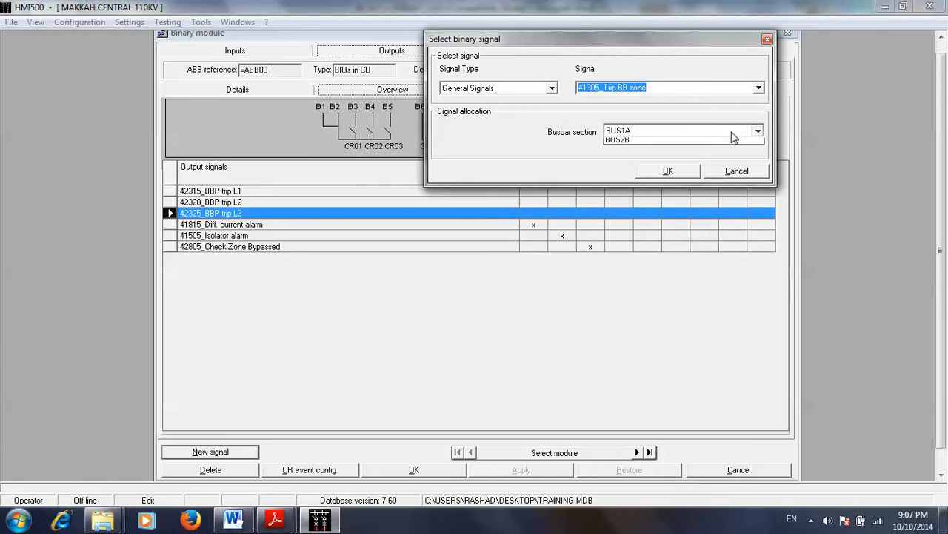
{"action": "left_click", "coordinate": [647, 133]}
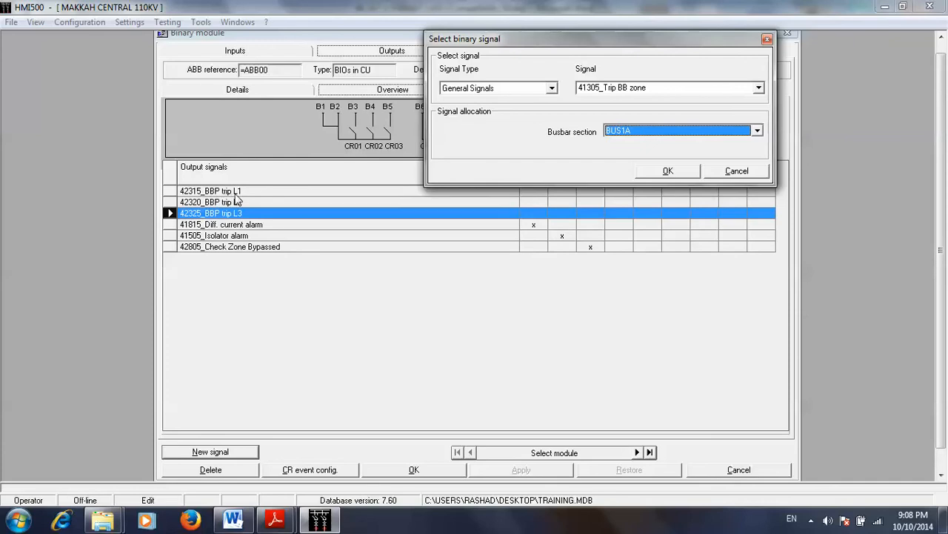
{"action": "left_click", "coordinate": [658, 131]}
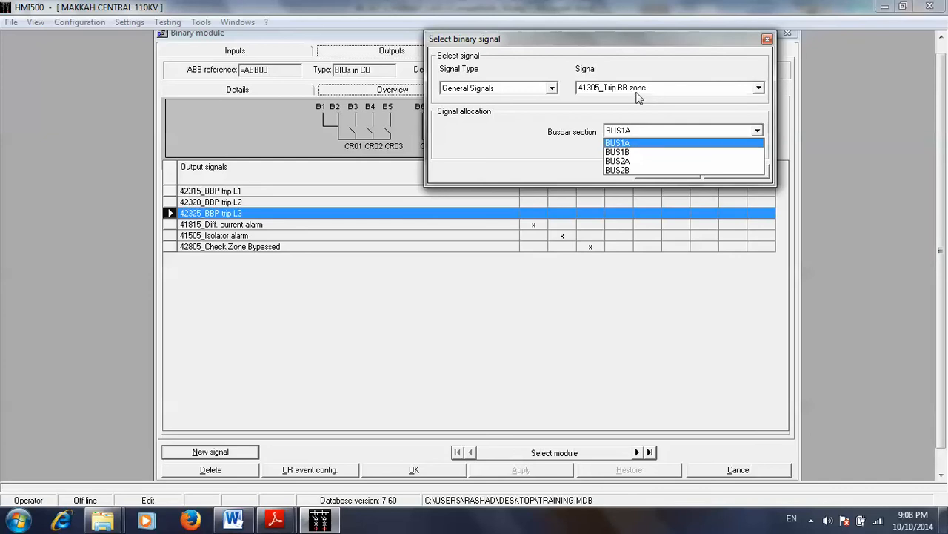
{"action": "left_click", "coordinate": [670, 85]}
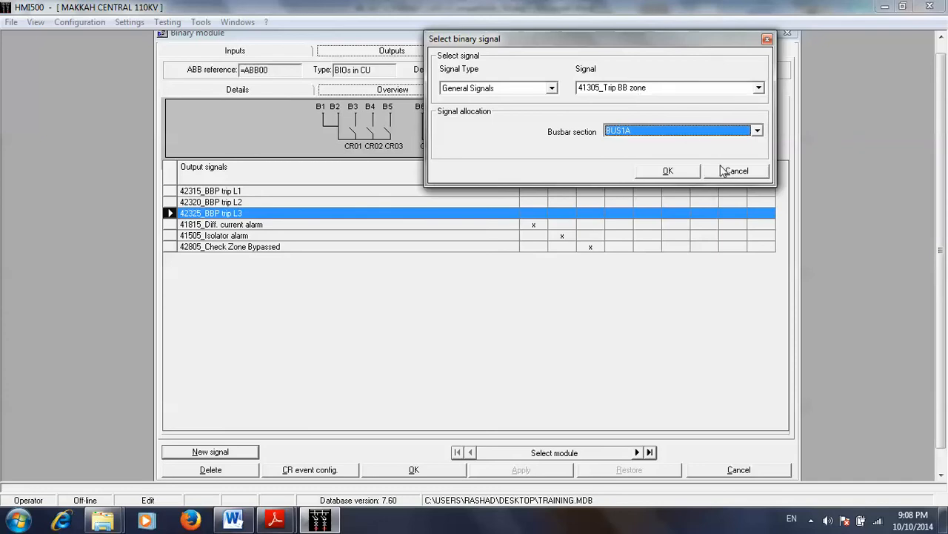
{"action": "left_click", "coordinate": [687, 173]}
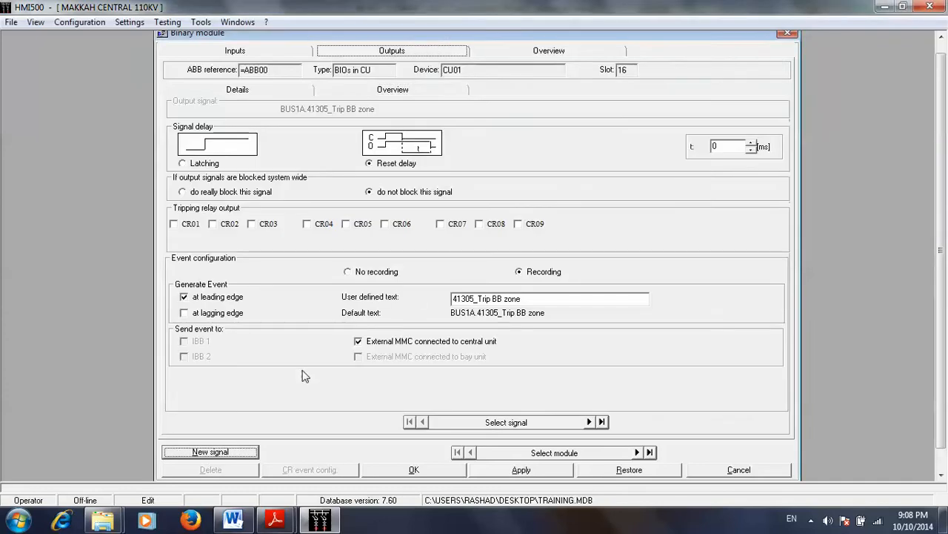
Add the 41305_Trip BB zone output signal for busbar sections BUS1B, BUS2A and BUS2B, and apply the changes.
{"action": "left_click", "coordinate": [218, 454]}
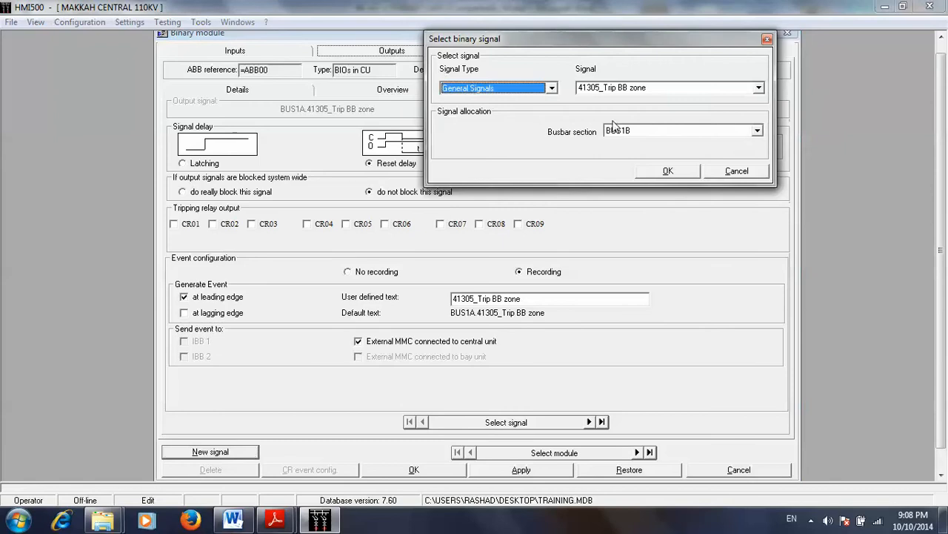
{"action": "left_click", "coordinate": [656, 133]}
{"action": "left_click", "coordinate": [657, 141]}
{"action": "left_click", "coordinate": [667, 171]}
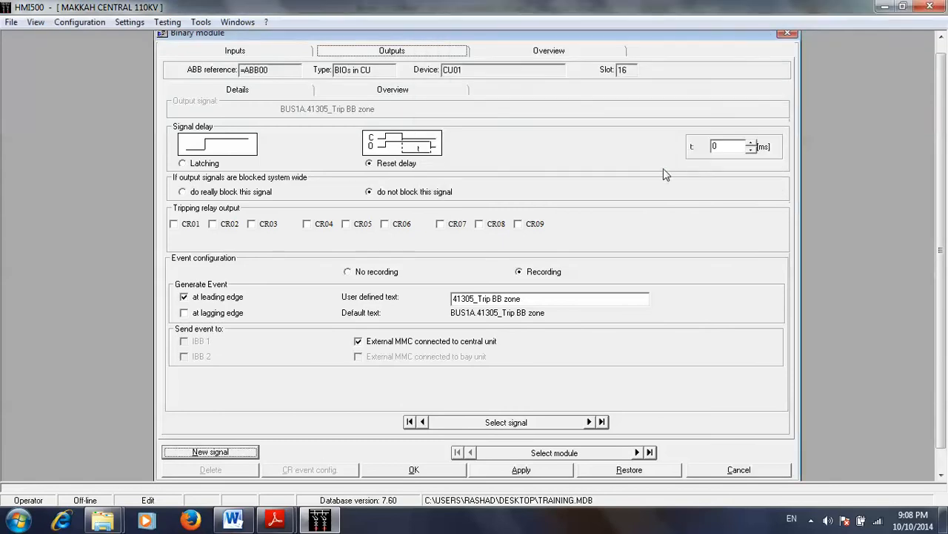
{"action": "left_click", "coordinate": [215, 451]}
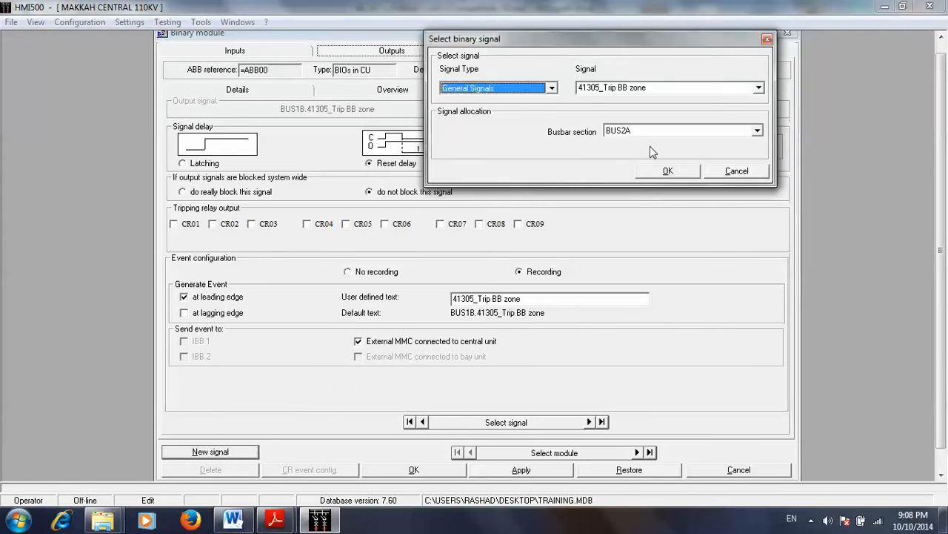
{"action": "left_click", "coordinate": [667, 170]}
{"action": "left_click", "coordinate": [237, 454]}
{"action": "left_click", "coordinate": [667, 171]}
{"action": "left_click", "coordinate": [487, 469]}
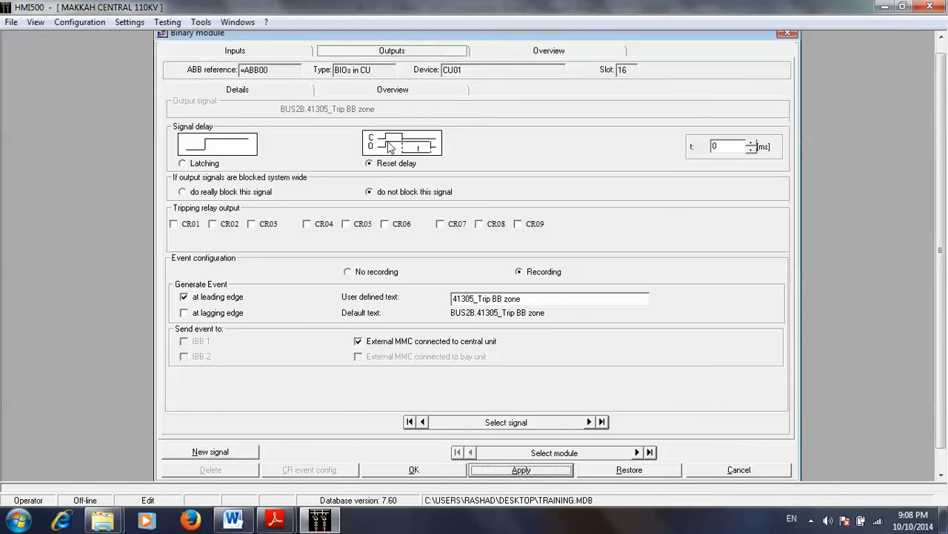
Open the output signals of bay unit BU04 for the SECURITY BUILDIN feeder.
{"action": "left_click", "coordinate": [522, 53]}
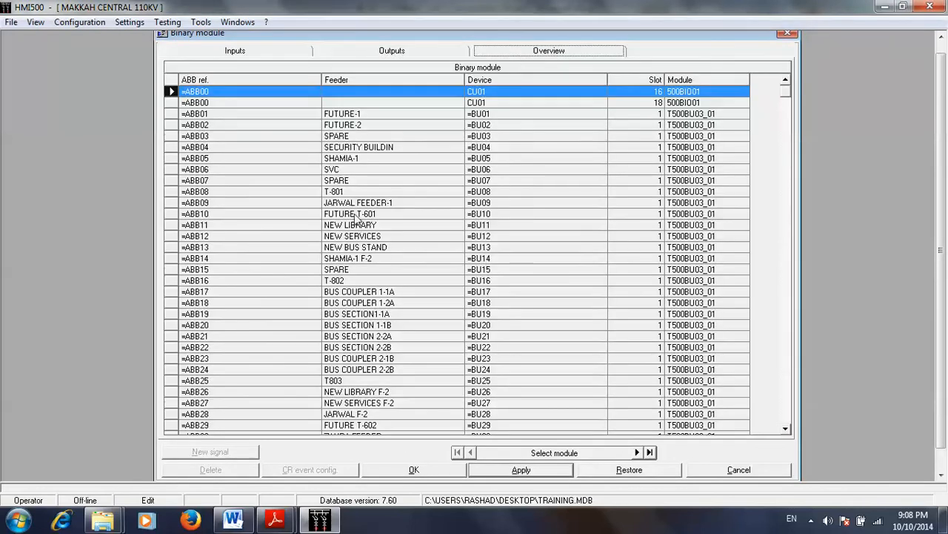
{"action": "left_click", "coordinate": [358, 147]}
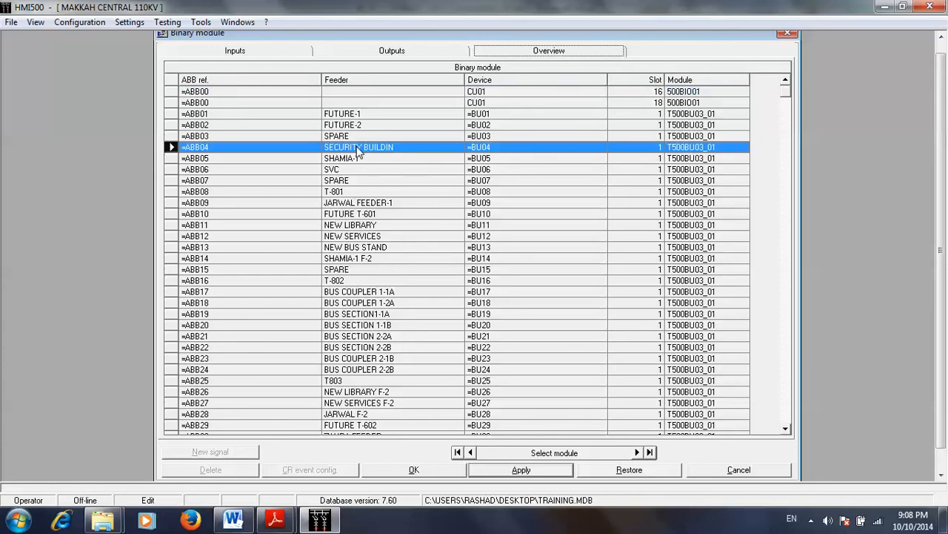
{"action": "double_click", "coordinate": [358, 150]}
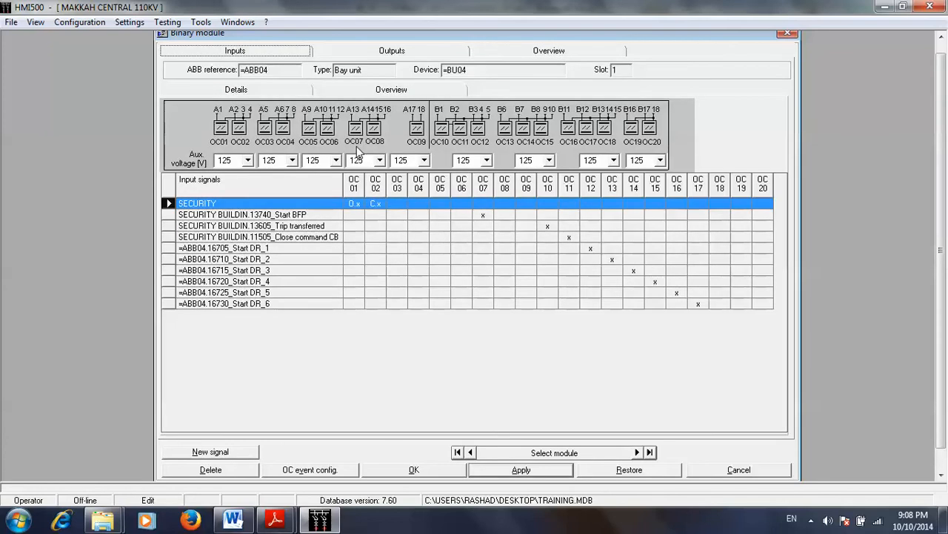
{"action": "left_click", "coordinate": [354, 55]}
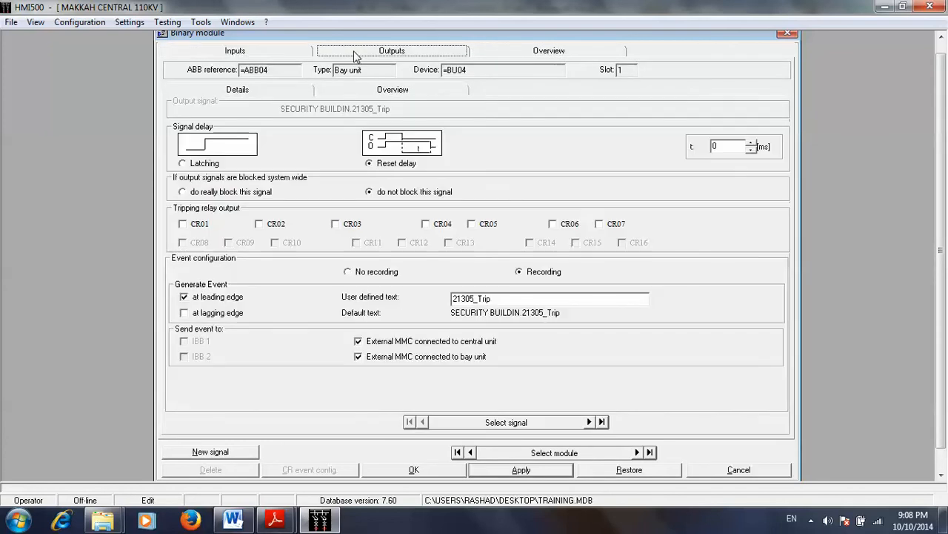
{"action": "left_click", "coordinate": [203, 455]}
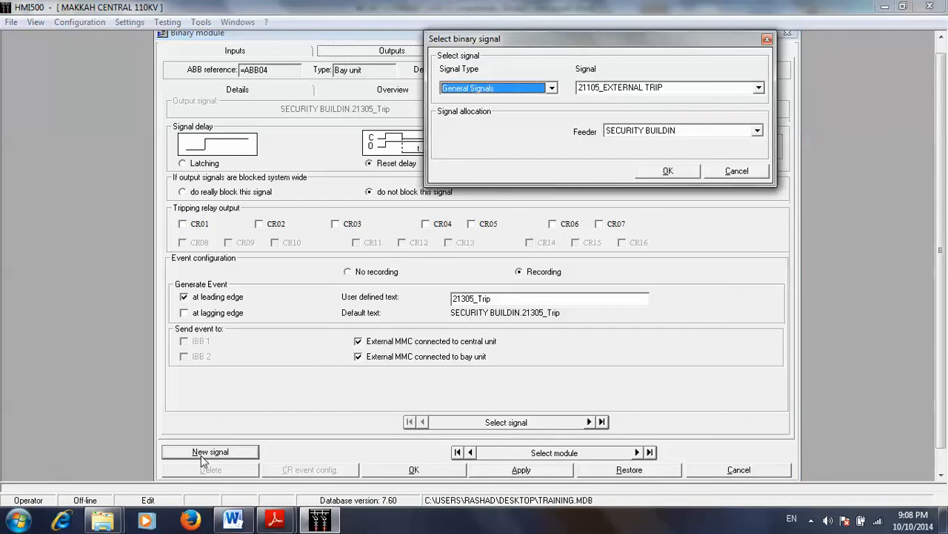
{"action": "left_click", "coordinate": [548, 88]}
{"action": "left_click", "coordinate": [529, 110]}
{"action": "left_click", "coordinate": [755, 89]}
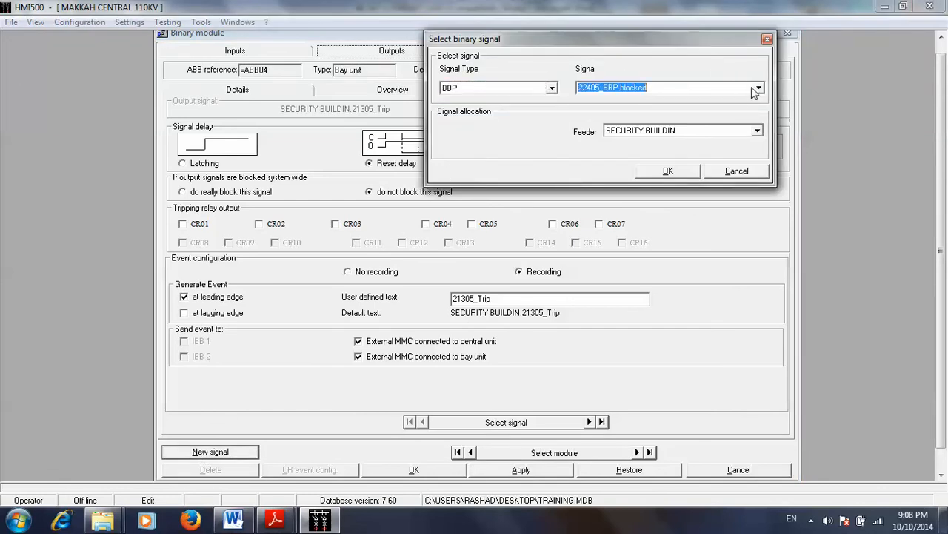
{"action": "left_click", "coordinate": [757, 89]}
{"action": "left_click", "coordinate": [758, 89]}
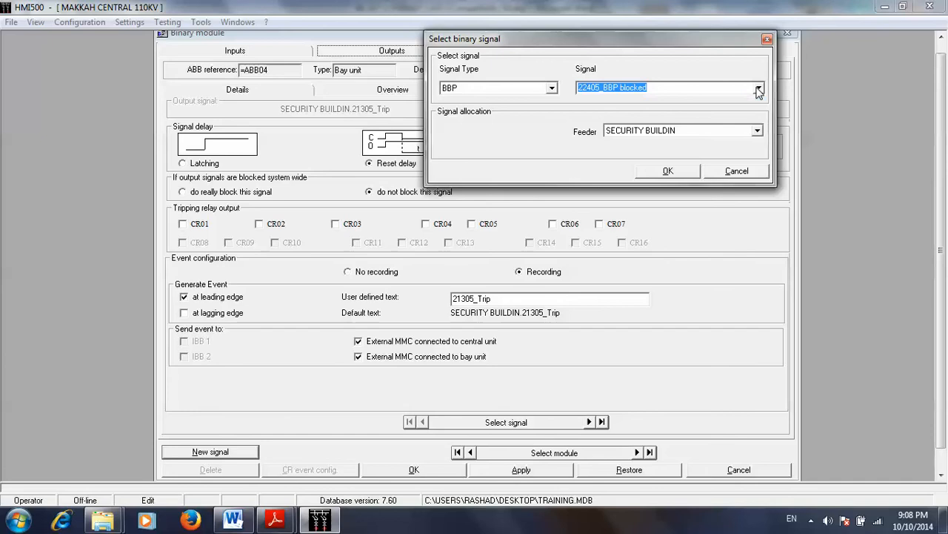
{"action": "left_click", "coordinate": [738, 171]}
Examine the SECURITY BUILDIN.21110_TRIP relay contact assignment in the bay unit's output signal overview.
{"action": "left_click", "coordinate": [407, 89]}
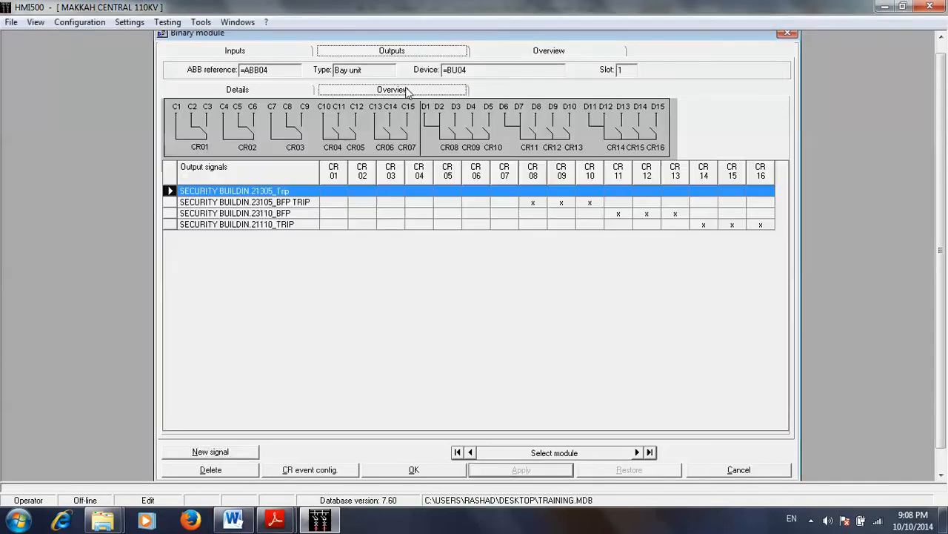
{"action": "left_click", "coordinate": [296, 227]}
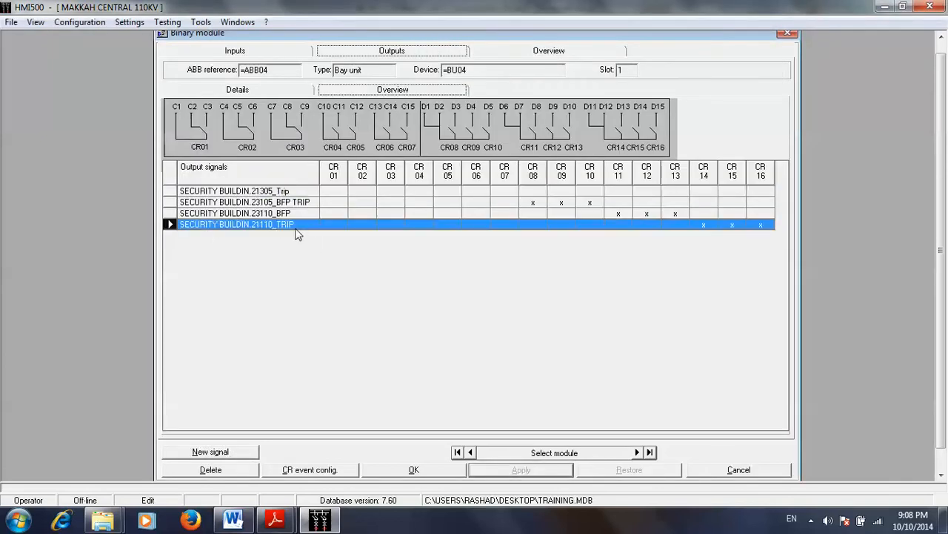
{"action": "left_click", "coordinate": [255, 229]}
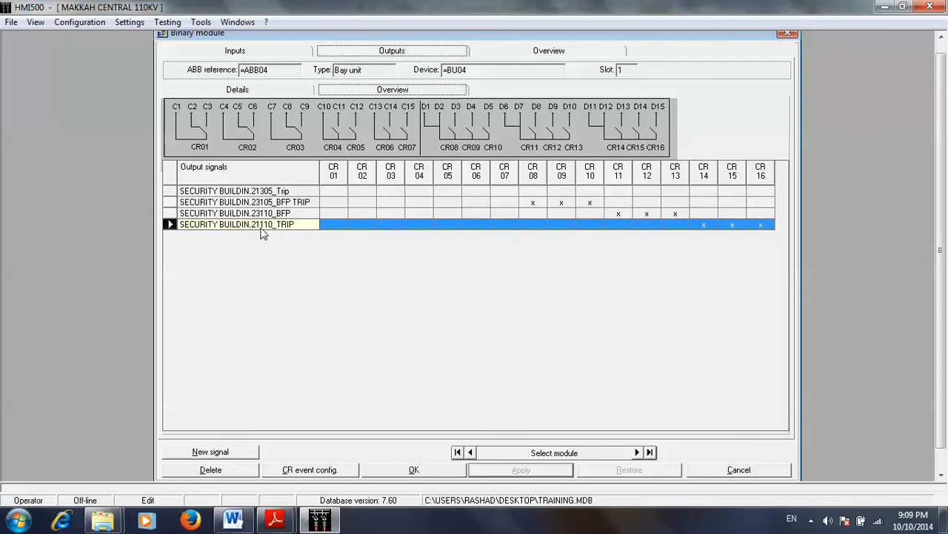
Switch to Word to review the report's 21110 TRIP output note for BBP and BFP stage 2, and return to HMI500.
{"action": "left_click", "coordinate": [234, 521]}
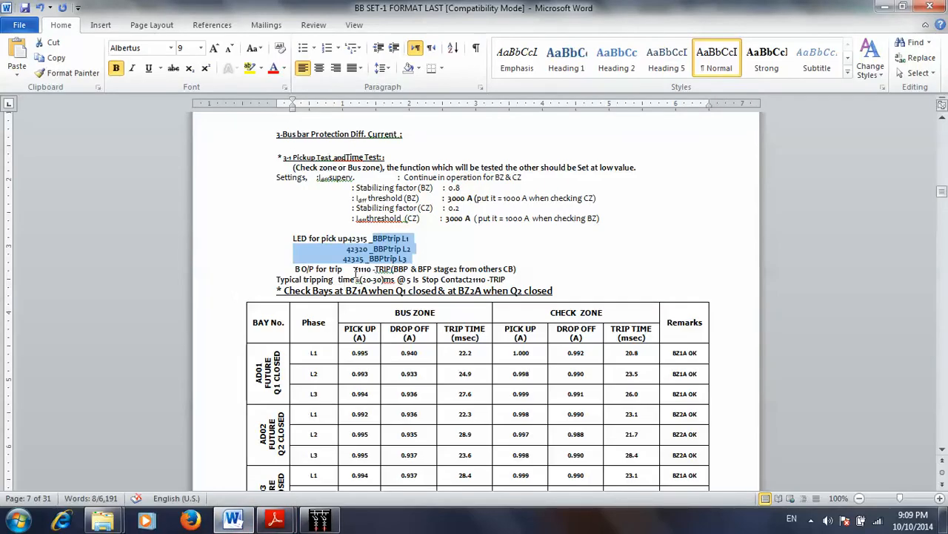
{"action": "left_click", "coordinate": [372, 270]}
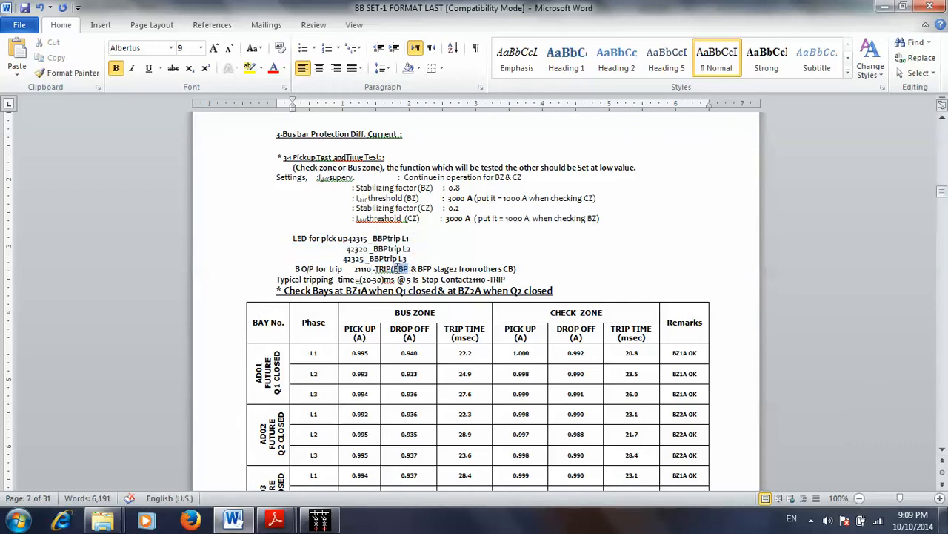
{"action": "double_click", "coordinate": [401, 268]}
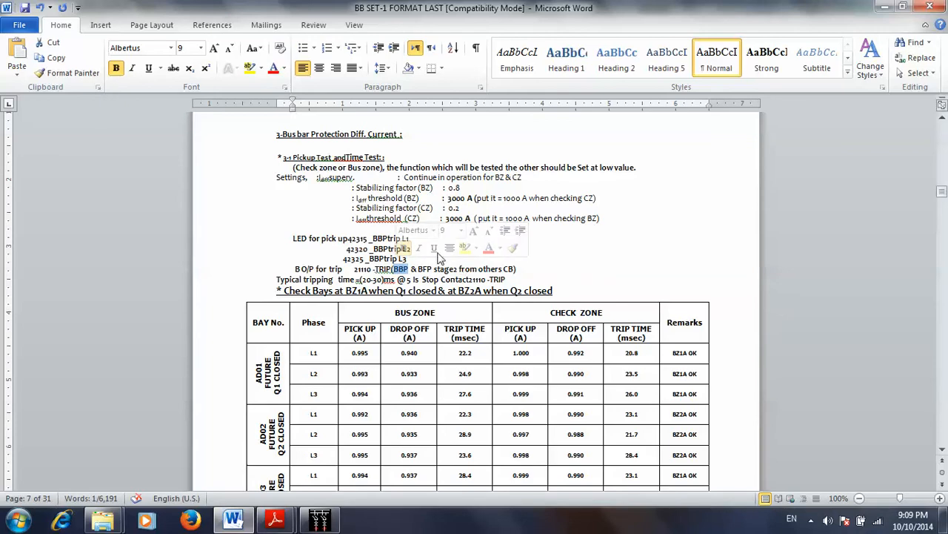
{"action": "left_click", "coordinate": [379, 269]}
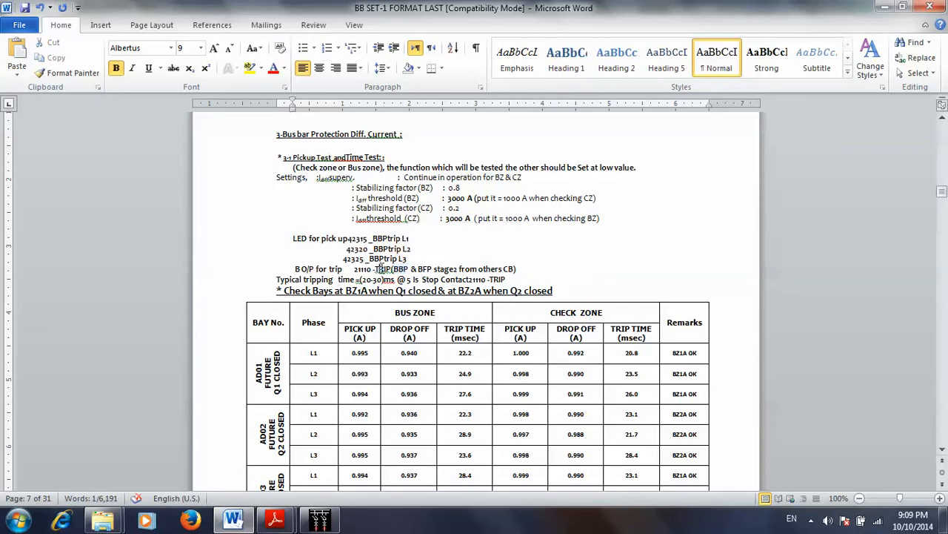
{"action": "left_click", "coordinate": [320, 519]}
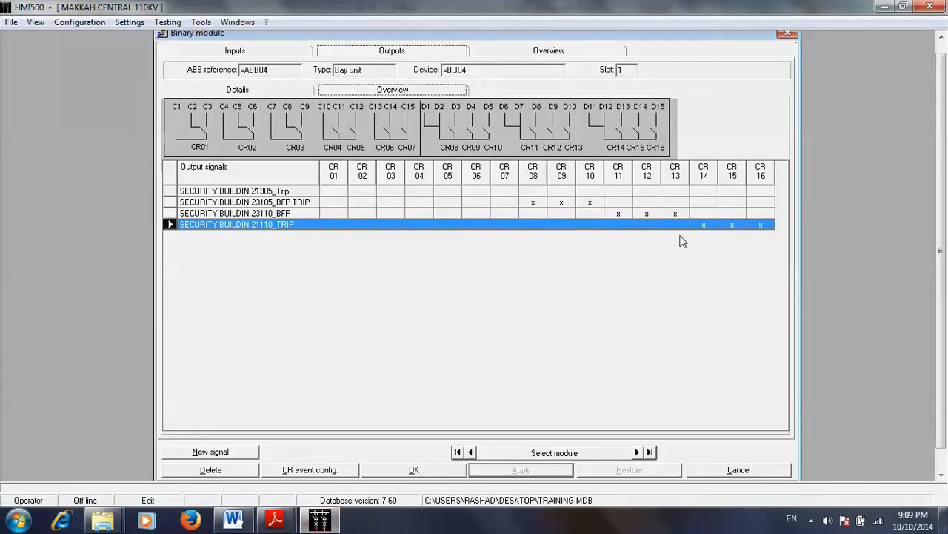
Examine the relay contact assignments in the output signal overview of bay unit BU05 for SHAMIA-1, and close the binary module.
{"action": "left_click", "coordinate": [491, 52]}
{"action": "double_click", "coordinate": [400, 159]}
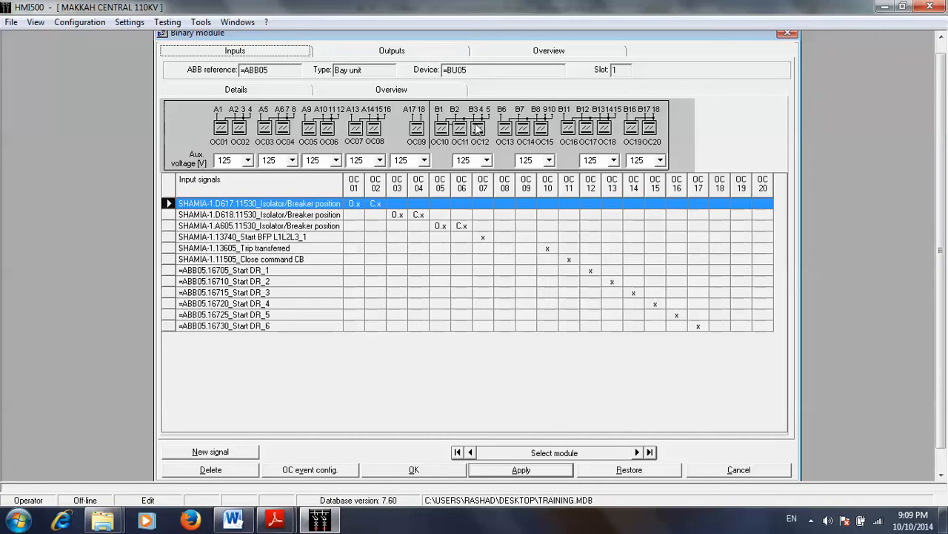
{"action": "left_click", "coordinate": [401, 52]}
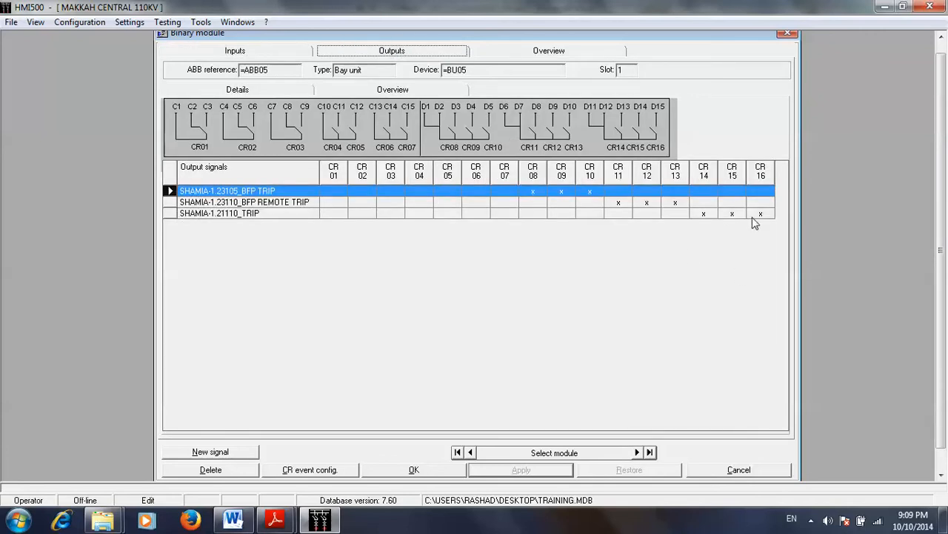
{"action": "left_click", "coordinate": [742, 471]}
Open the LMI status LED configuration of unit =ABB00.
{"action": "left_click", "coordinate": [33, 22]}
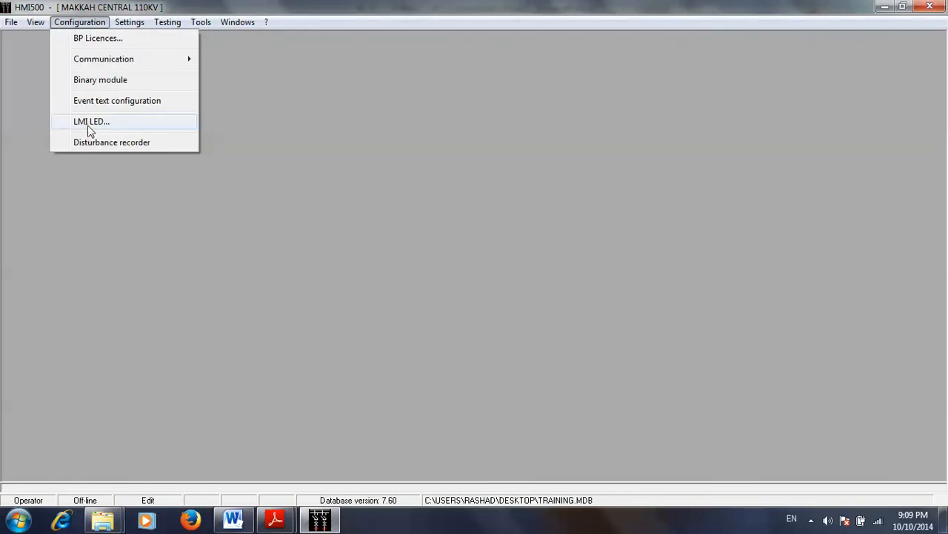
{"action": "left_click", "coordinate": [88, 125]}
{"action": "double_click", "coordinate": [112, 76]}
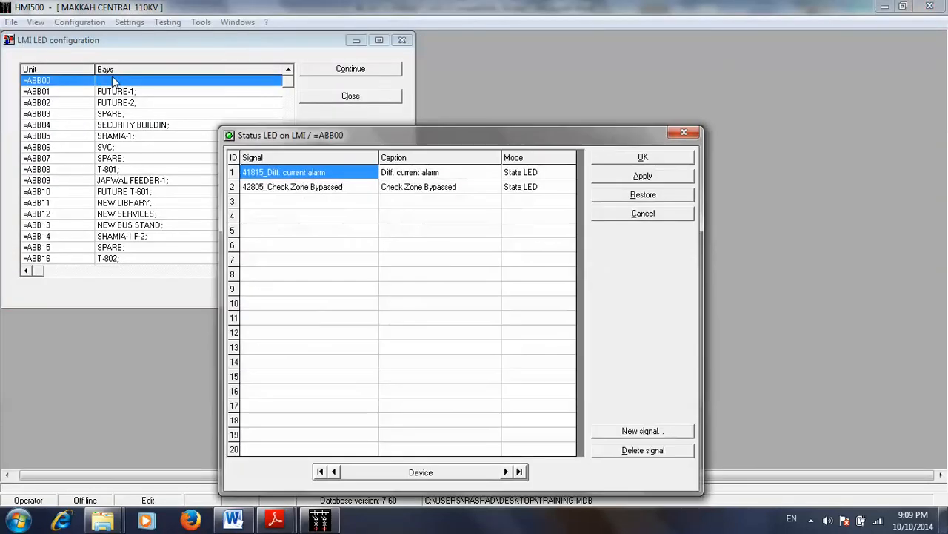
Assign the 41305_Trip BB zone signals of BUS1A, BUS2A, BUS1B and BUS2B to status LEDs 11 to 14.
{"action": "left_click", "coordinate": [285, 318]}
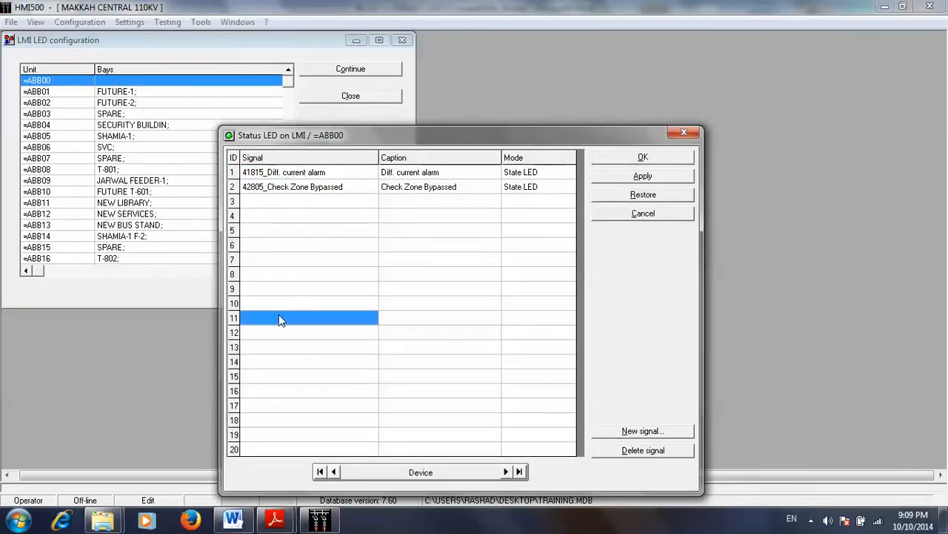
{"action": "left_click", "coordinate": [632, 432]}
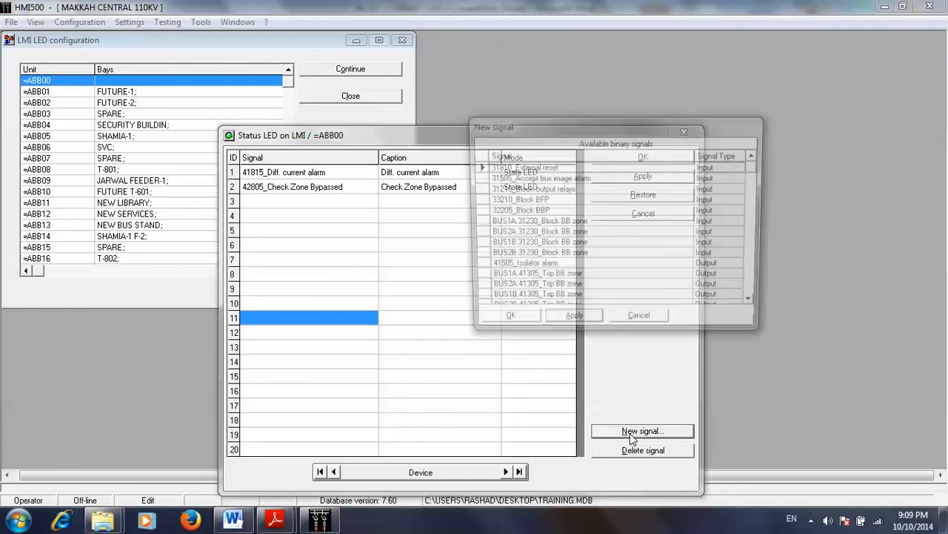
{"action": "left_click", "coordinate": [756, 305]}
{"action": "left_click", "coordinate": [756, 304]}
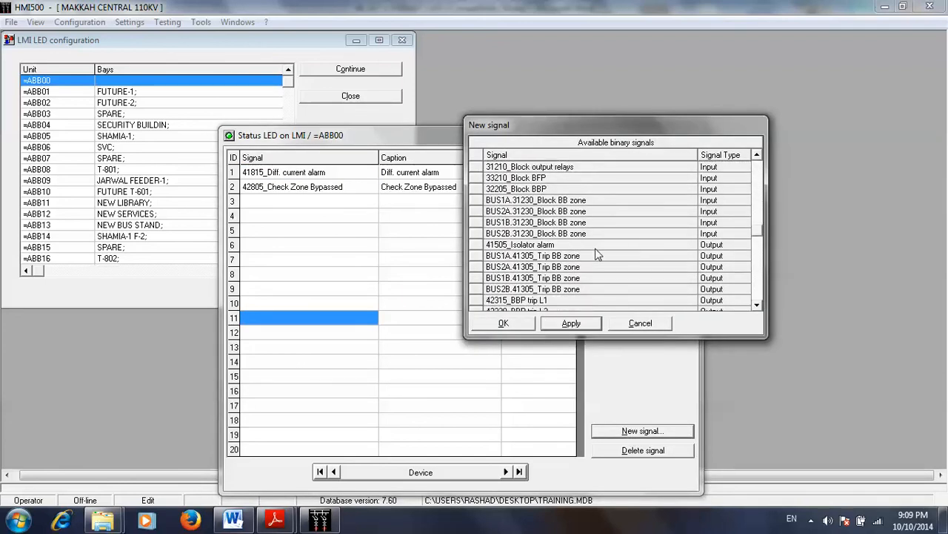
{"action": "left_click", "coordinate": [575, 256]}
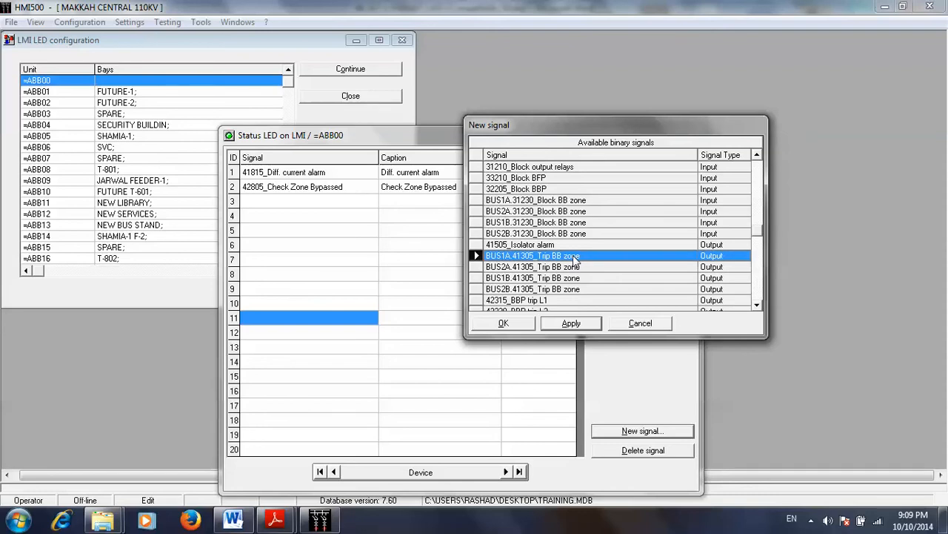
{"action": "left_click", "coordinate": [571, 324]}
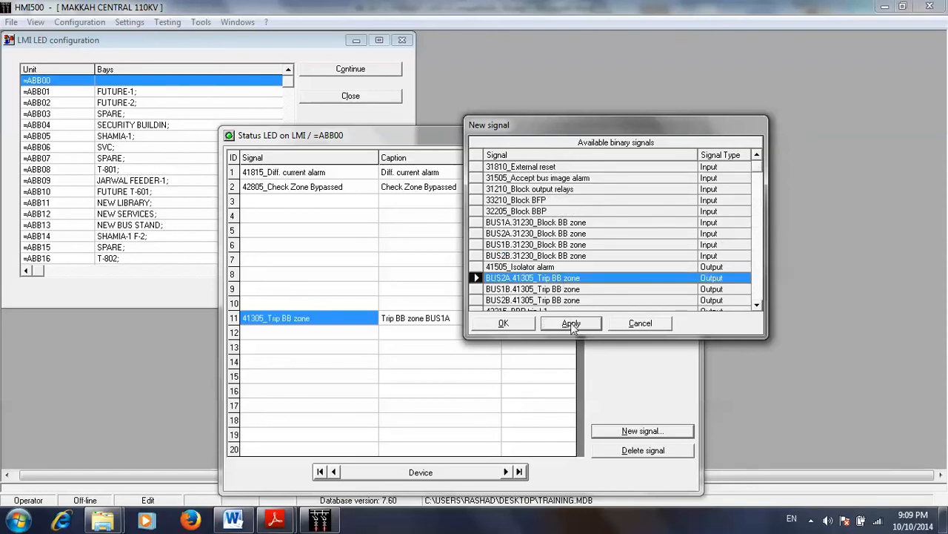
{"action": "left_click", "coordinate": [571, 325]}
{"action": "left_click", "coordinate": [569, 328]}
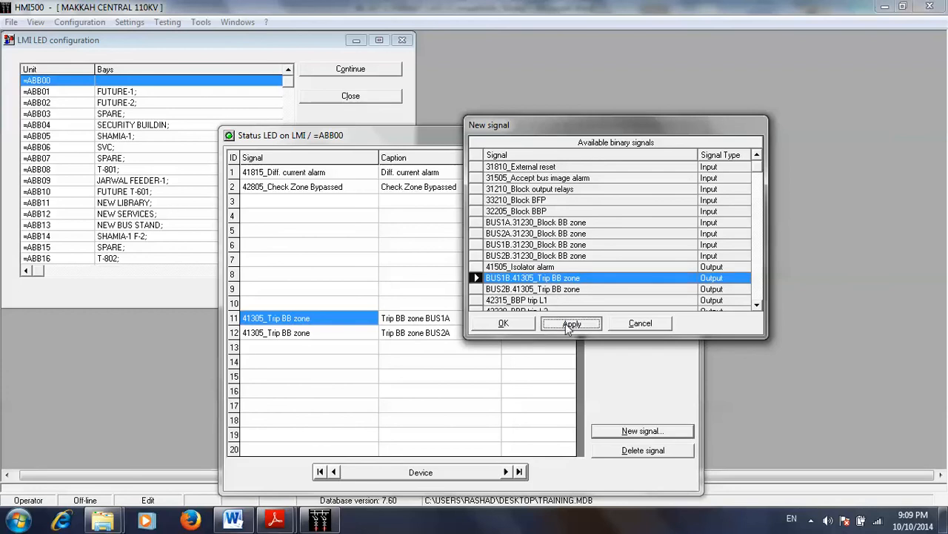
{"action": "left_click", "coordinate": [570, 325]}
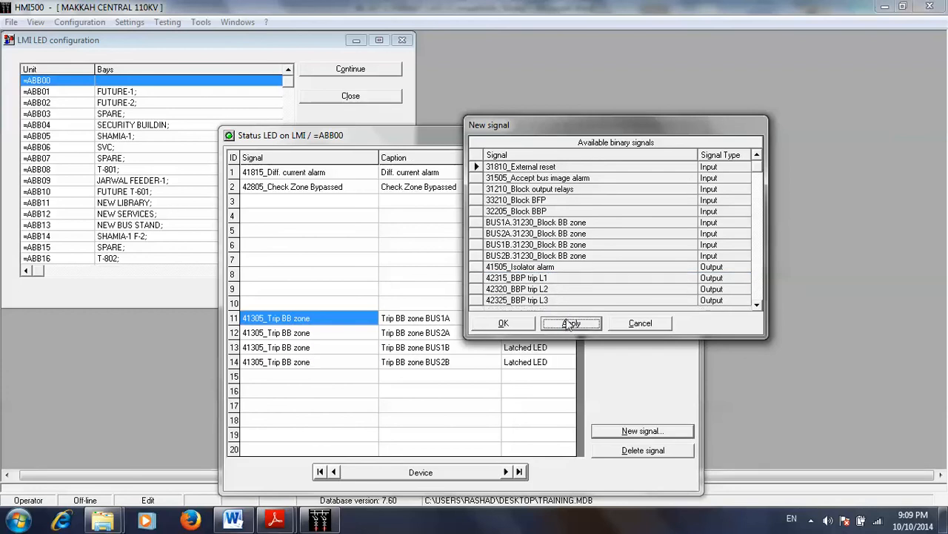
Assign the 42315_BBP trip L1, 42320_BBP trip L2 and 42325_BBP trip L3 signals to status LEDs 15 to 17.
{"action": "left_click", "coordinate": [545, 278]}
{"action": "left_click", "coordinate": [571, 324]}
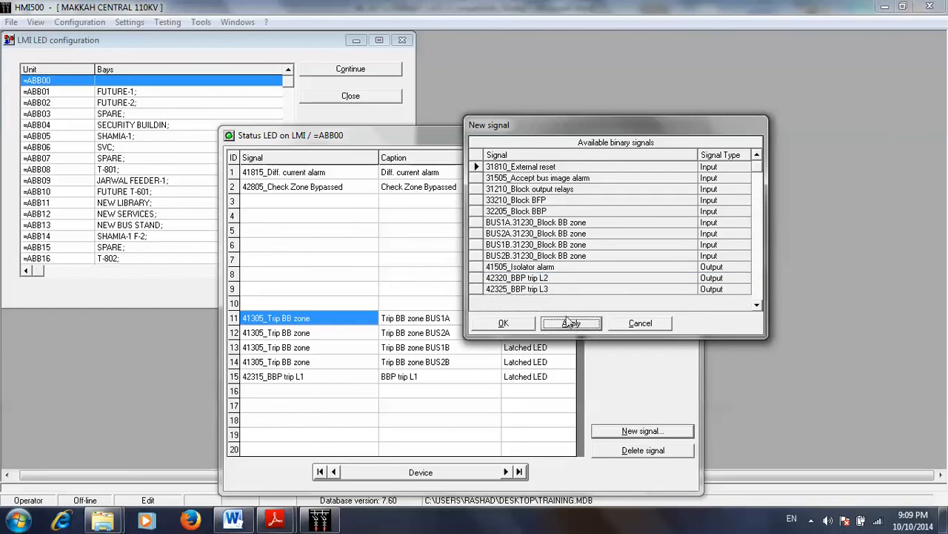
{"action": "left_click", "coordinate": [554, 280]}
{"action": "left_click", "coordinate": [575, 325]}
{"action": "left_click", "coordinate": [553, 280]}
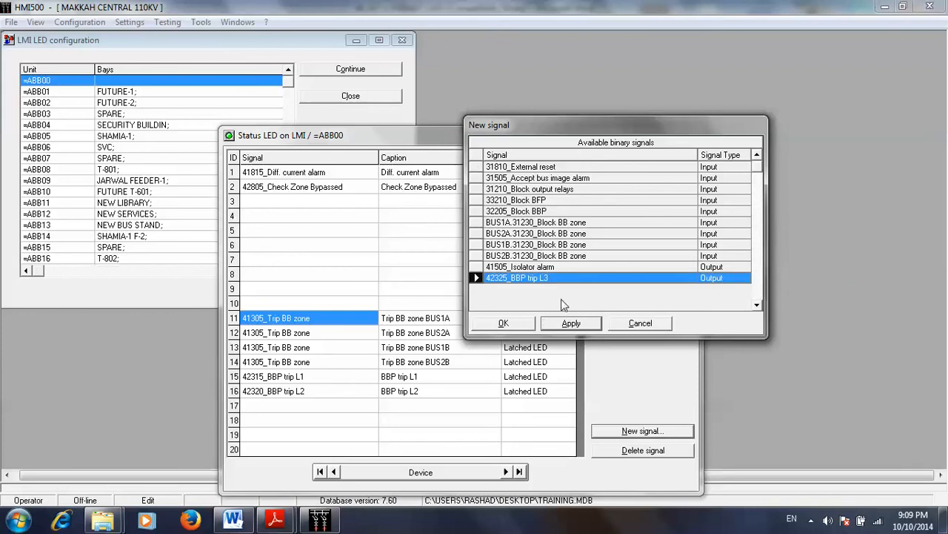
{"action": "left_click", "coordinate": [572, 325]}
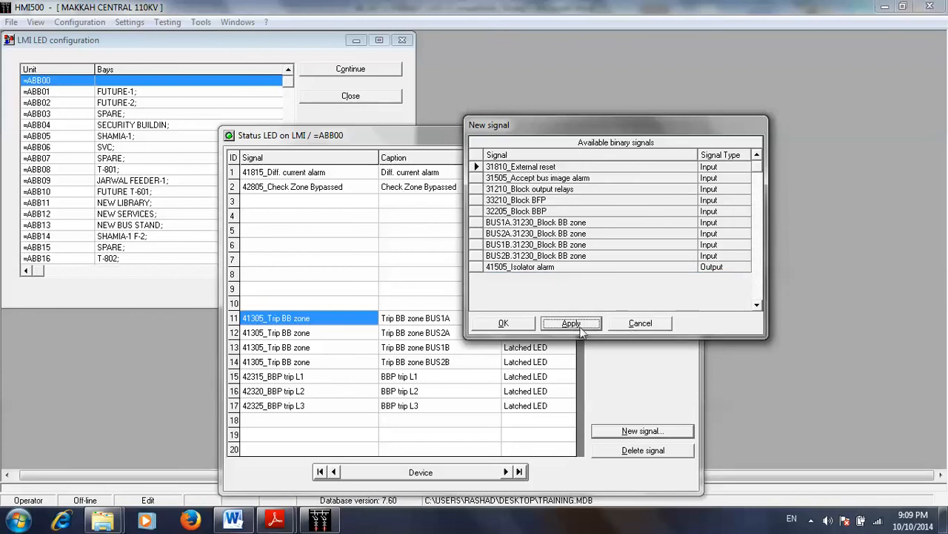
{"action": "left_click", "coordinate": [615, 326]}
Set the mode of the four Trip BB zone LEDs, IDs 11 to 14, to State LED.
{"action": "left_click", "coordinate": [546, 318]}
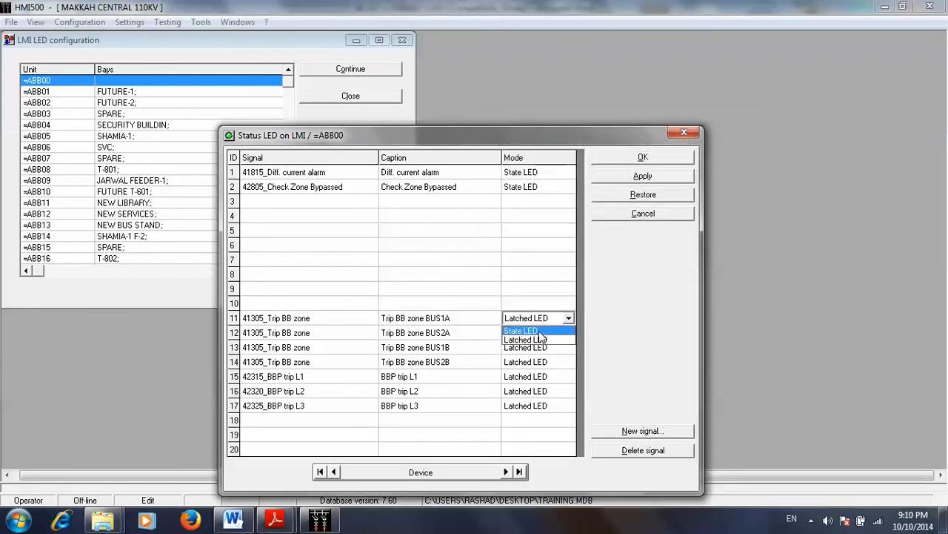
{"action": "left_click", "coordinate": [541, 331]}
{"action": "left_click", "coordinate": [542, 334]}
{"action": "left_click", "coordinate": [542, 345]}
{"action": "left_click", "coordinate": [542, 348]}
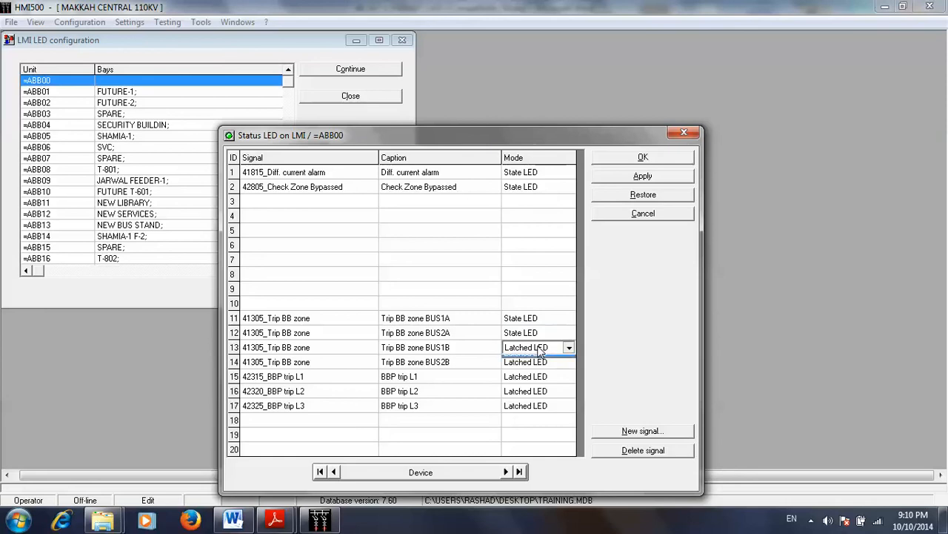
{"action": "left_click", "coordinate": [538, 355]}
{"action": "left_click", "coordinate": [539, 361]}
{"action": "left_click", "coordinate": [539, 372]}
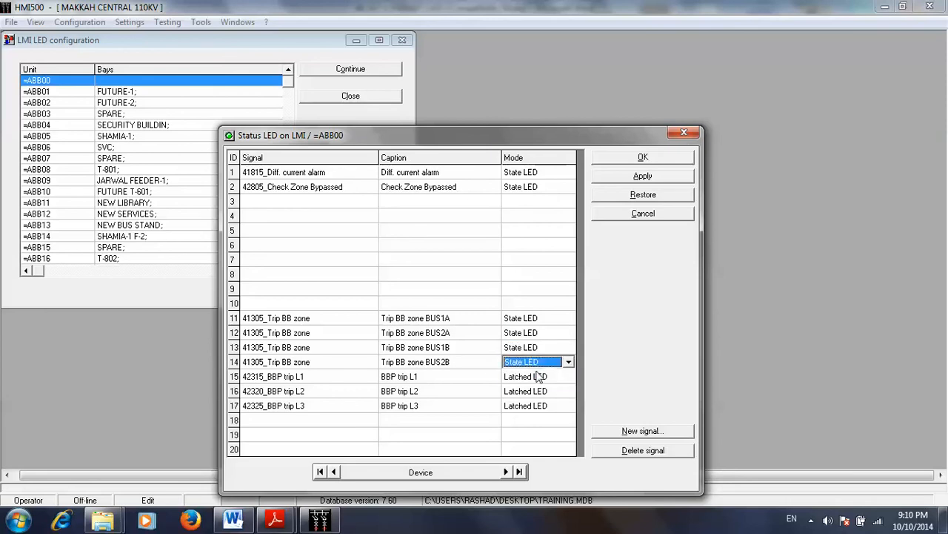
Set the mode of the BBP trip L1, L2 and L3 LEDs to State LED, and save the =ABB00 LED configuration.
{"action": "left_click", "coordinate": [539, 377]}
{"action": "left_click", "coordinate": [539, 387]}
{"action": "left_click", "coordinate": [538, 393]}
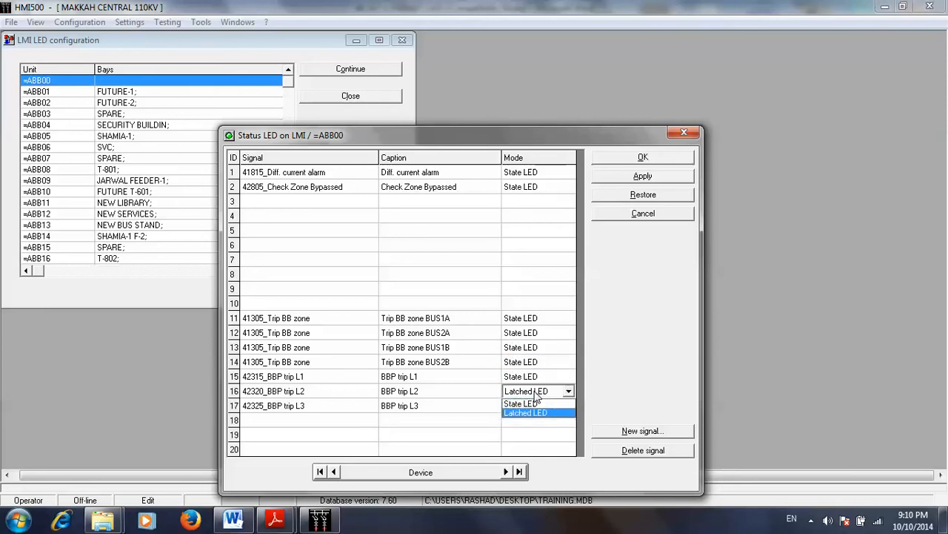
{"action": "left_click", "coordinate": [528, 403]}
{"action": "left_click", "coordinate": [539, 406]}
{"action": "left_click", "coordinate": [539, 405]}
{"action": "left_click", "coordinate": [528, 418]}
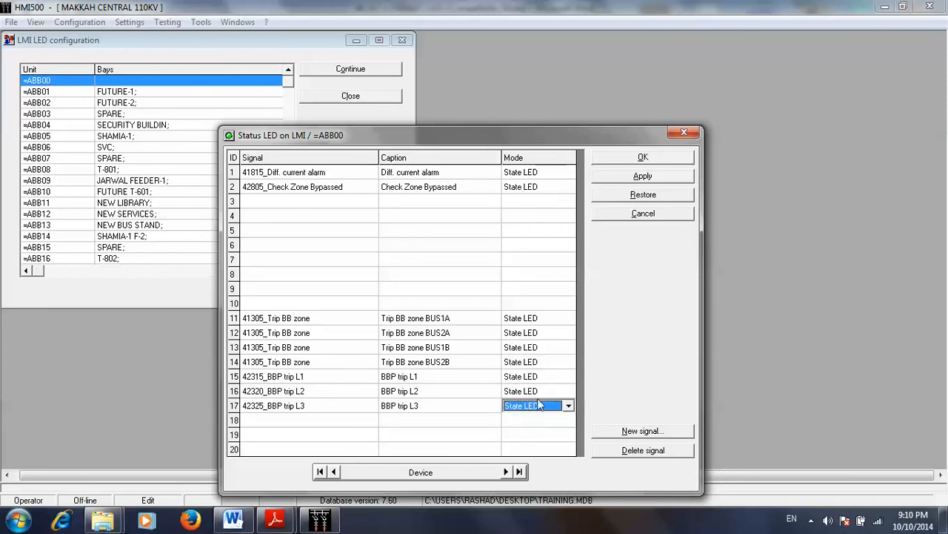
{"action": "left_click", "coordinate": [619, 182]}
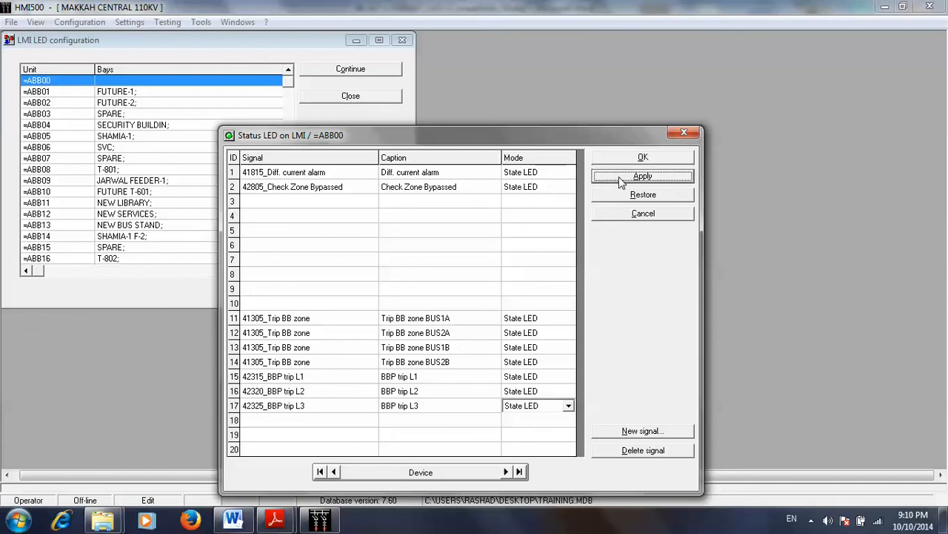
{"action": "left_click", "coordinate": [615, 158]}
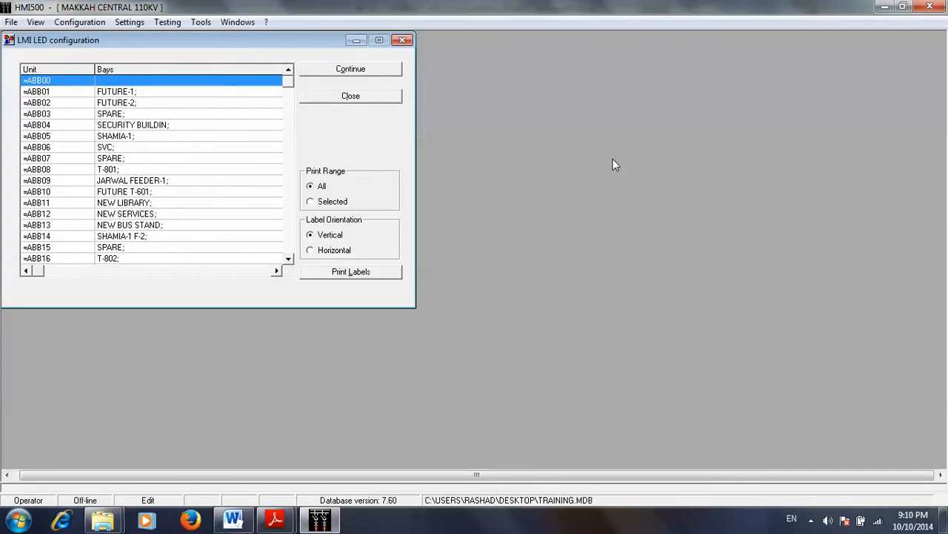
Examine the 21110_TRIP LED and its mode in the =ABB04 SECURITY BUILDIN status LEDs, and close the LED configuration.
{"action": "double_click", "coordinate": [138, 126]}
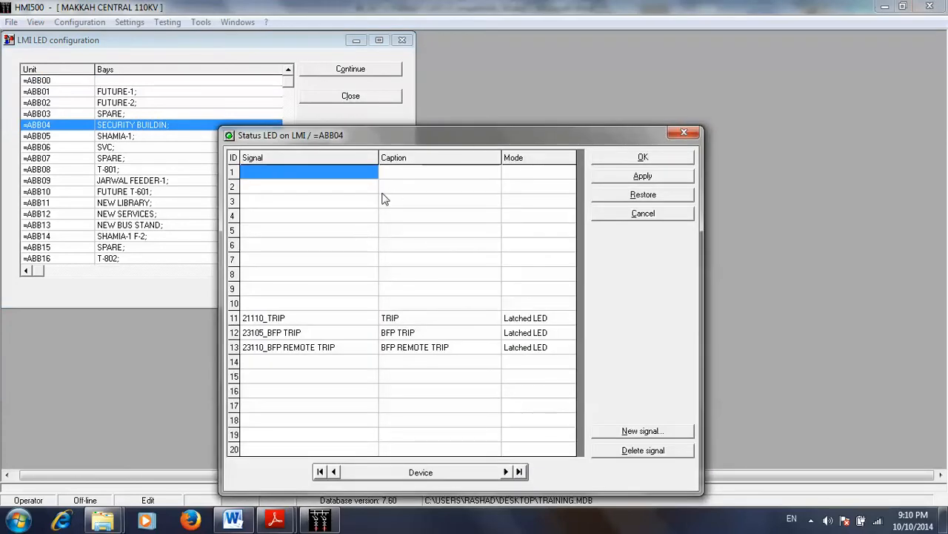
{"action": "left_click", "coordinate": [307, 319]}
{"action": "left_click", "coordinate": [505, 319]}
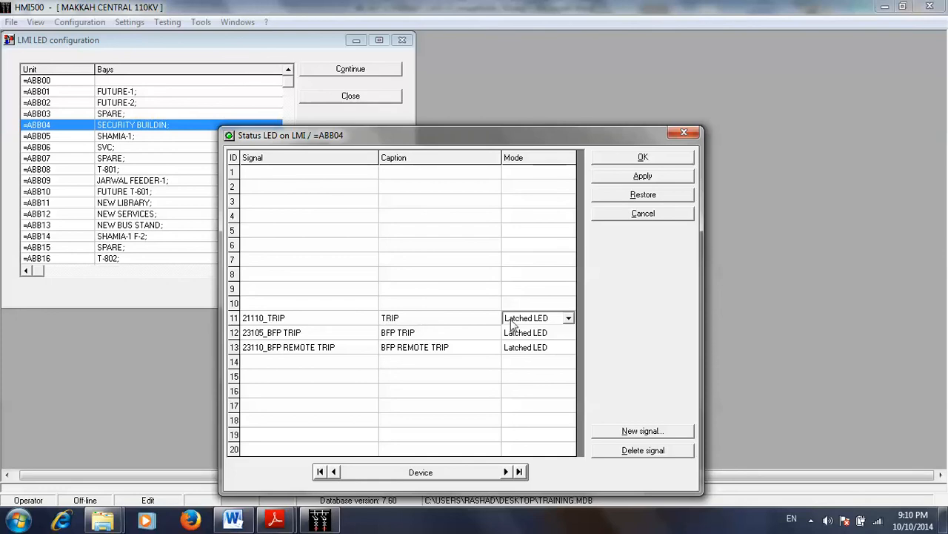
{"action": "left_click", "coordinate": [677, 134]}
{"action": "left_click", "coordinate": [403, 40]}
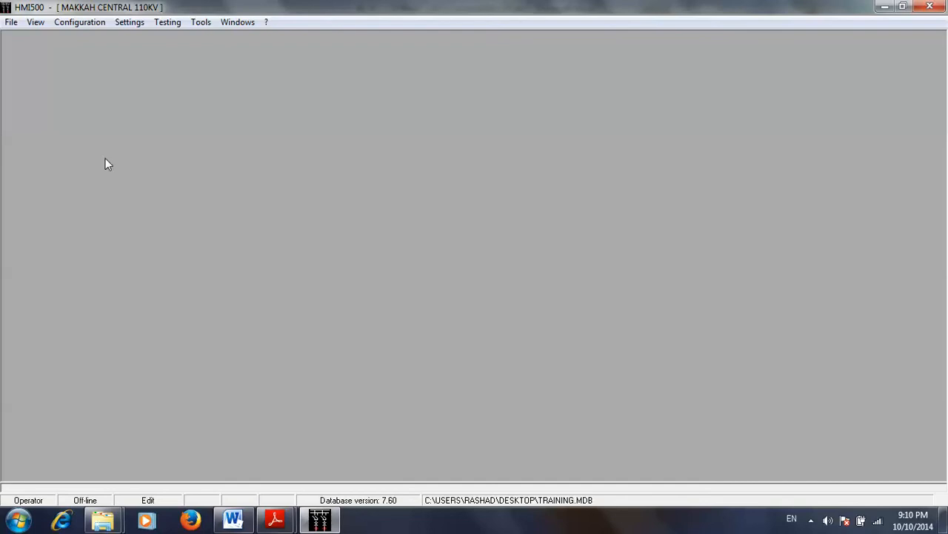
Check the file commands for downloading to the protection system, review the report's pickup test settings in Word, and return to HMI500.
{"action": "left_click", "coordinate": [11, 22]}
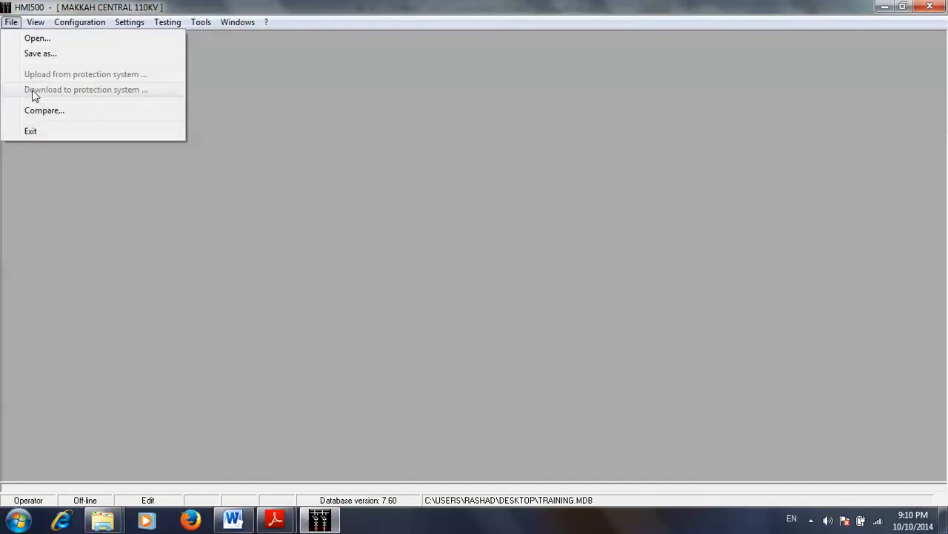
{"action": "left_click", "coordinate": [232, 519]}
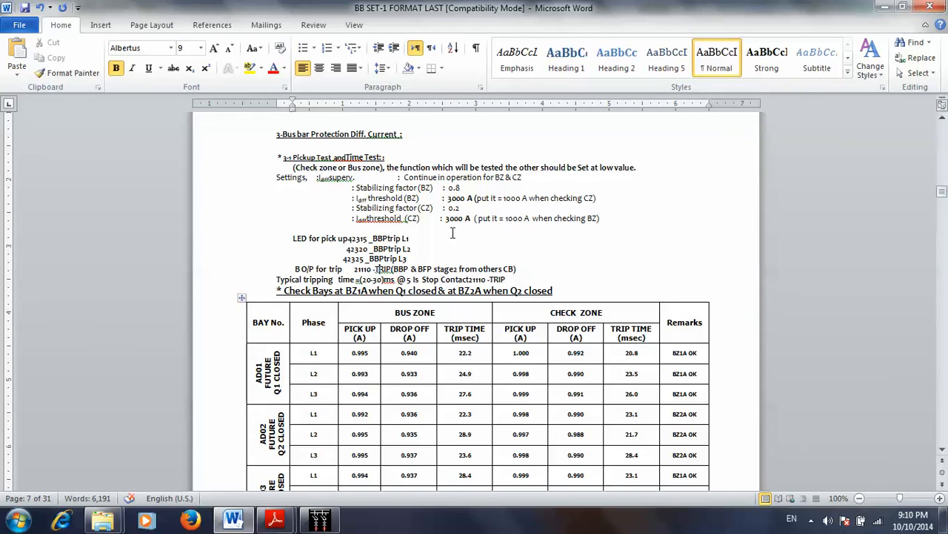
{"action": "left_click", "coordinate": [335, 521]}
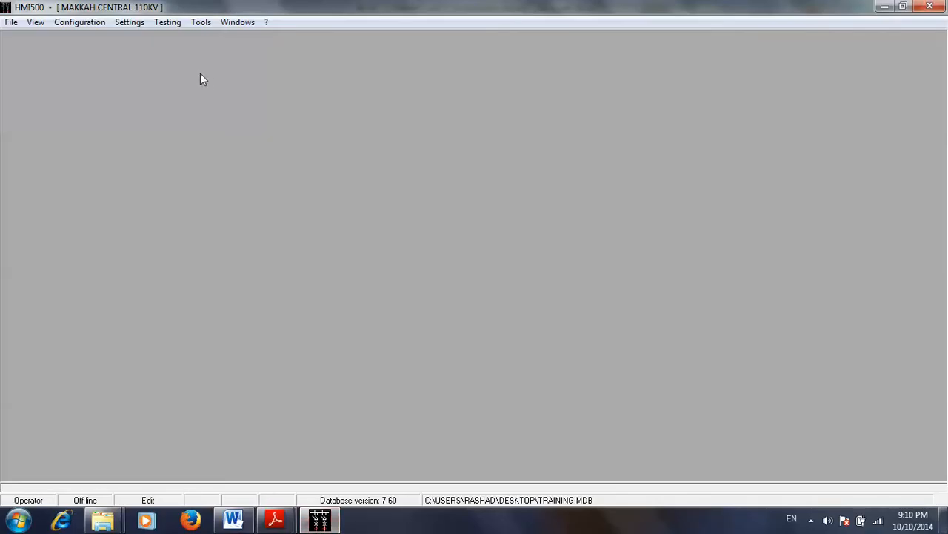
Set the check zone operating characteristic's IK min to 1000 A in the busbar protection settings, and apply it.
{"action": "left_click", "coordinate": [129, 22]}
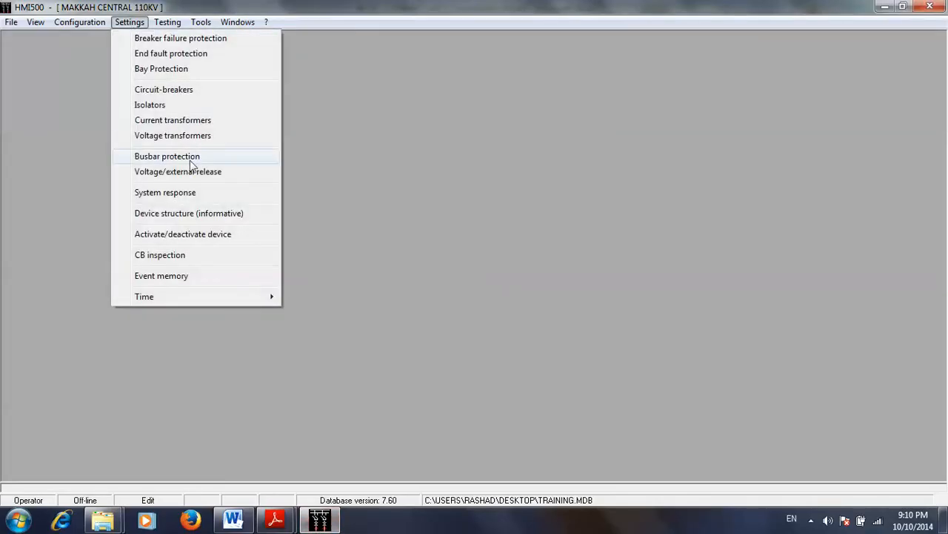
{"action": "left_click", "coordinate": [174, 159]}
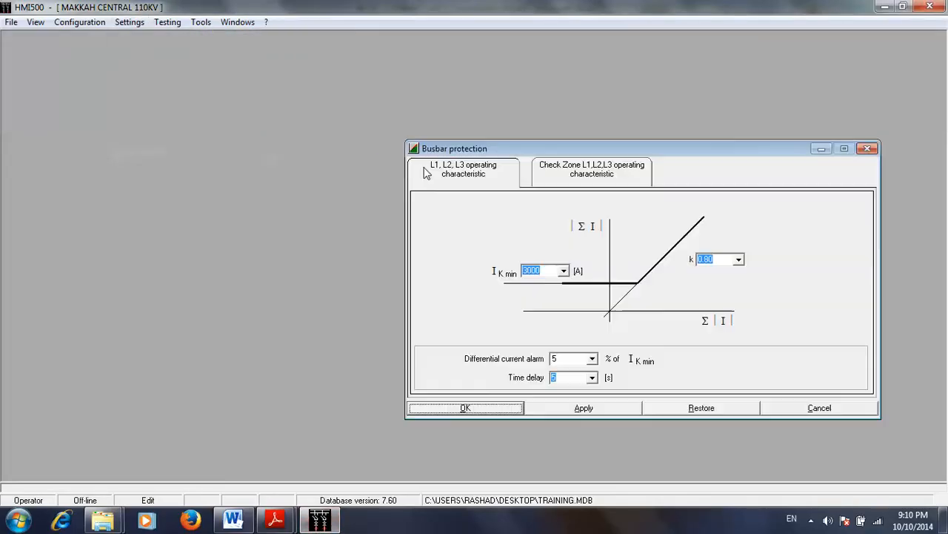
{"action": "left_click", "coordinate": [560, 168]}
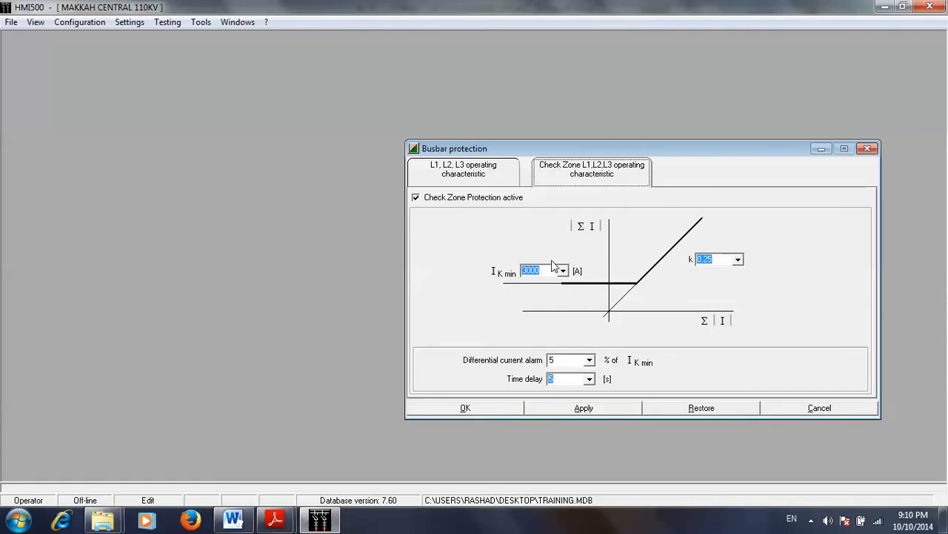
{"action": "type", "text": "1"}
{"action": "left_click", "coordinate": [489, 176]}
{"action": "left_click", "coordinate": [594, 307]}
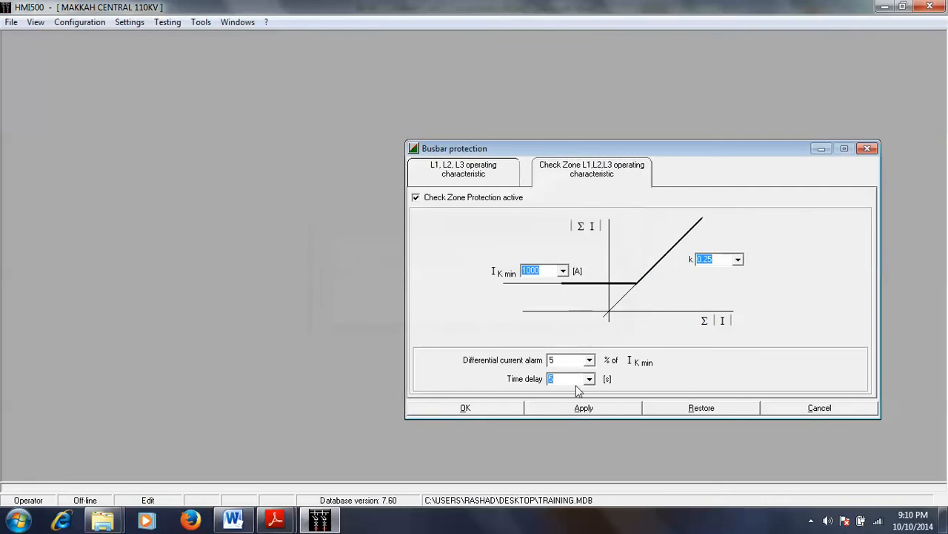
{"action": "left_click", "coordinate": [578, 407]}
Apply the L1, L2, L3 operating characteristic with IK min 3000 A and k 0.8, and close the busbar protection settings.
{"action": "left_click", "coordinate": [455, 169]}
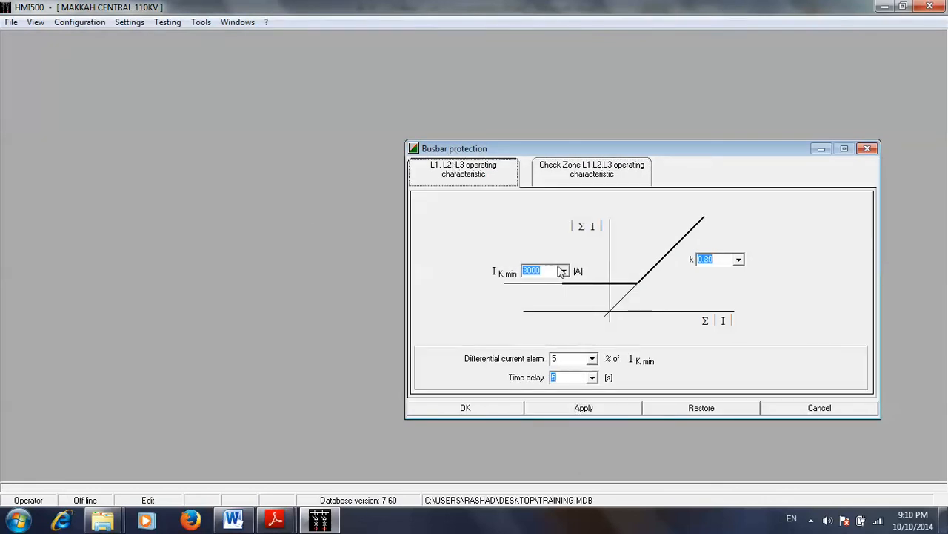
{"action": "left_click", "coordinate": [587, 415]}
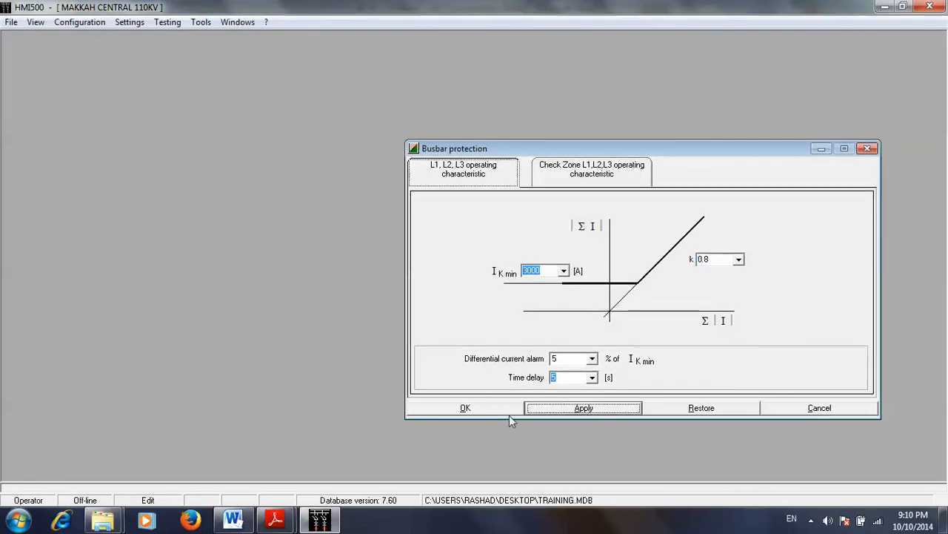
{"action": "left_click", "coordinate": [509, 412]}
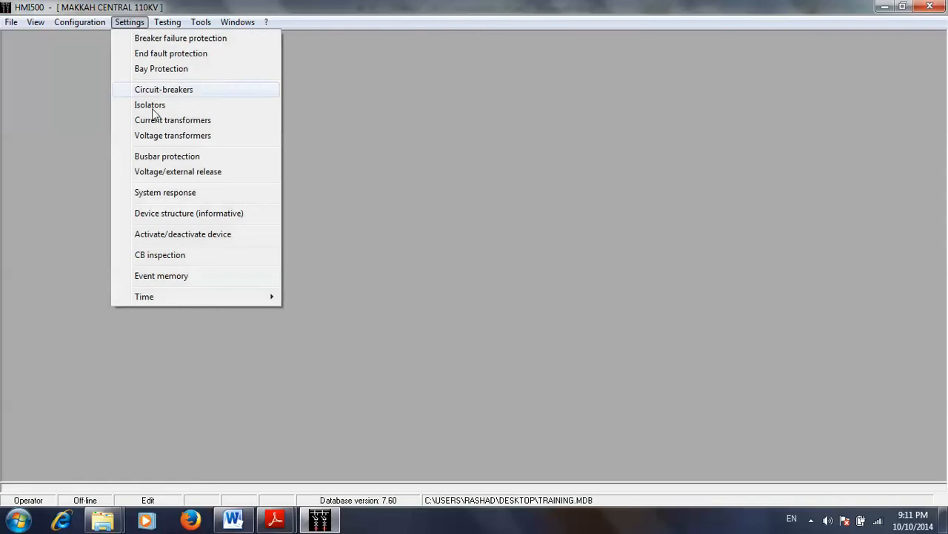
Set the check zone protection's differential current alarm response to Continue in operation, apply and close the system response settings, and check the file commands.
{"action": "left_click", "coordinate": [163, 193]}
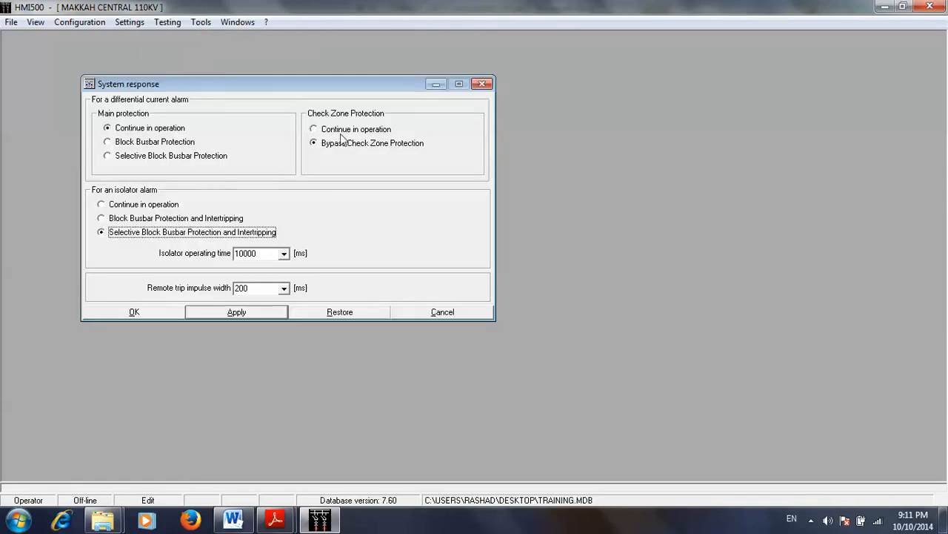
{"action": "left_click", "coordinate": [343, 131]}
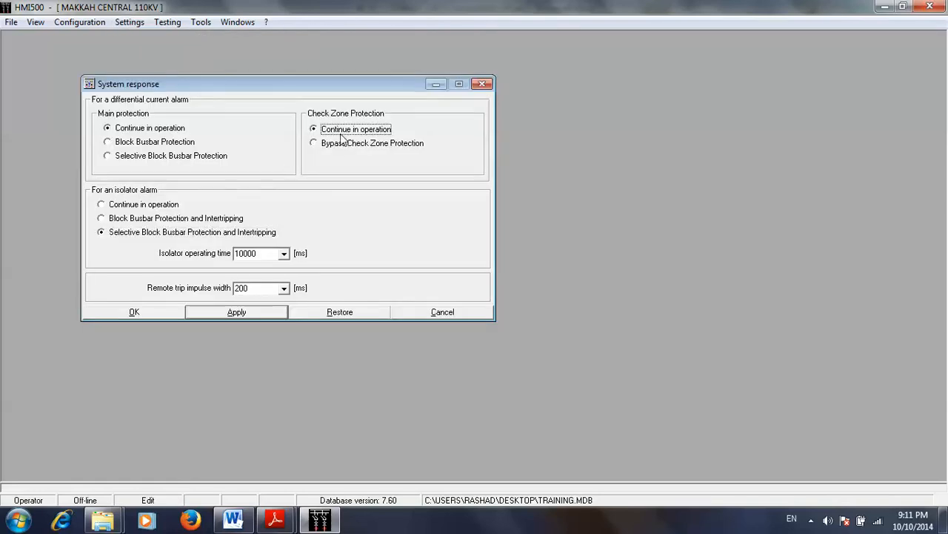
{"action": "left_click", "coordinate": [237, 311]}
{"action": "left_click", "coordinate": [152, 312]}
{"action": "left_click", "coordinate": [11, 21]}
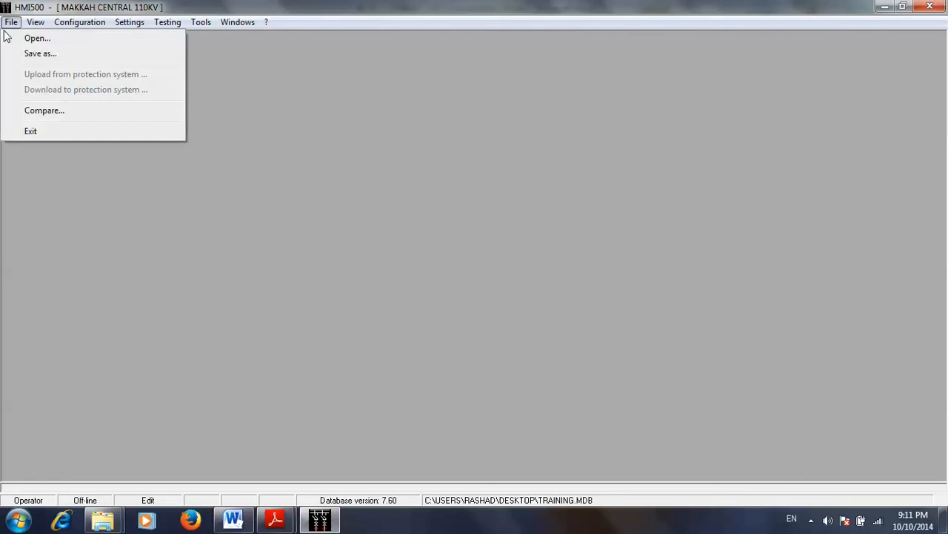
{"action": "left_click", "coordinate": [119, 109]}
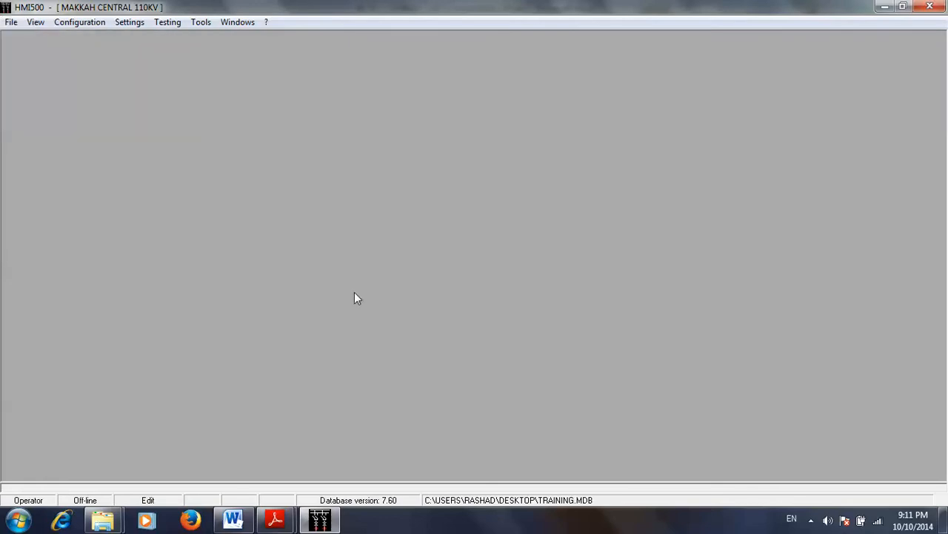
Switch to Word and examine bay AD01's isolator condition and its bus zone pickup, drop-off and trip time results per phase.
{"action": "left_click", "coordinate": [233, 518]}
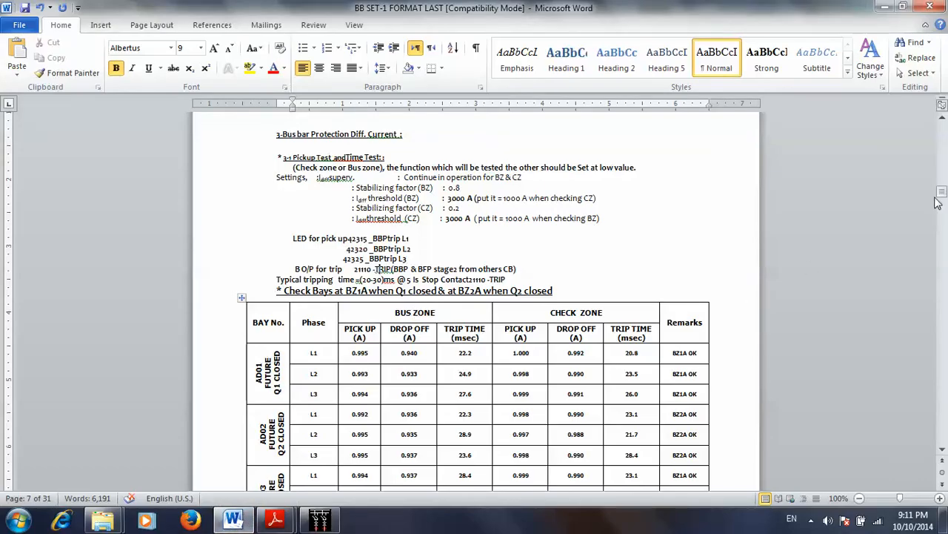
{"action": "left_click_drag", "start_coordinate": [942, 191], "coordinate": [944, 195]}
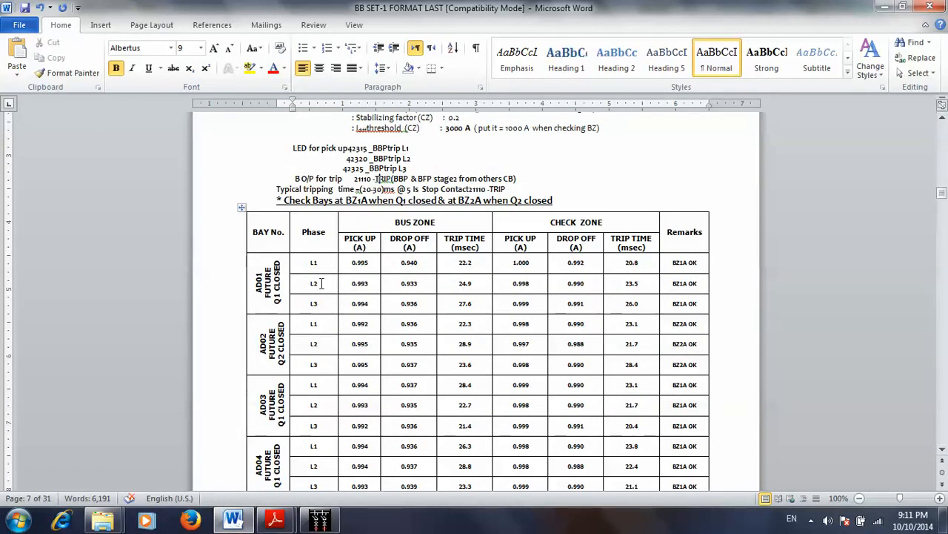
{"action": "left_click", "coordinate": [260, 354]}
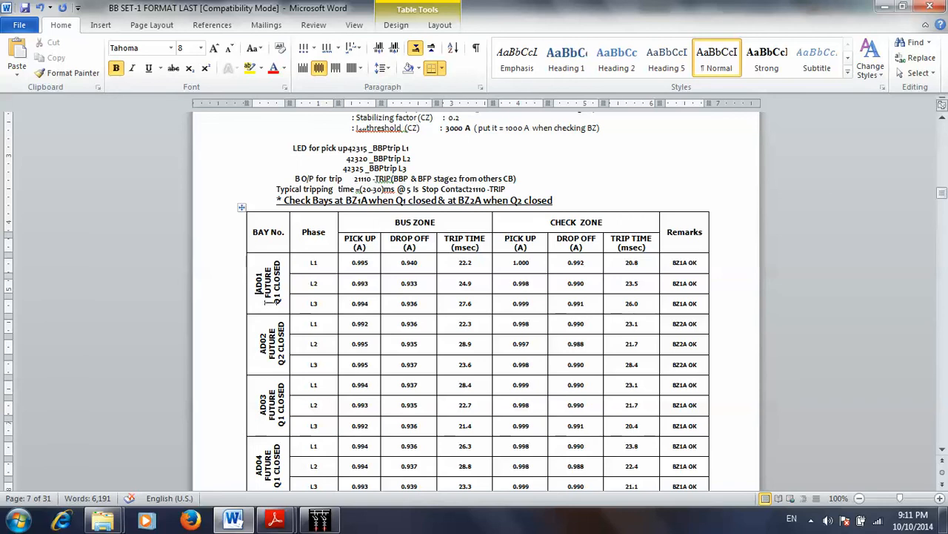
{"action": "left_click_drag", "start_coordinate": [274, 300], "coordinate": [280, 261]}
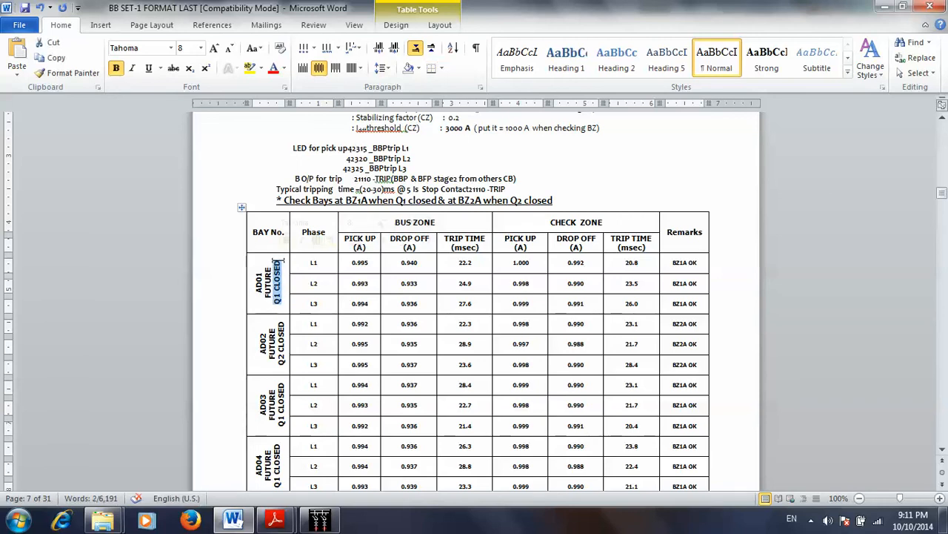
{"action": "left_click", "coordinate": [375, 264]}
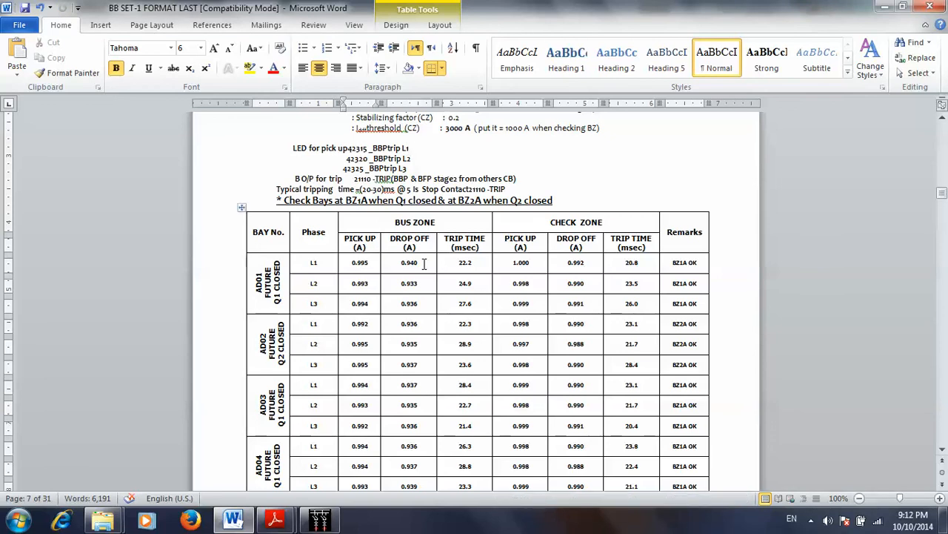
{"action": "double_click", "coordinate": [419, 263]}
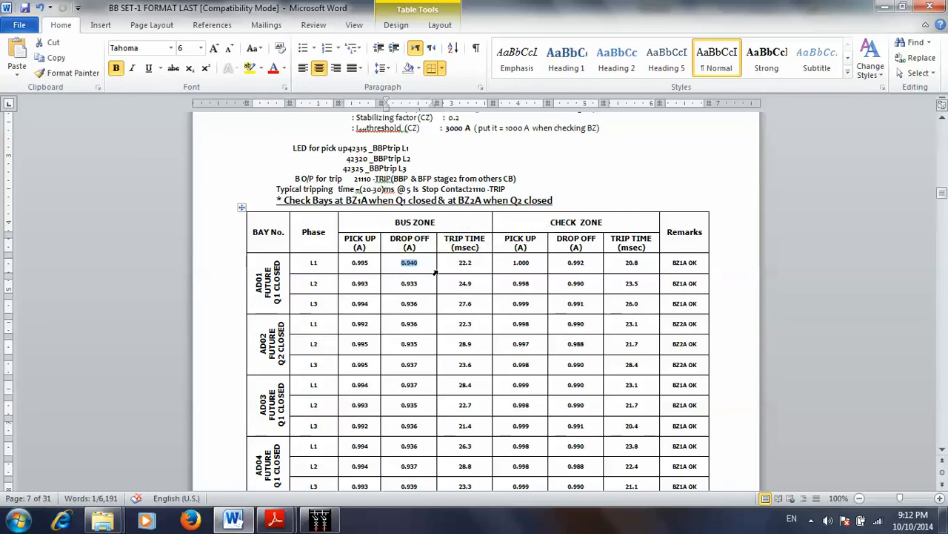
{"action": "left_click", "coordinate": [374, 284]}
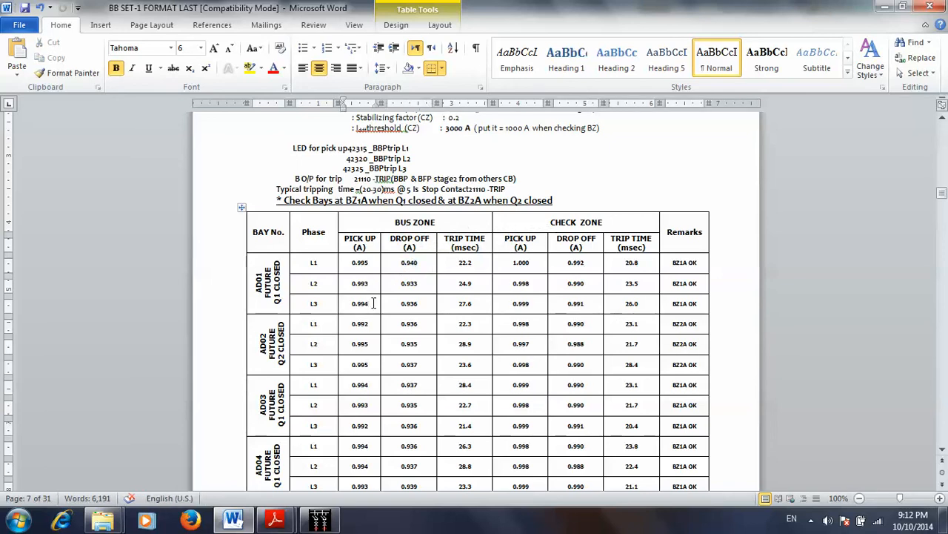
{"action": "left_click", "coordinate": [374, 303]}
{"action": "left_click", "coordinate": [471, 263]}
{"action": "left_click", "coordinate": [374, 263]}
Compare the report's typical tripping time and injected current with AD01's bus zone trip times, and go to its check zone pickup.
{"action": "left_click_drag", "start_coordinate": [362, 190], "coordinate": [375, 190]}
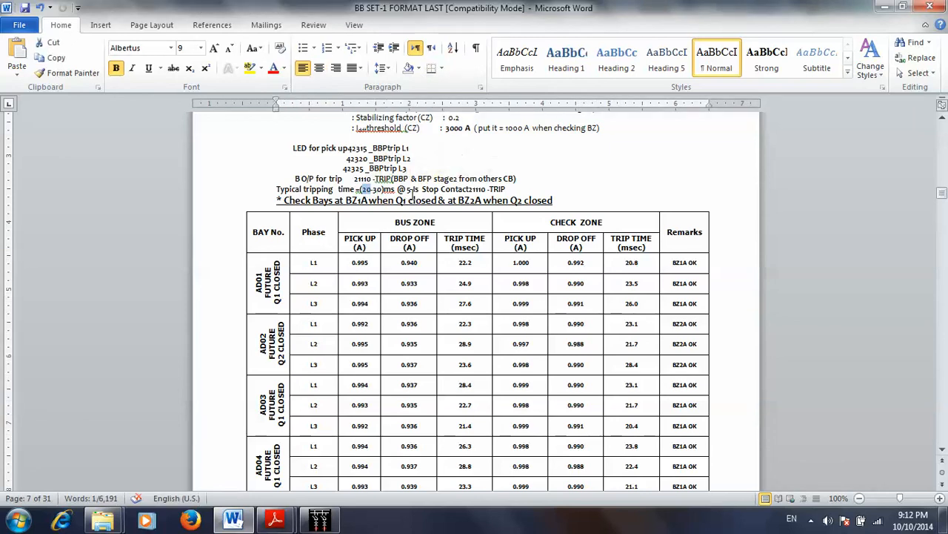
{"action": "left_click_drag", "start_coordinate": [412, 189], "coordinate": [418, 190]}
{"action": "left_click_drag", "start_coordinate": [361, 189], "coordinate": [382, 190]}
{"action": "left_click", "coordinate": [472, 264]}
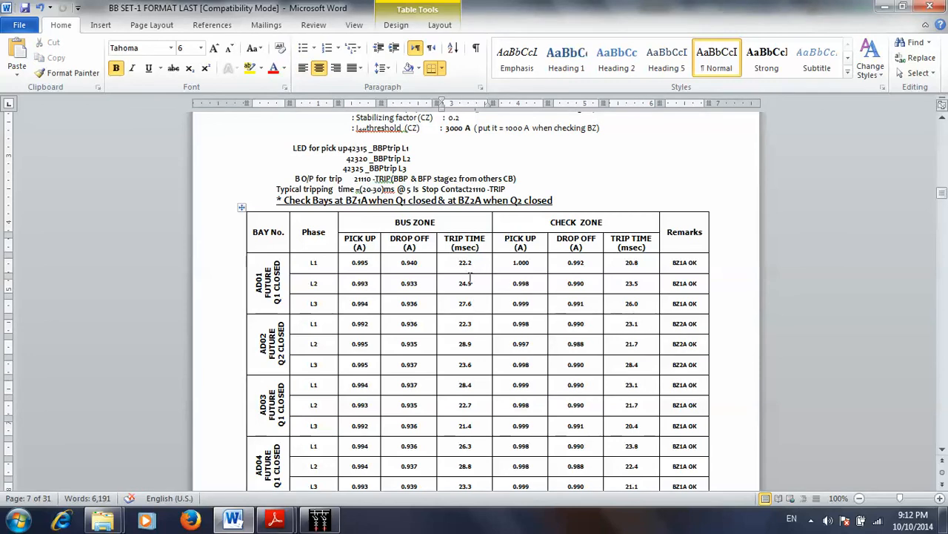
{"action": "mouse_move", "coordinate": [942, 195]}
{"action": "left_mouse_down"}
{"action": "mouse_move", "coordinate": [941, 235]}
{"action": "mouse_move", "coordinate": [940, 200]}
{"action": "left_mouse_up"}
{"action": "left_click", "coordinate": [530, 265]}
Switch to HMI500 and apply an IK min of 1000 A to the L1, L2, L3 operating characteristic in the busbar protection settings.
{"action": "left_click", "coordinate": [319, 519]}
{"action": "left_click", "coordinate": [130, 22]}
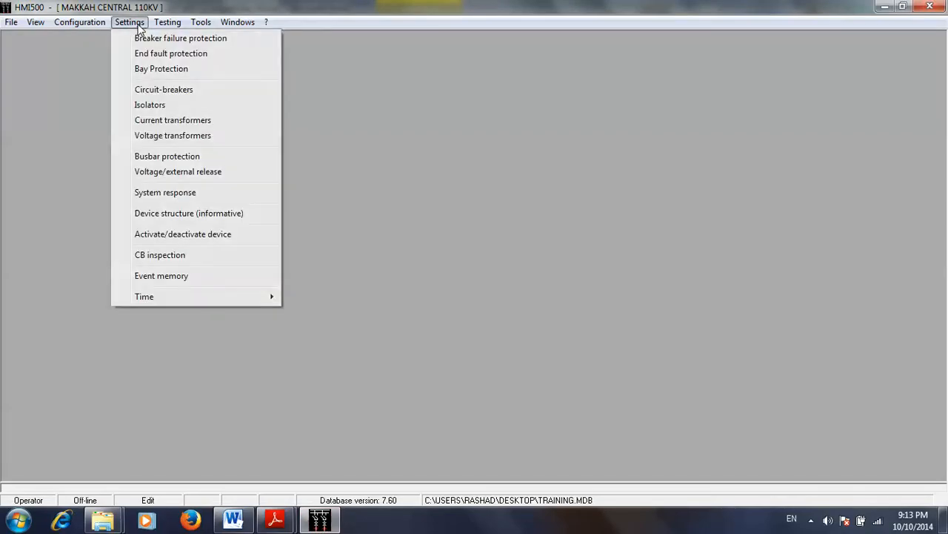
{"action": "left_click", "coordinate": [169, 156]}
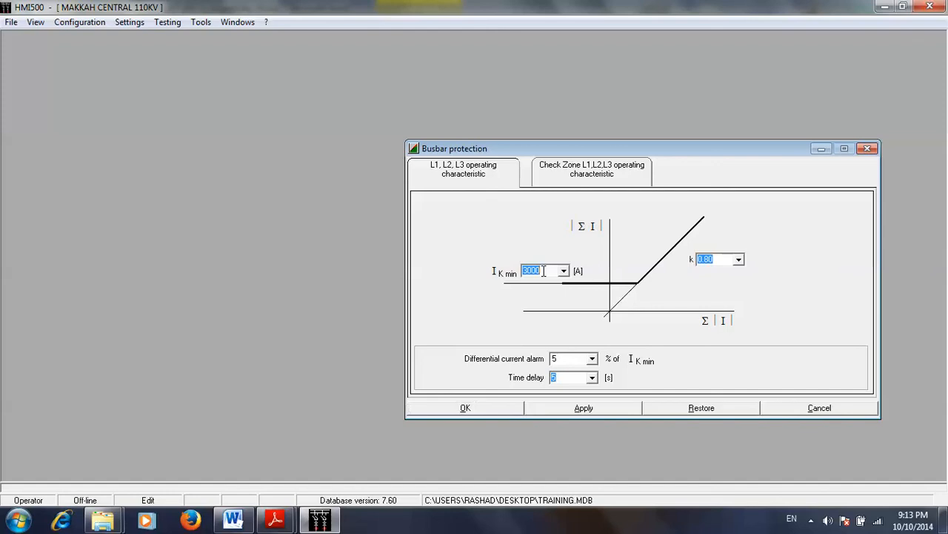
{"action": "type", "text": "1"}
{"action": "left_click", "coordinate": [638, 412]}
Set the check zone characteristic's IK min to 3000 A, apply and close the busbar protection settings, and check the file commands.
{"action": "left_click", "coordinate": [587, 178]}
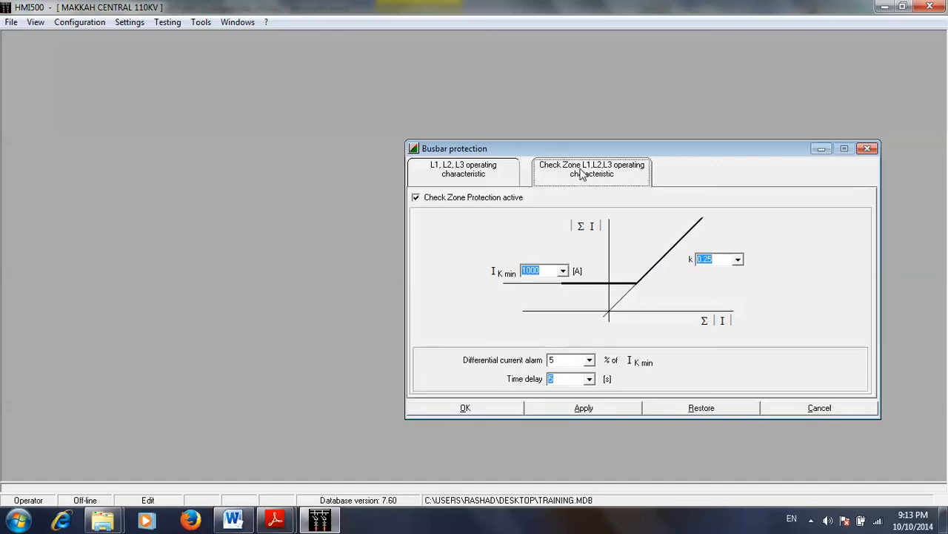
{"action": "type", "text": "3000"}
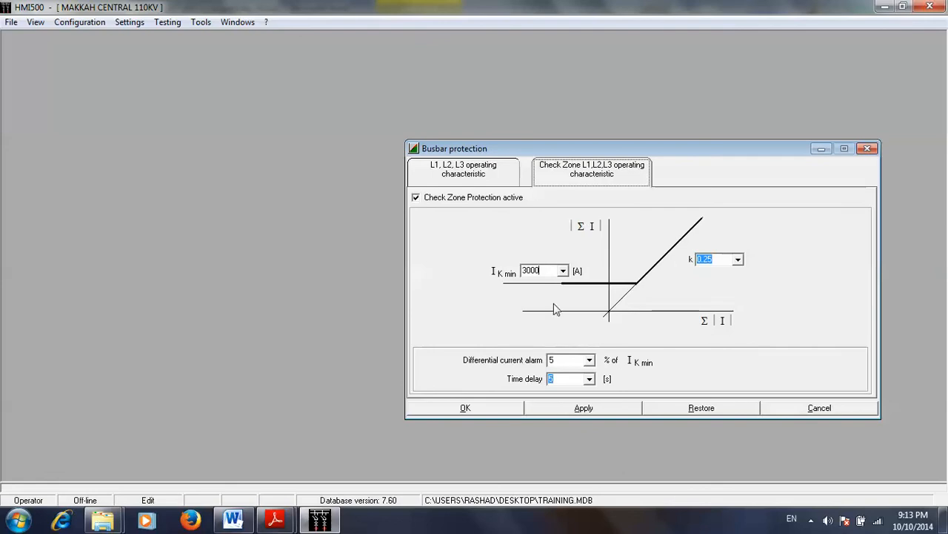
{"action": "left_click", "coordinate": [583, 408]}
{"action": "left_click", "coordinate": [504, 413]}
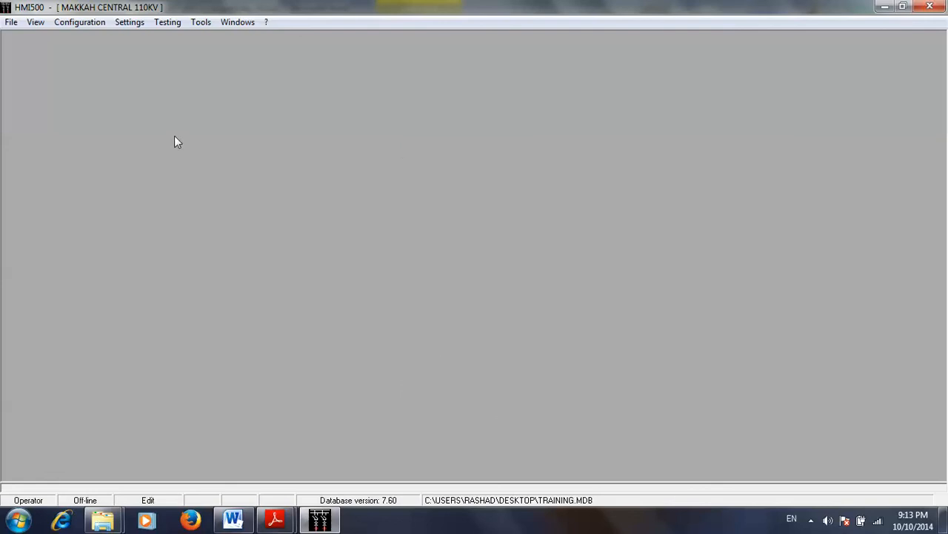
{"action": "left_click", "coordinate": [12, 22]}
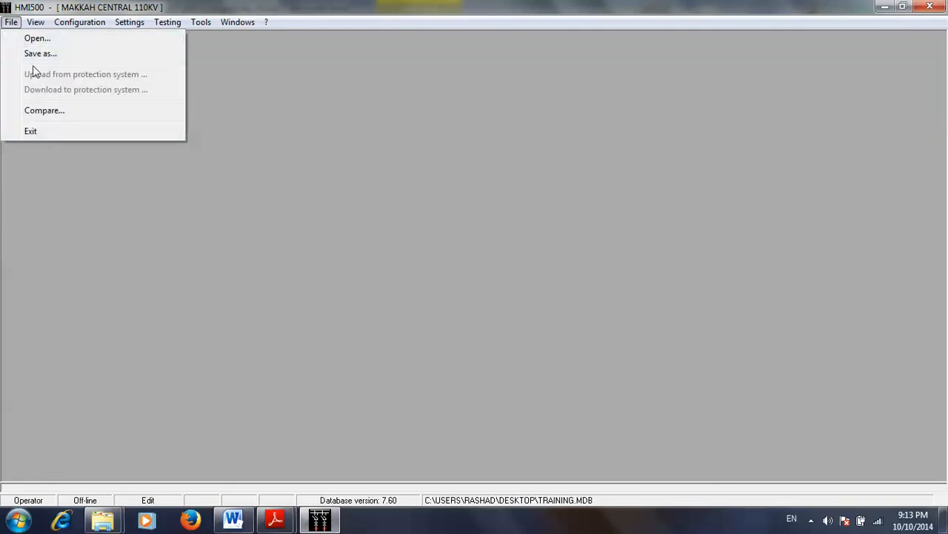
{"action": "left_click", "coordinate": [246, 267]}
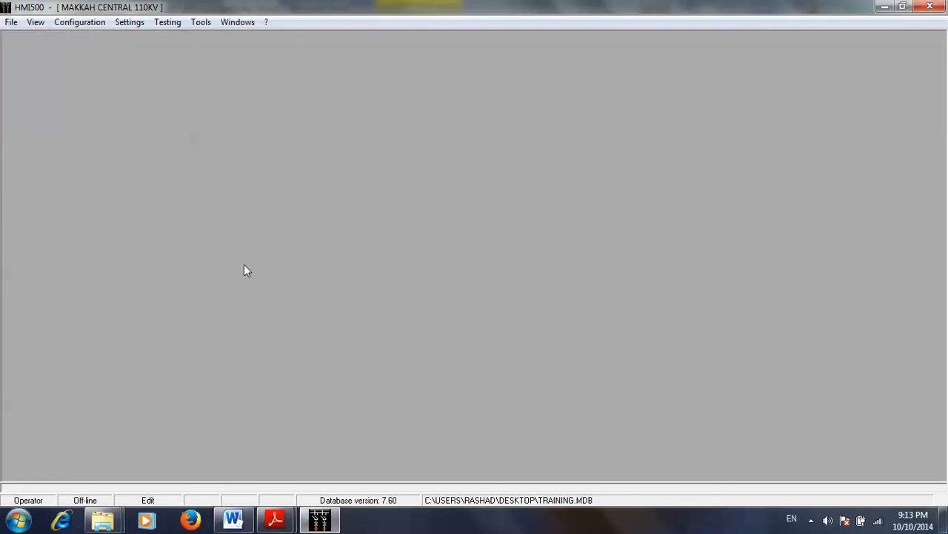
Switch to Word and review bay AD01, the 21110-TRIP output used for its trip test, and bay AD02.
{"action": "left_click", "coordinate": [233, 519]}
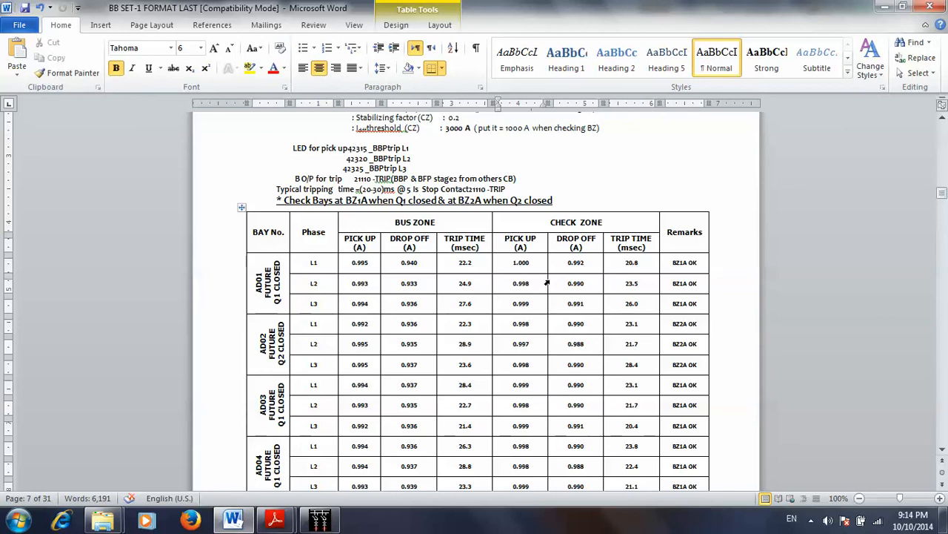
{"action": "double_click", "coordinate": [254, 285]}
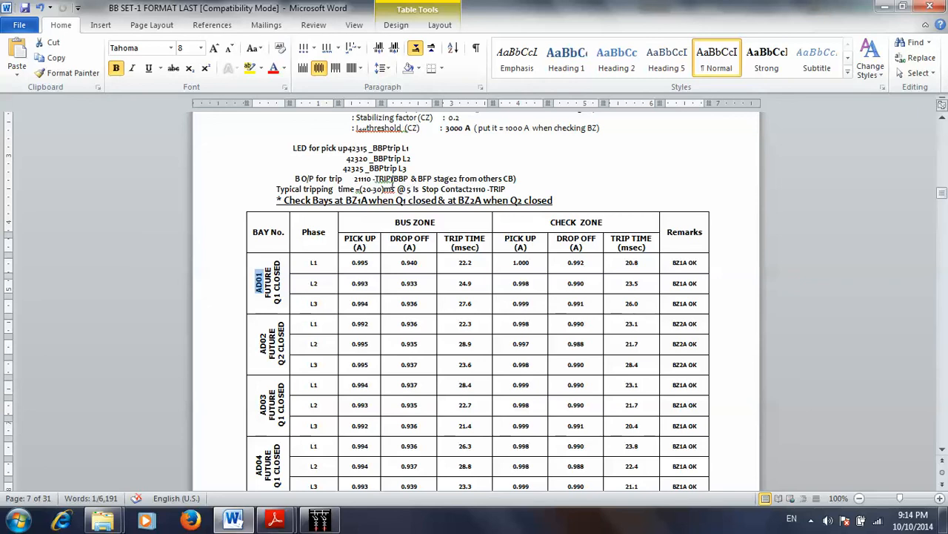
{"action": "left_click", "coordinate": [356, 180]}
{"action": "left_click_drag", "start_coordinate": [377, 180], "coordinate": [386, 186]}
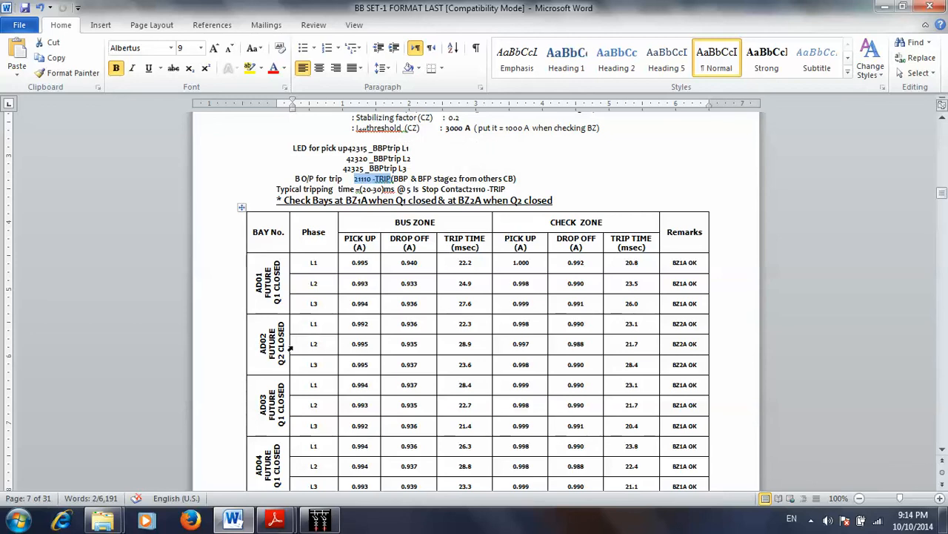
{"action": "left_click", "coordinate": [254, 357]}
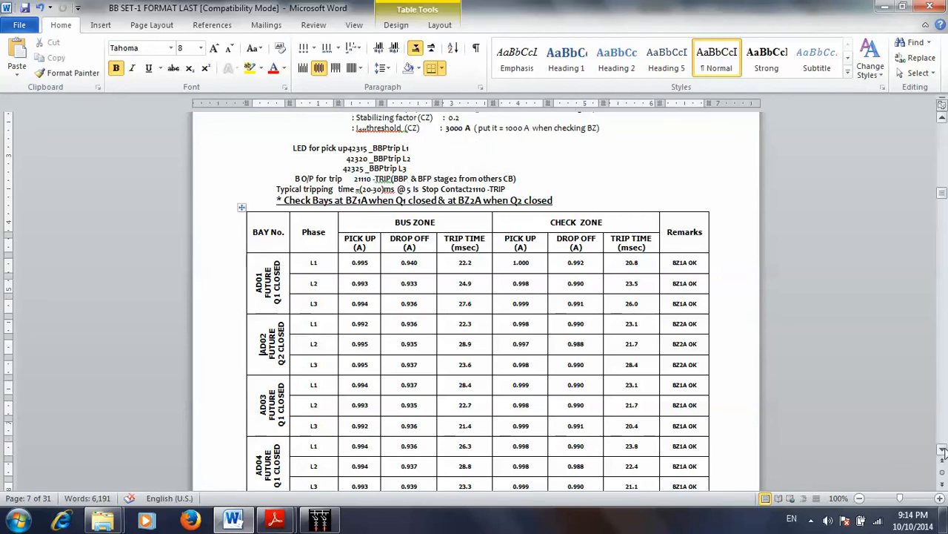
Examine the pickup, drop-off and trip time results of the remaining bays through AD29, up to the slope test section.
{"action": "scroll", "coordinate": [942, 450], "scroll_direction": "down", "scroll_amount": 10}
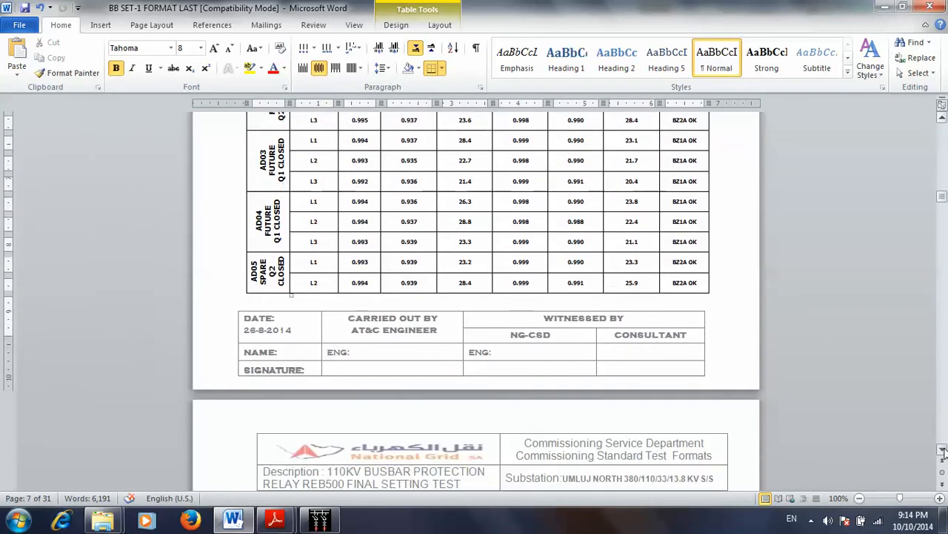
{"action": "scroll", "coordinate": [943, 450], "scroll_direction": "down", "scroll_amount": 10}
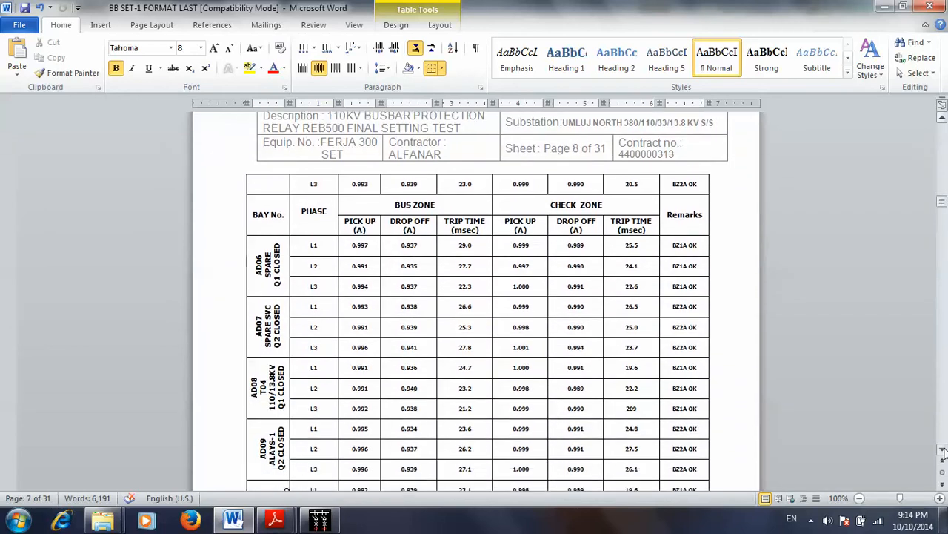
{"action": "scroll", "coordinate": [943, 449], "scroll_direction": "down", "scroll_amount": 3}
{"action": "scroll", "coordinate": [942, 449], "scroll_direction": "down", "scroll_amount": 12}
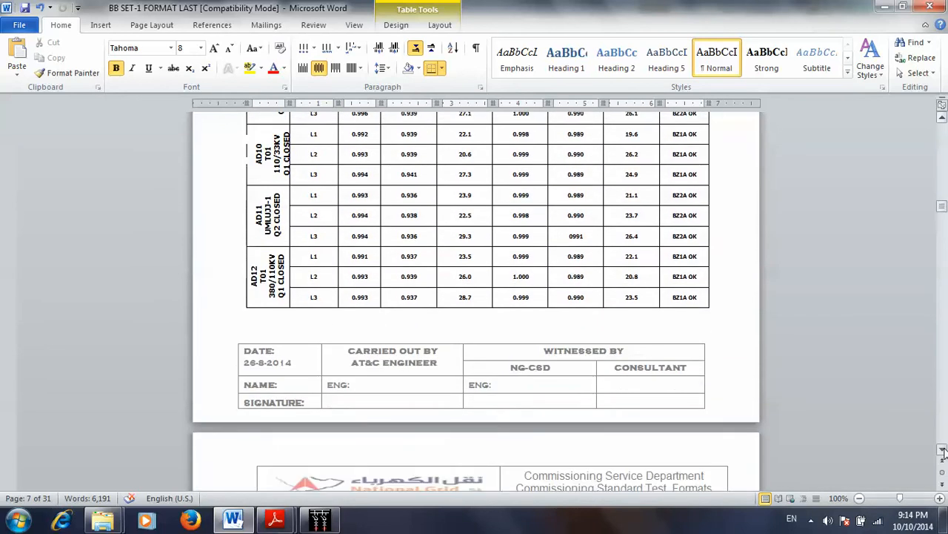
{"action": "scroll", "coordinate": [943, 449], "scroll_direction": "down", "scroll_amount": 12}
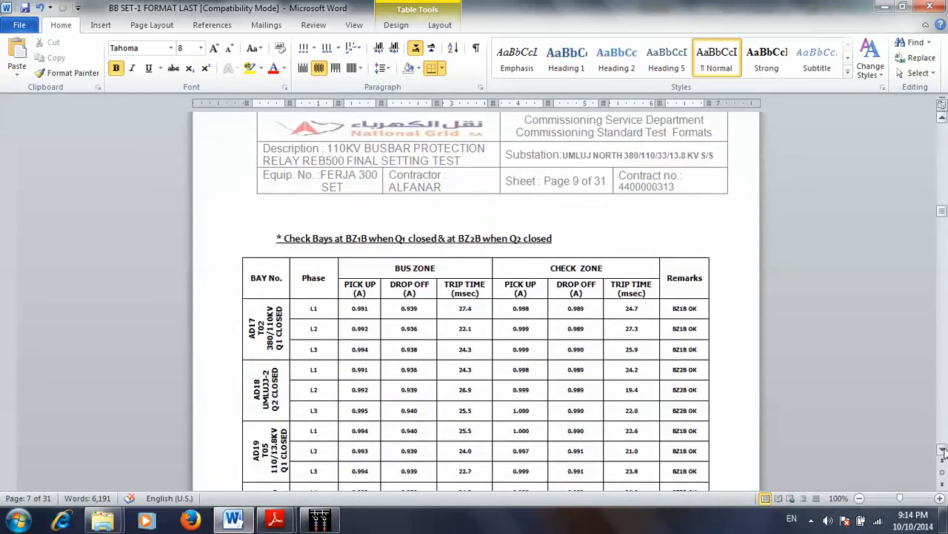
{"action": "scroll", "coordinate": [943, 450], "scroll_direction": "down", "scroll_amount": 12}
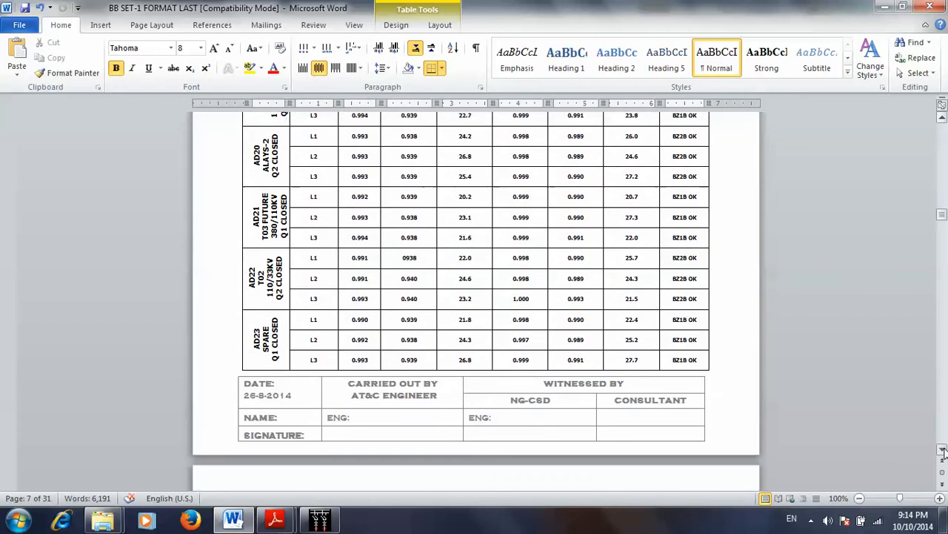
{"action": "scroll", "coordinate": [943, 450], "scroll_direction": "down", "scroll_amount": 12}
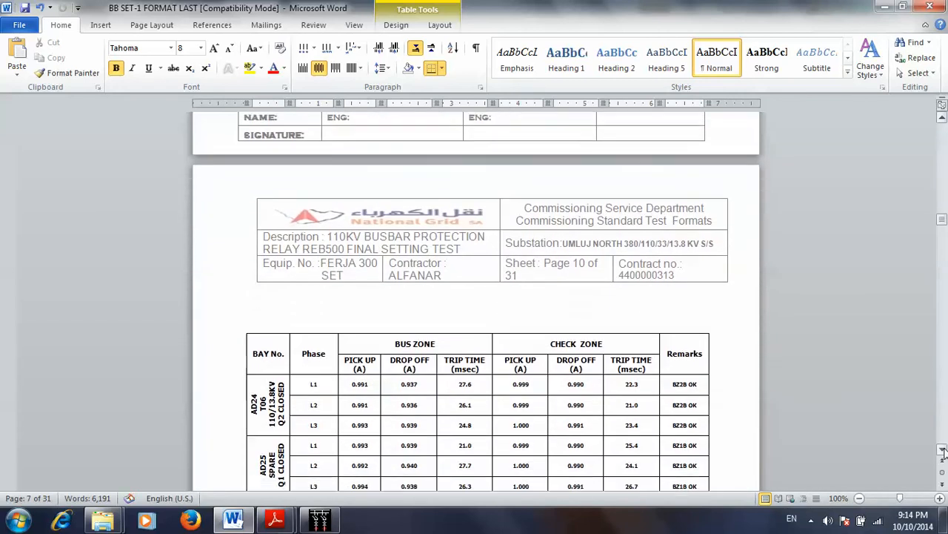
{"action": "scroll", "coordinate": [942, 450], "scroll_direction": "down", "scroll_amount": 12}
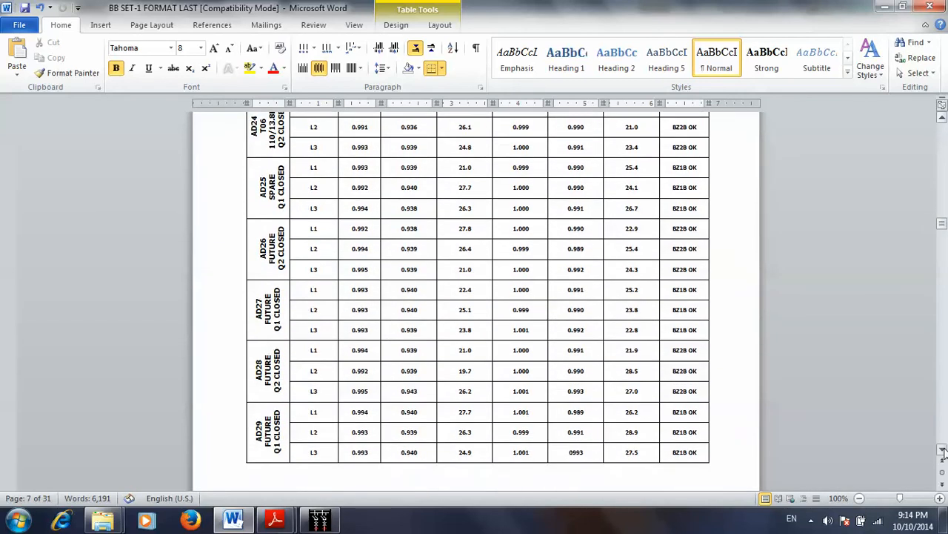
{"action": "scroll", "coordinate": [943, 450], "scroll_direction": "down", "scroll_amount": 12}
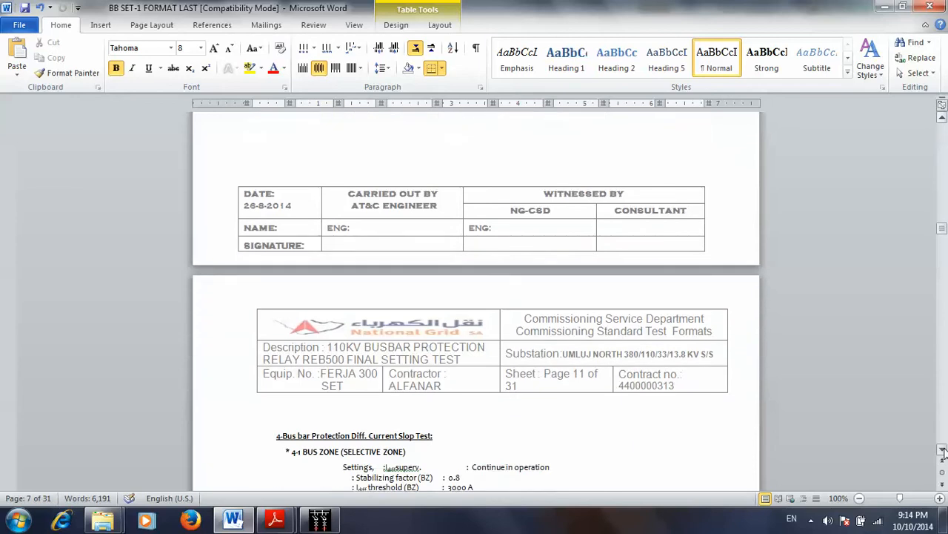
Review the bus zone slope test's stabilizing factors, differential current thresholds and stop contact in section 4-1.
{"action": "scroll", "coordinate": [943, 450], "scroll_direction": "down", "scroll_amount": 3}
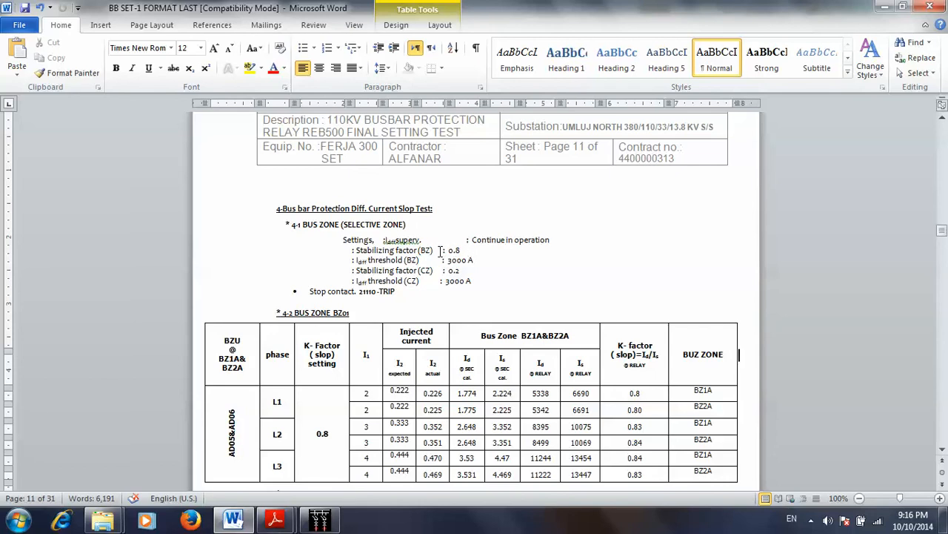
{"action": "left_click", "coordinate": [464, 250]}
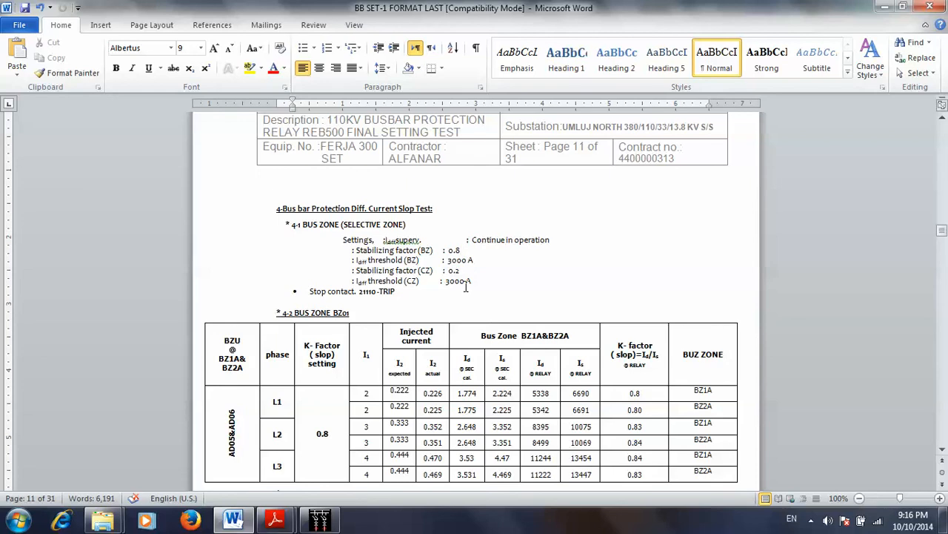
{"action": "key", "text": "Down"}
{"action": "left_click", "coordinate": [394, 298]}
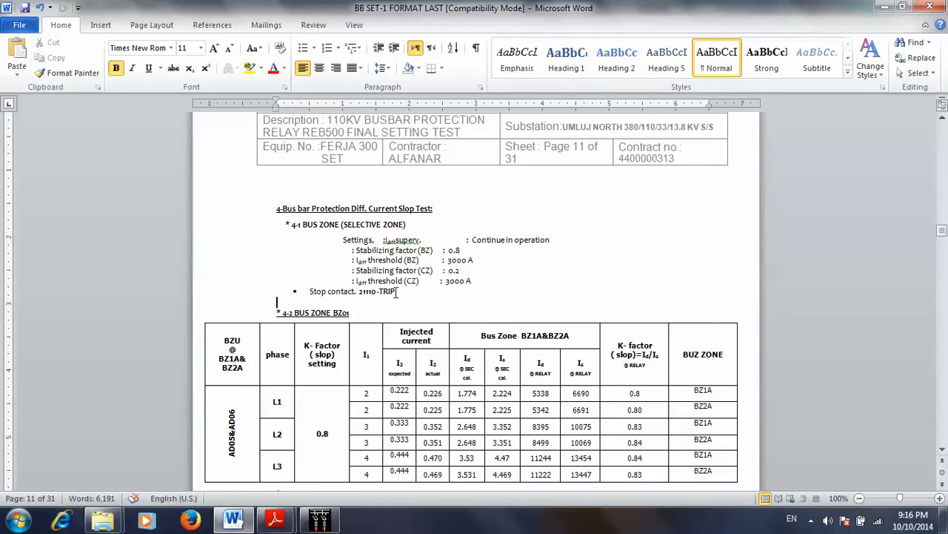
Switch to HMI500 and apply the report's 3000 A threshold as IK min for the L1, L2, L3 busbar protection operating characteristic.
{"action": "left_click", "coordinate": [395, 292]}
{"action": "left_click", "coordinate": [319, 519]}
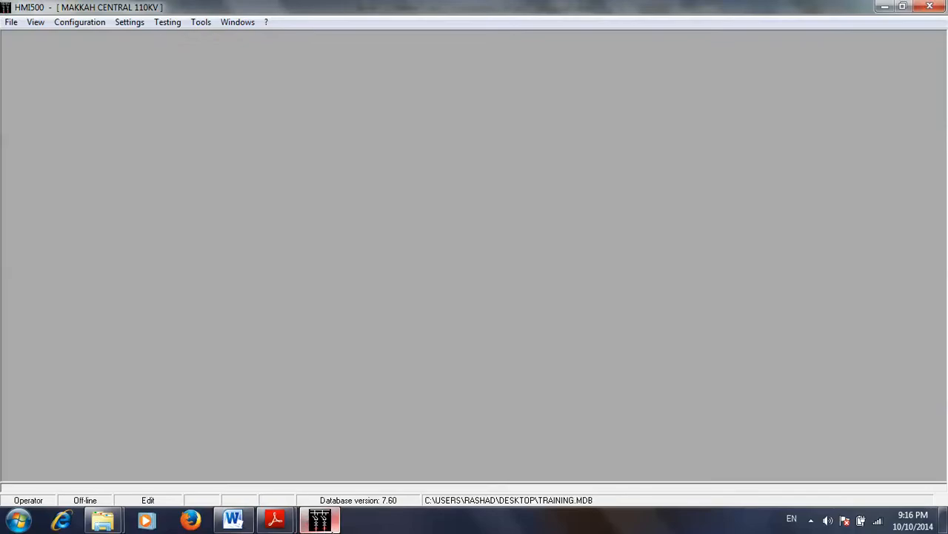
{"action": "left_click", "coordinate": [131, 22]}
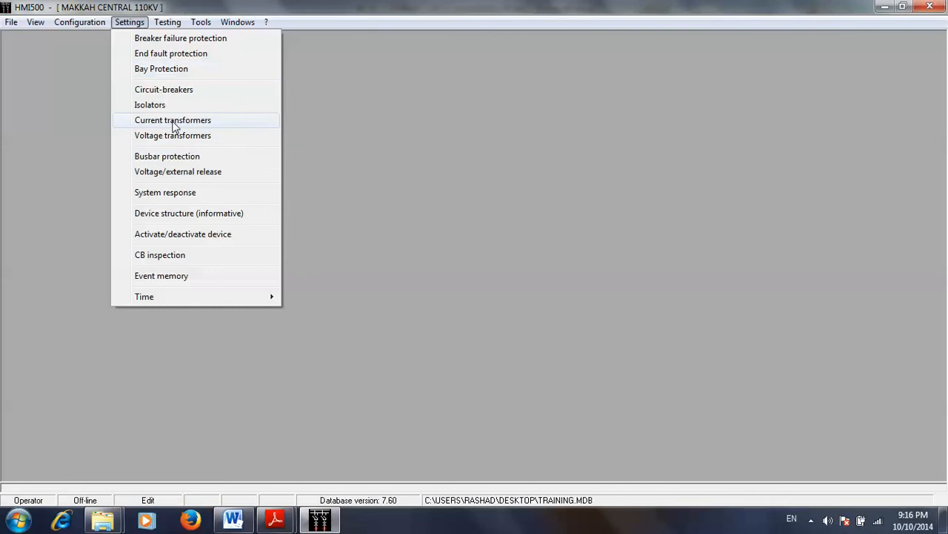
{"action": "left_click", "coordinate": [184, 157]}
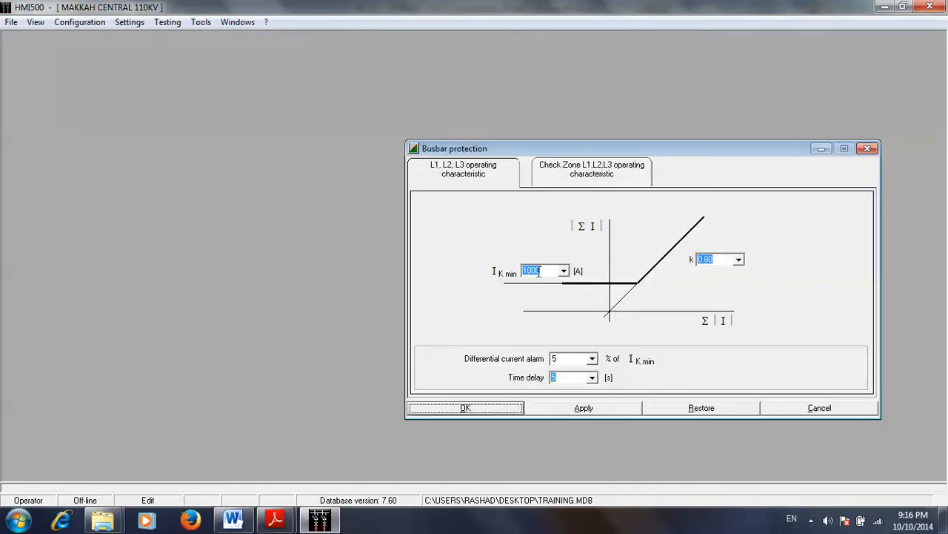
{"action": "left_click", "coordinate": [538, 271]}
{"action": "type", "text": "30"}
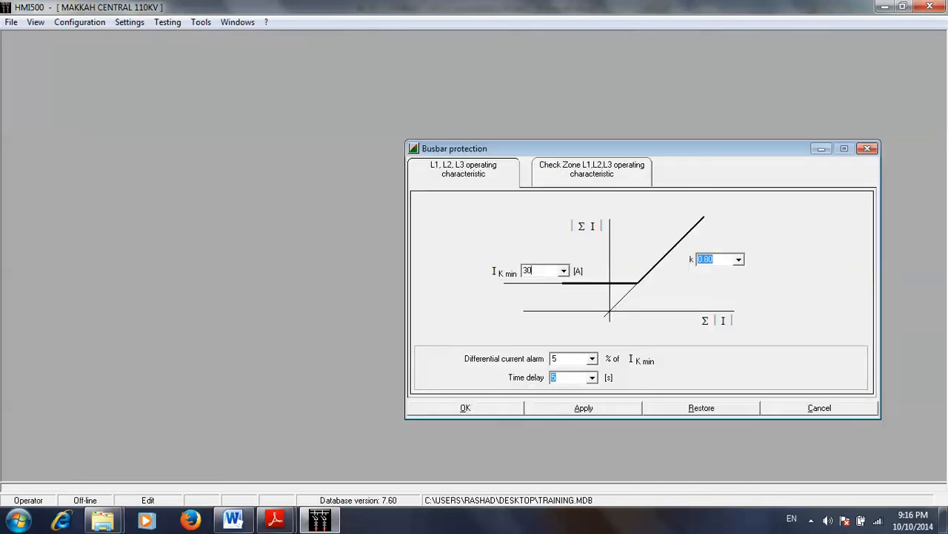
{"action": "left_click", "coordinate": [610, 169]}
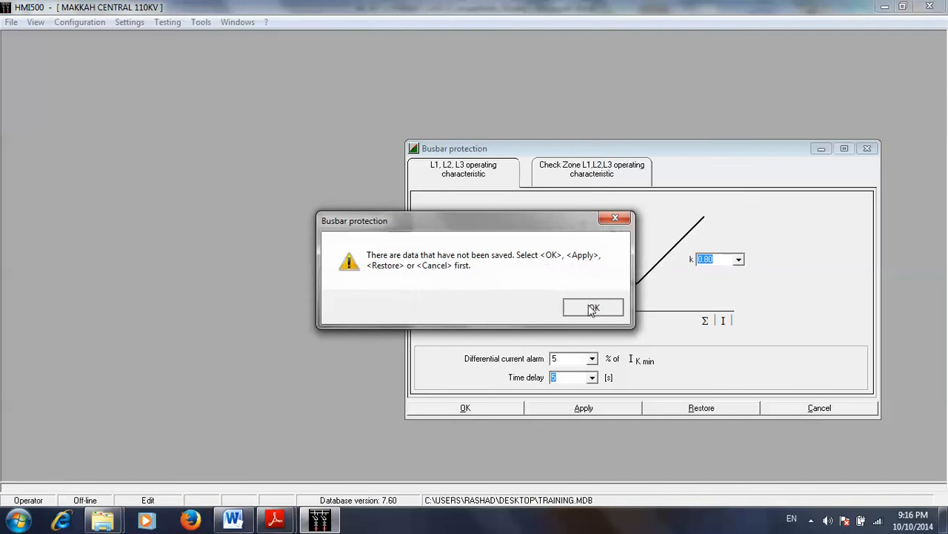
{"action": "left_click", "coordinate": [591, 306]}
{"action": "left_click", "coordinate": [587, 414]}
Review and apply the check zone characteristic, close the busbar protection settings, and check the file commands.
{"action": "left_click", "coordinate": [582, 183]}
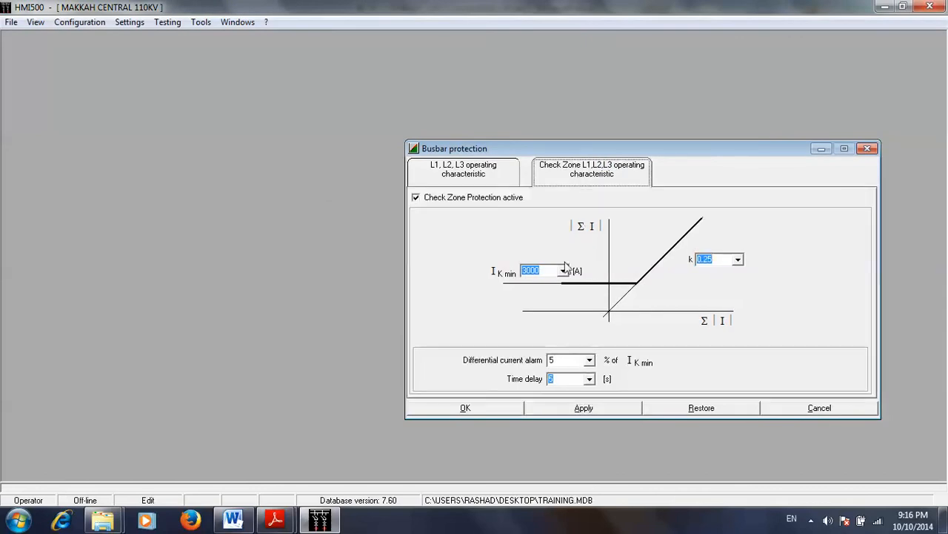
{"action": "left_click", "coordinate": [582, 409]}
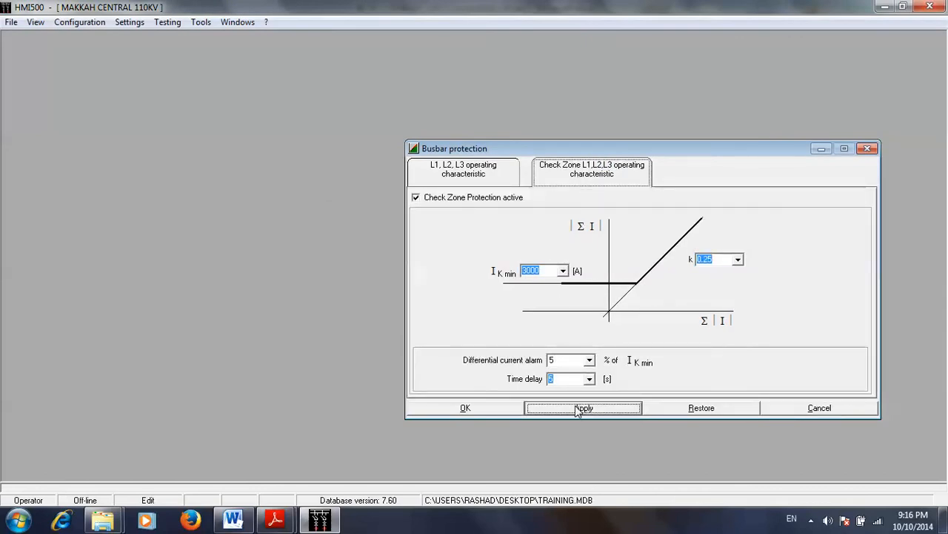
{"action": "left_click", "coordinate": [497, 409]}
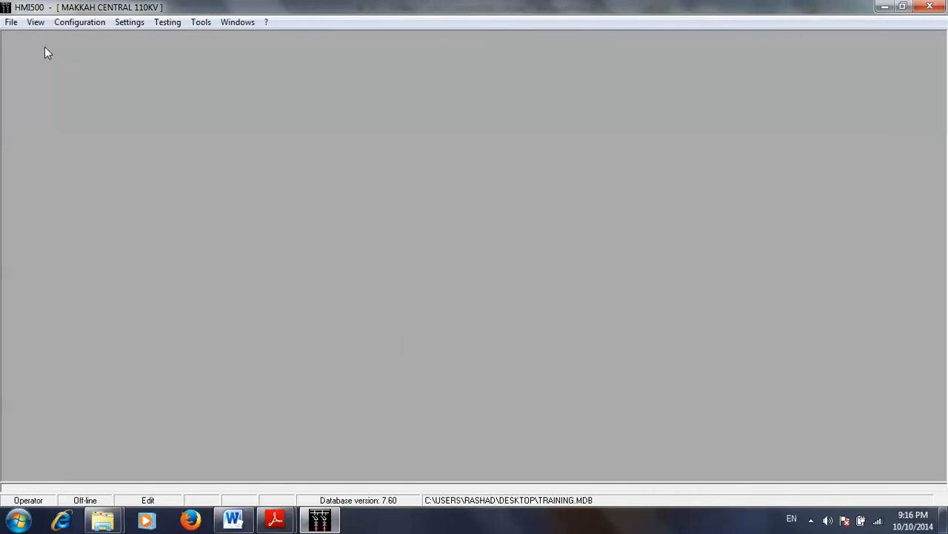
{"action": "left_click", "coordinate": [11, 22]}
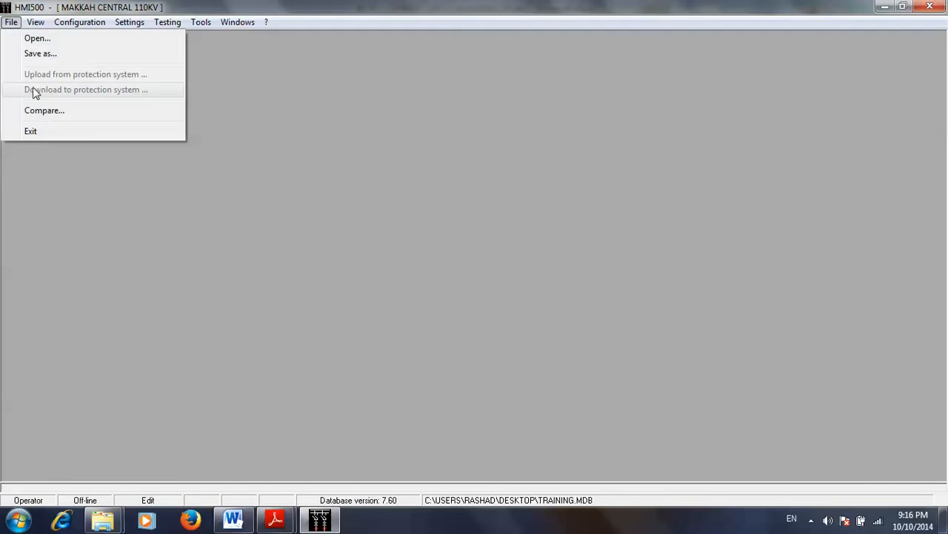
{"action": "left_click", "coordinate": [191, 243]}
Switch to Word and review the BZ01 and BZ02 slope test tables and the two-bay-unit test connection diagram.
{"action": "left_click", "coordinate": [233, 519]}
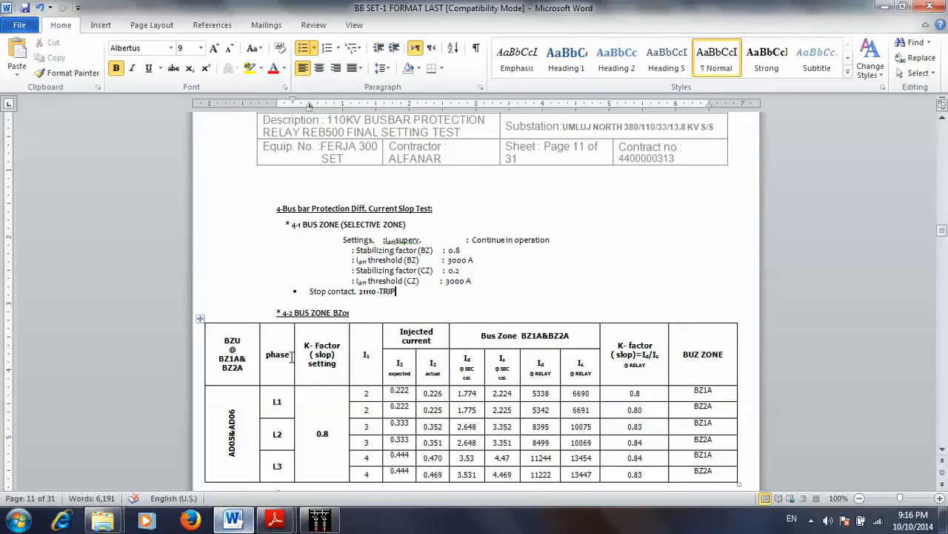
{"action": "left_click_drag", "start_coordinate": [942, 236], "coordinate": [943, 236]}
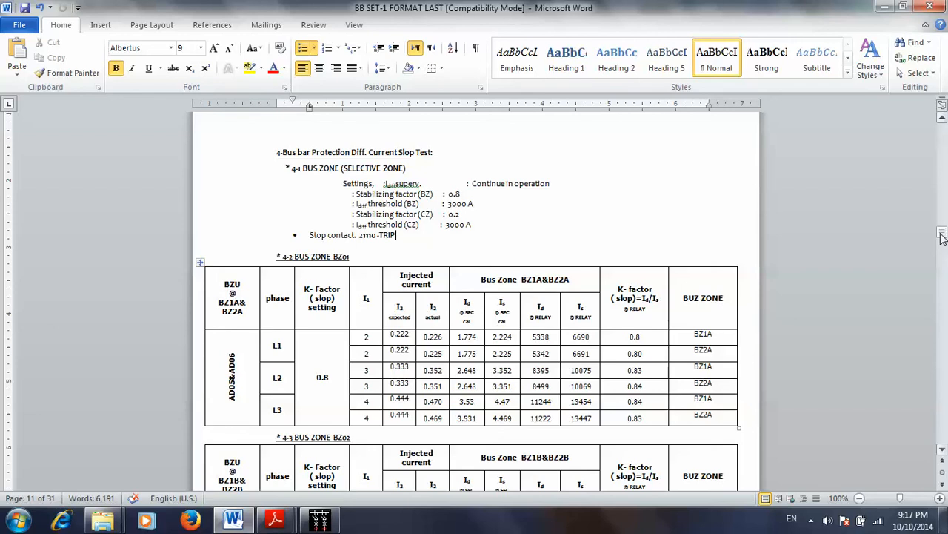
{"action": "left_click_drag", "start_coordinate": [943, 236], "coordinate": [943, 239]}
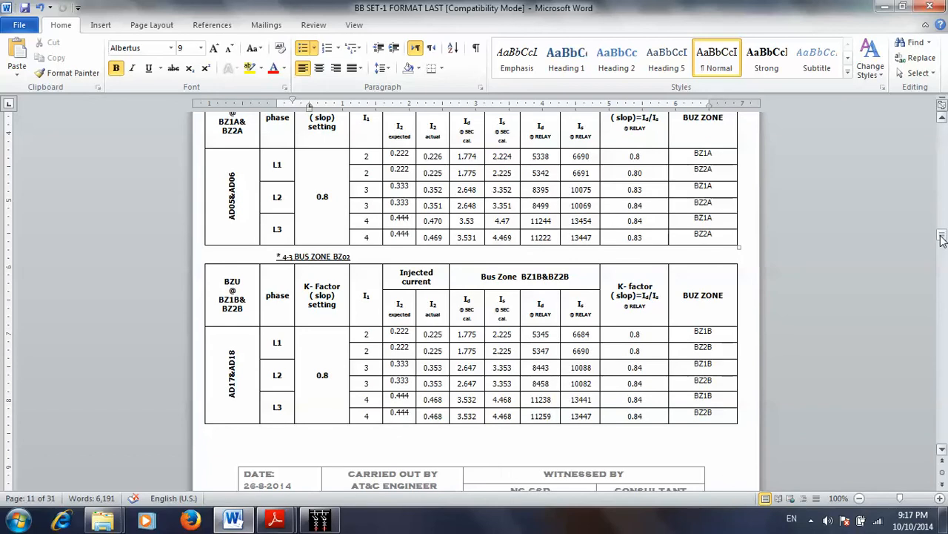
{"action": "left_click", "coordinate": [718, 351]}
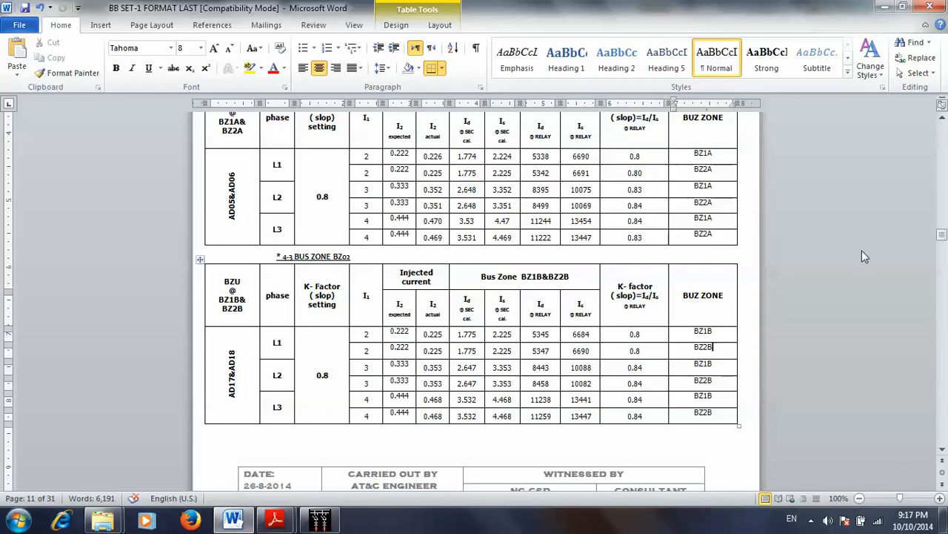
{"action": "left_click_drag", "start_coordinate": [941, 243], "coordinate": [940, 250]}
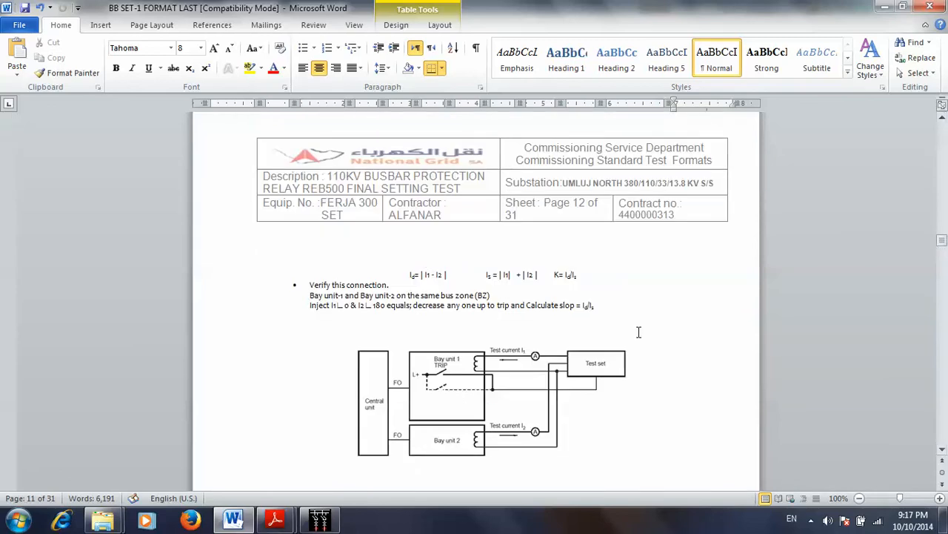